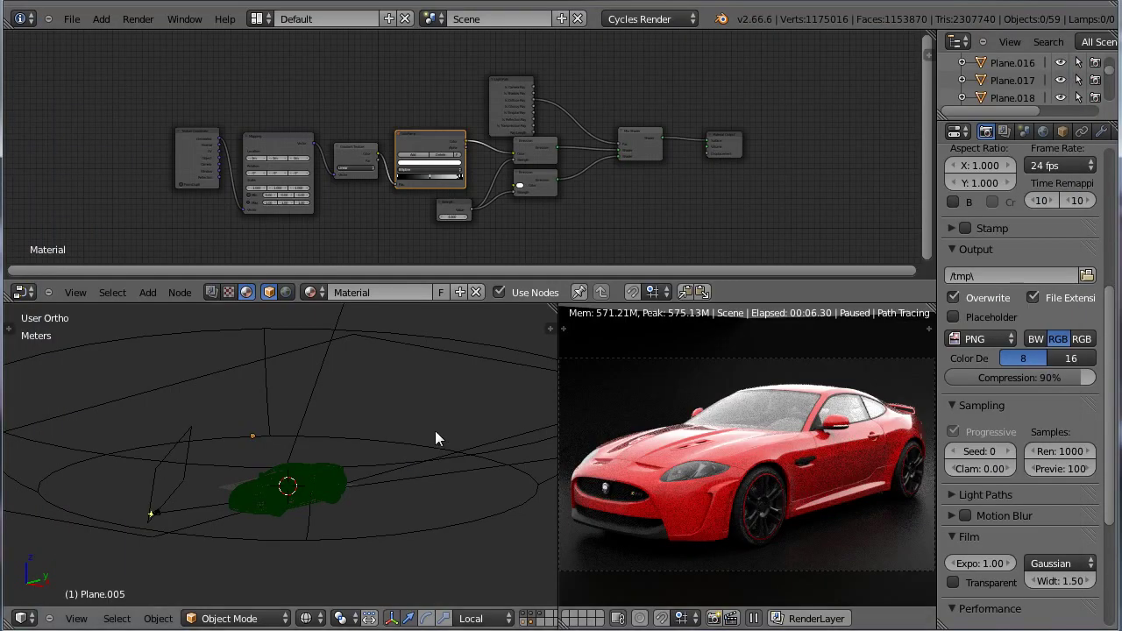
Step: Show the scene in a maximized right-side 3D view with solid shading
middle_drag(401, 462, 344, 446)
key(KP_3)
shift+middle_drag(246, 440, 358, 466)
key(shift+space)
key(z)
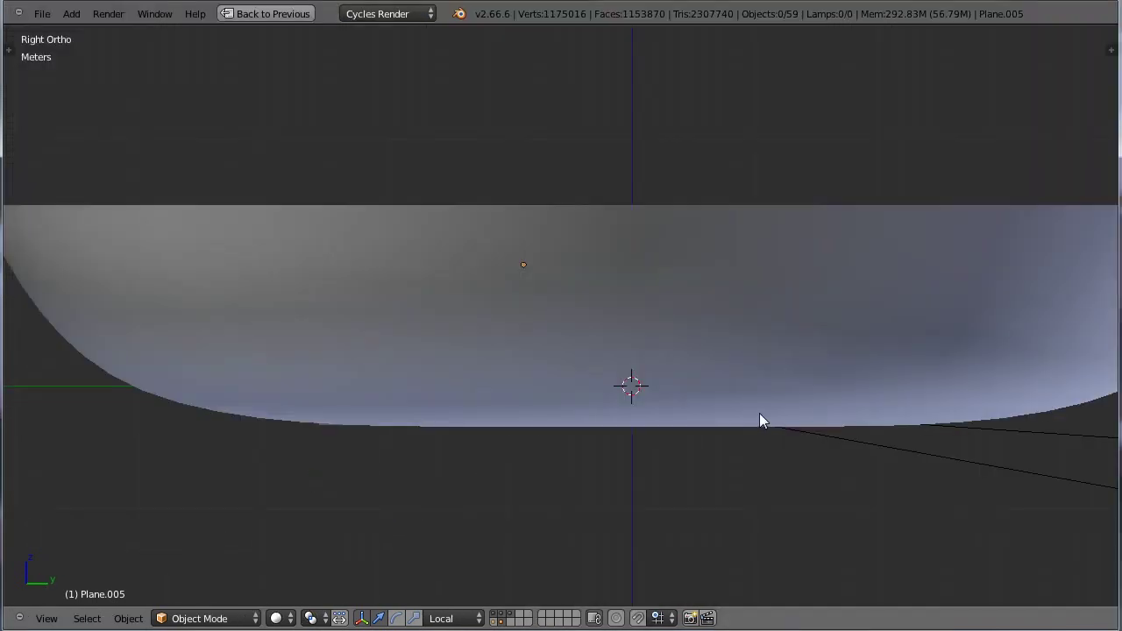
Step: Hide the large rectangular light plane above the car studio
mouse_move(747, 407)
middle_down()
mouse_move(676, 360)
mouse_move(690, 376)
mouse_move(681, 349)
middle_up()
right_click(681, 348)
scroll(682, 348, down, 2)
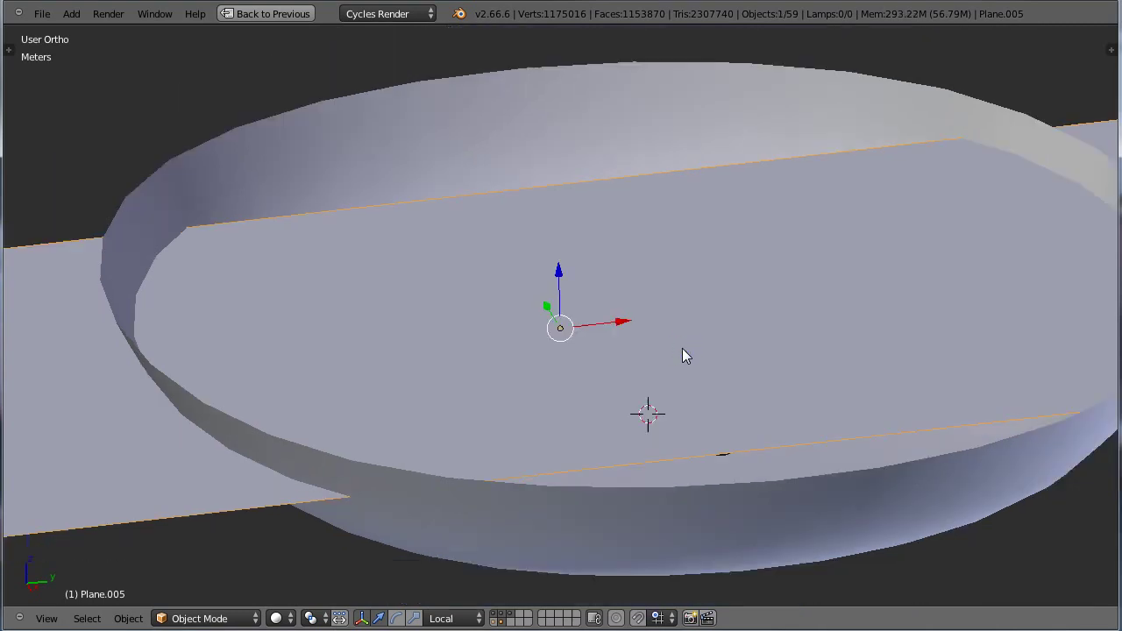
key(h)
Step: Examine the bowl-shaped studio backdrop around the car, including its edit-mode mesh cage, in side and perspective-angle views
middle_drag(603, 418, 591, 483)
right_click(591, 483)
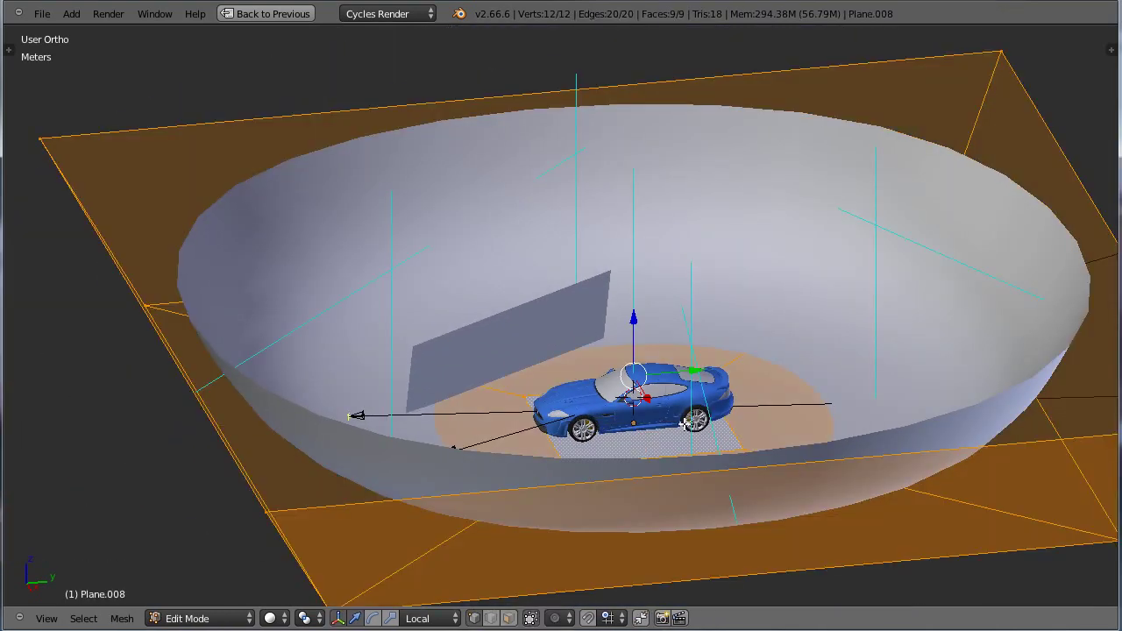
middle_drag(673, 439, 551, 426)
scroll(606, 453, down, 4)
scroll(562, 425, up, 2)
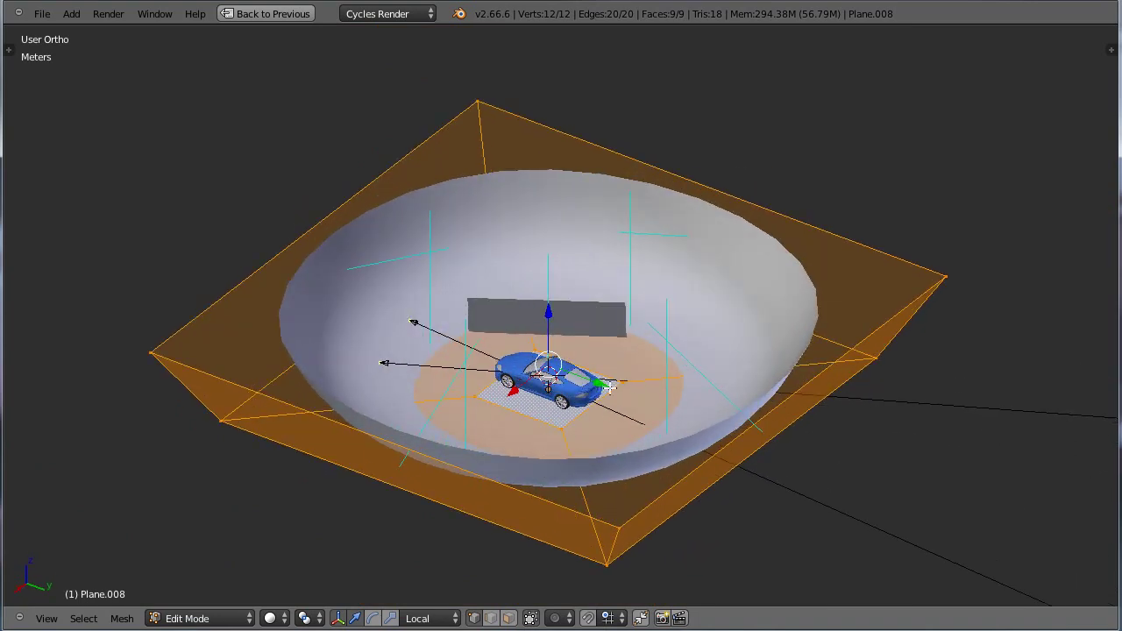
key(KP_3)
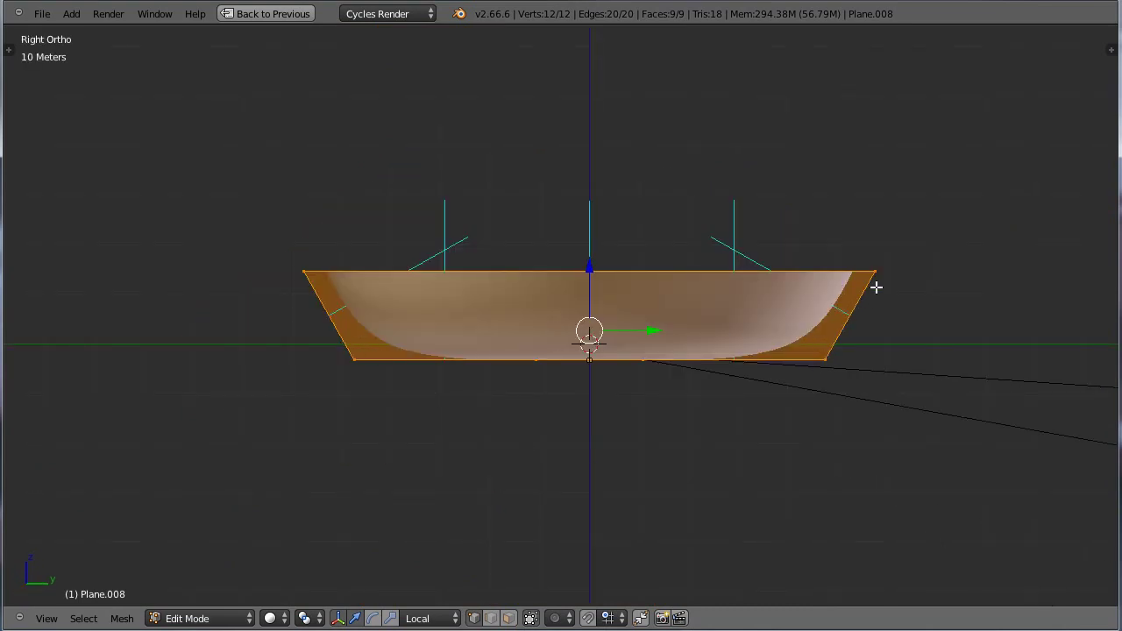
scroll(742, 369, up, 2)
key(Tab)
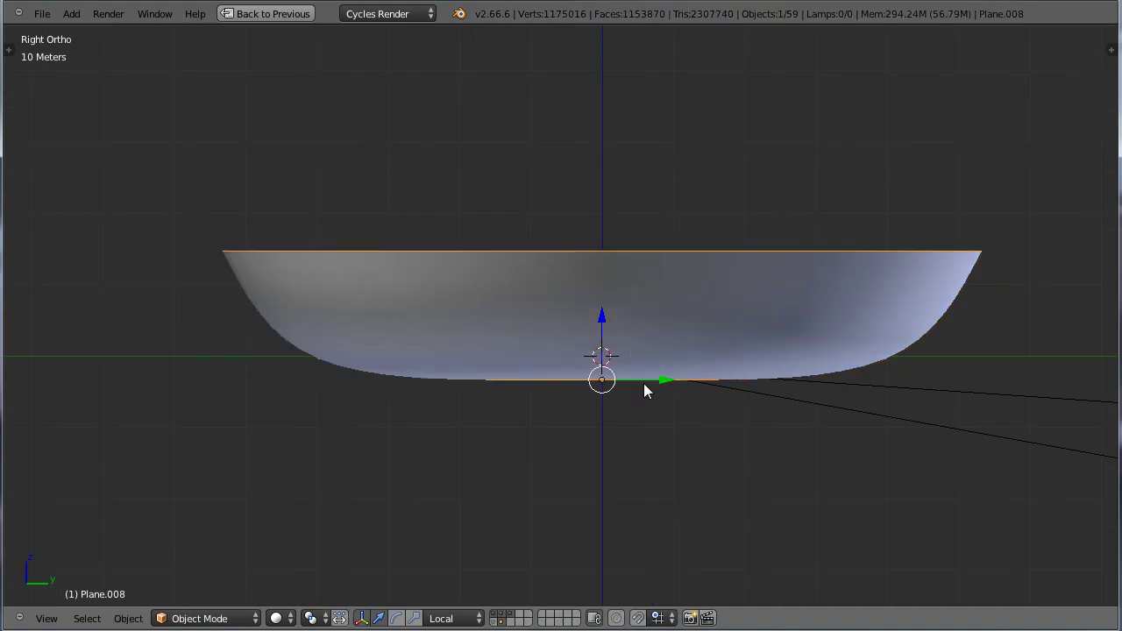
middle_drag(644, 383, 656, 394)
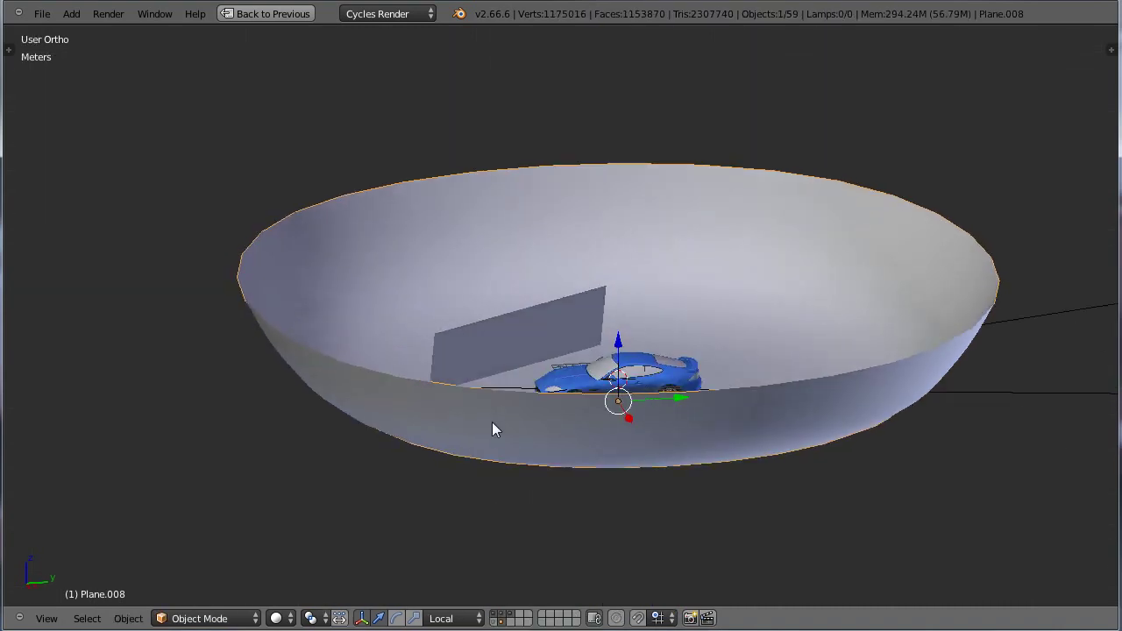
middle_drag(468, 391, 430, 435)
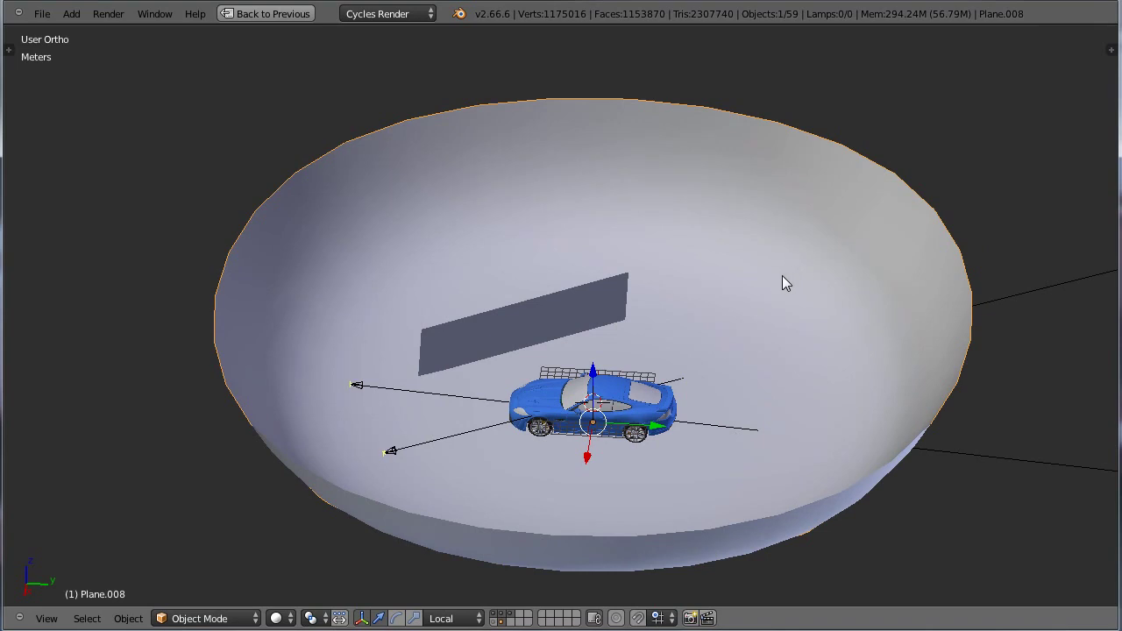
Step: Enlarge the rendered view beside the 3D view and unhide all hidden objects
right_click(515, 336)
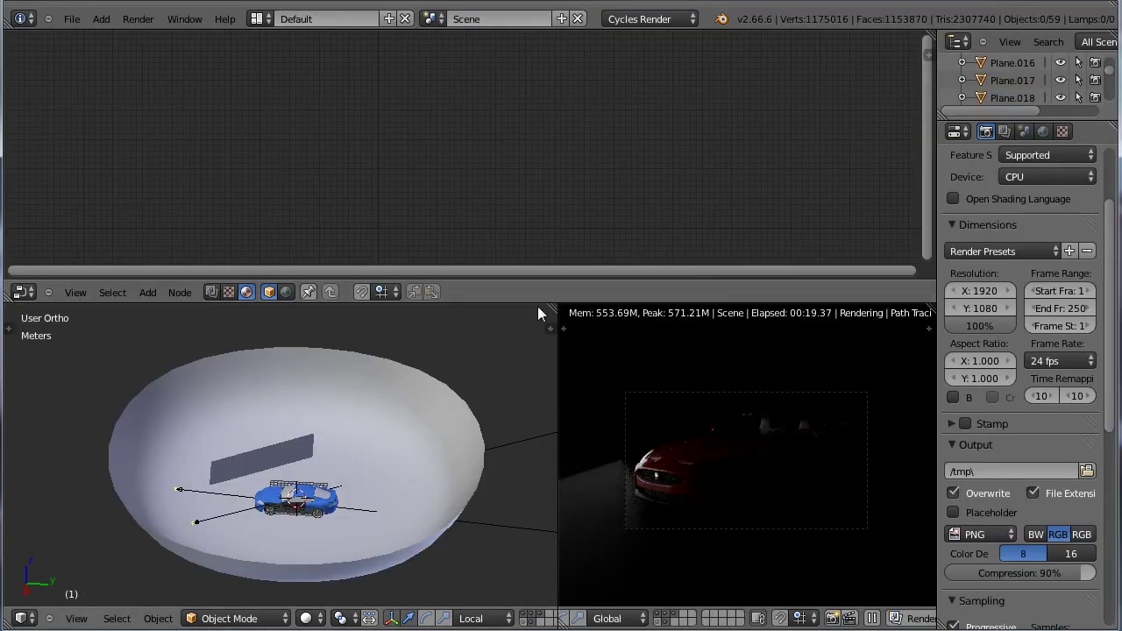
drag(533, 303, 535, 149)
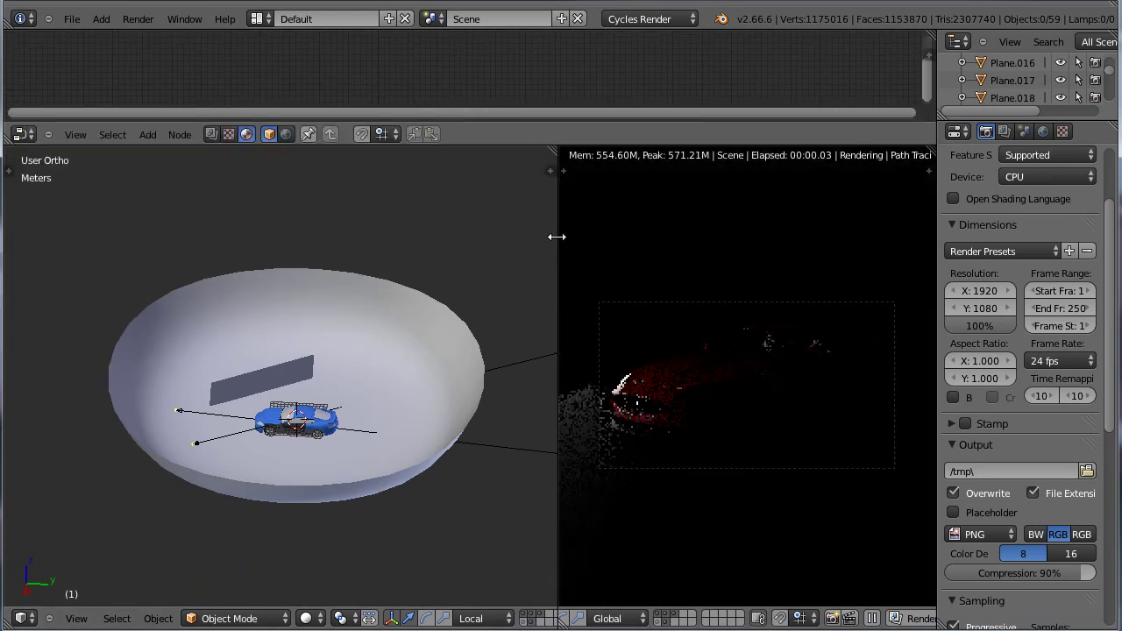
drag(535, 247, 386, 278)
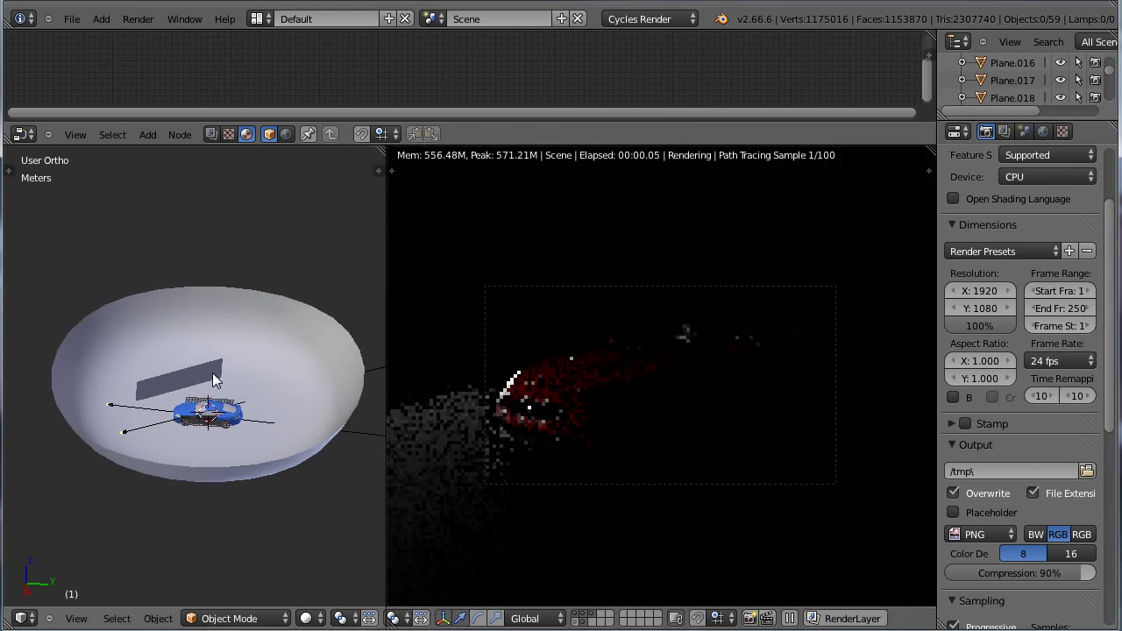
key(alt+h)
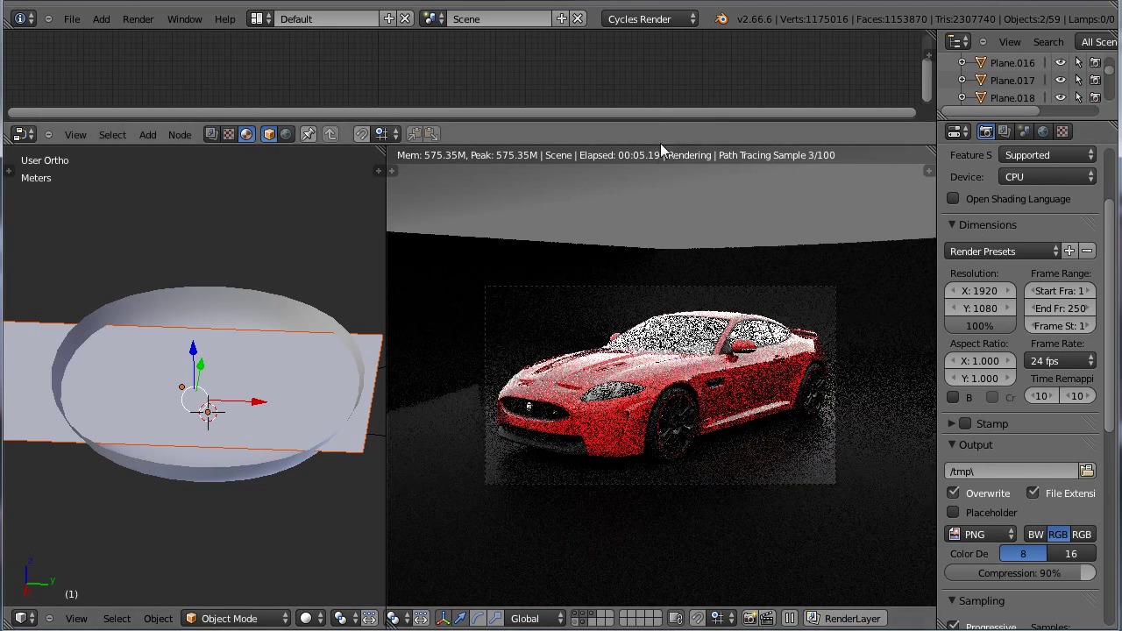
drag(660, 161, 661, 207)
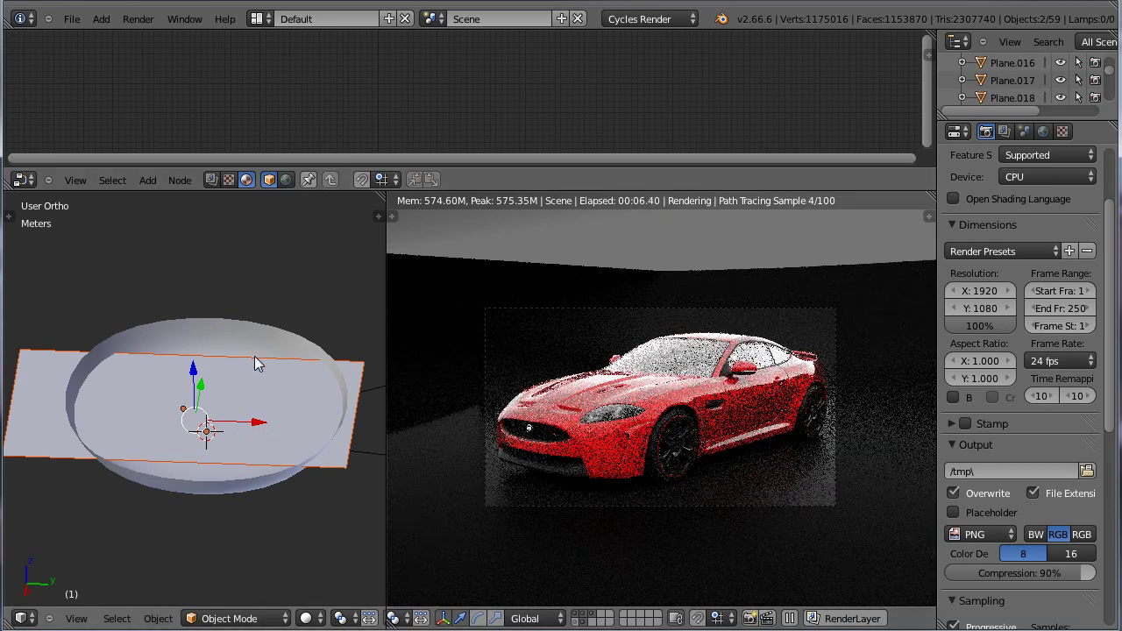
Step: Select the overhead light plane, enlarge the node editor around its ColorRamp and Emission nodes, and shift the upper Emission node slightly
right_click(21, 395)
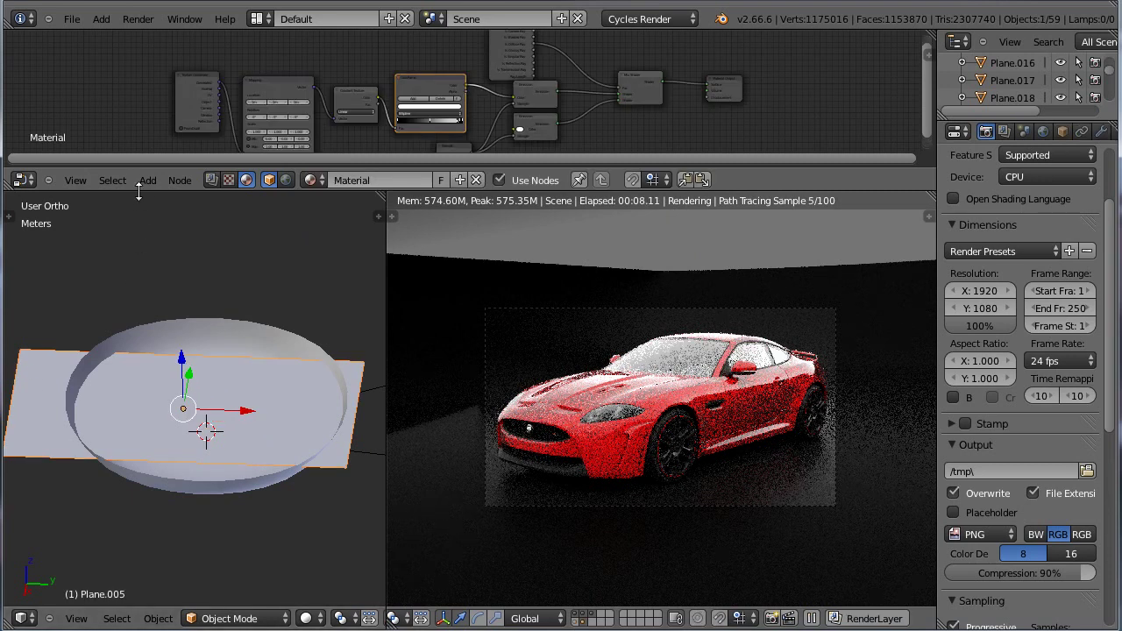
drag(136, 171, 138, 279)
drag(157, 411, 318, 341)
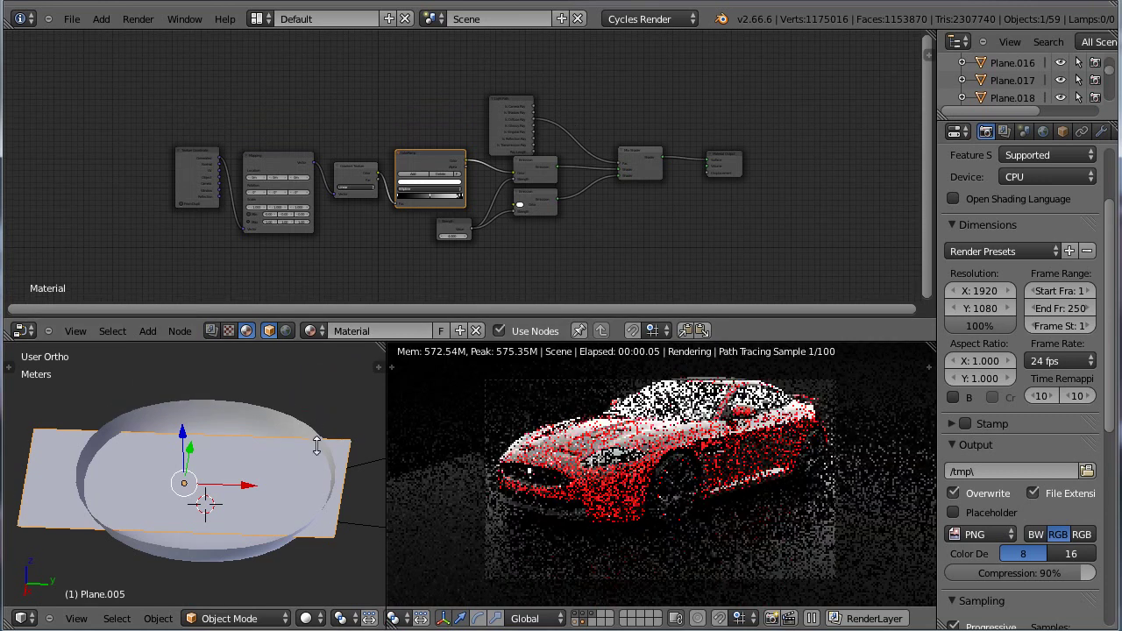
drag(317, 447, 316, 447)
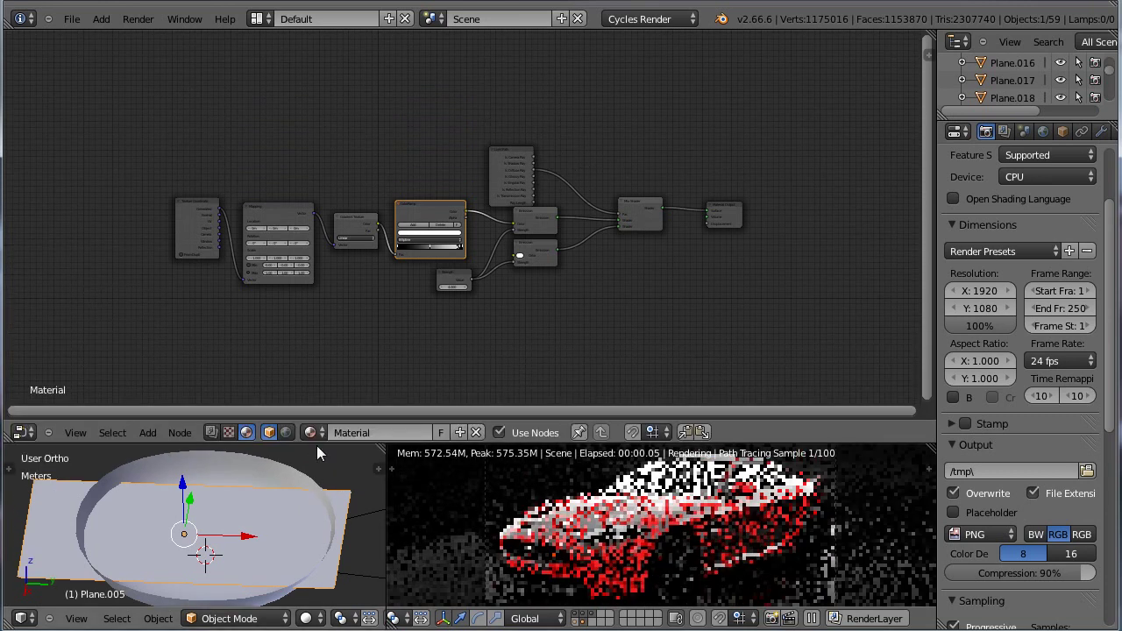
scroll(416, 306, up, 3)
middle_drag(364, 313, 508, 275)
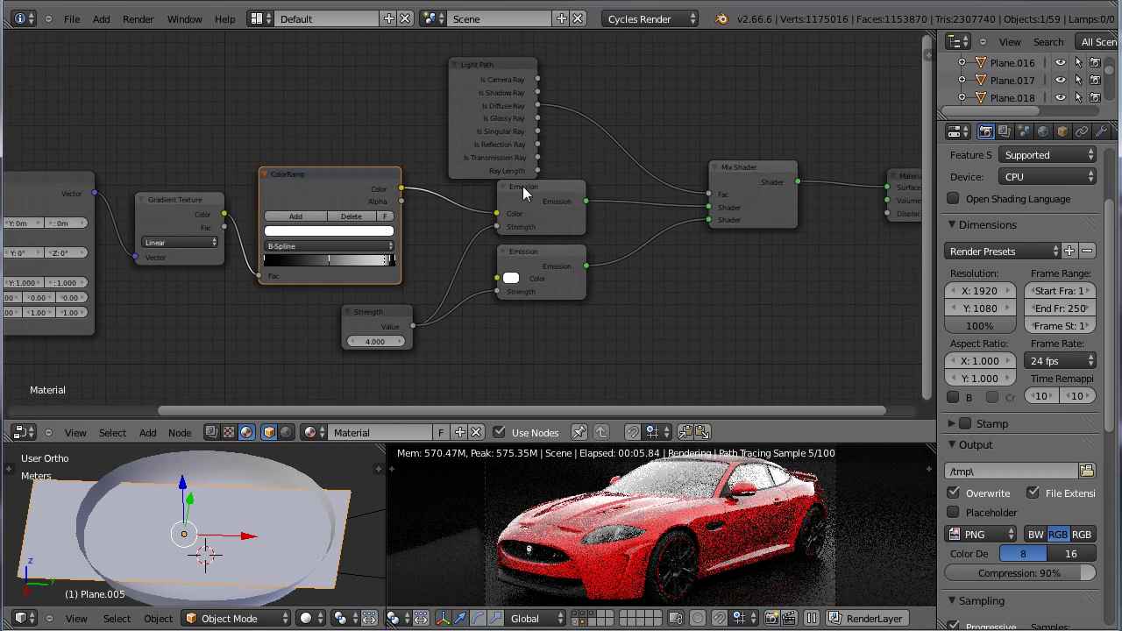
drag(517, 198, 509, 203)
Step: Examine the overhead light plane's sharp gradient edge in the rendered view against the dark end of its ColorRamp
middle_drag(618, 526, 677, 531)
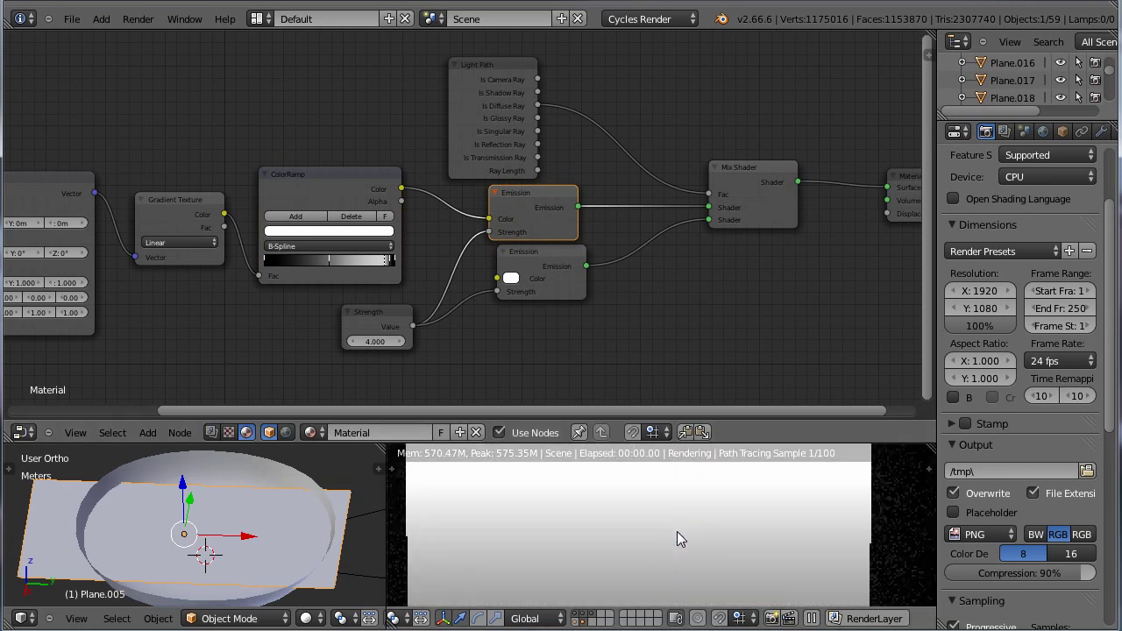
scroll(701, 480, up, 1)
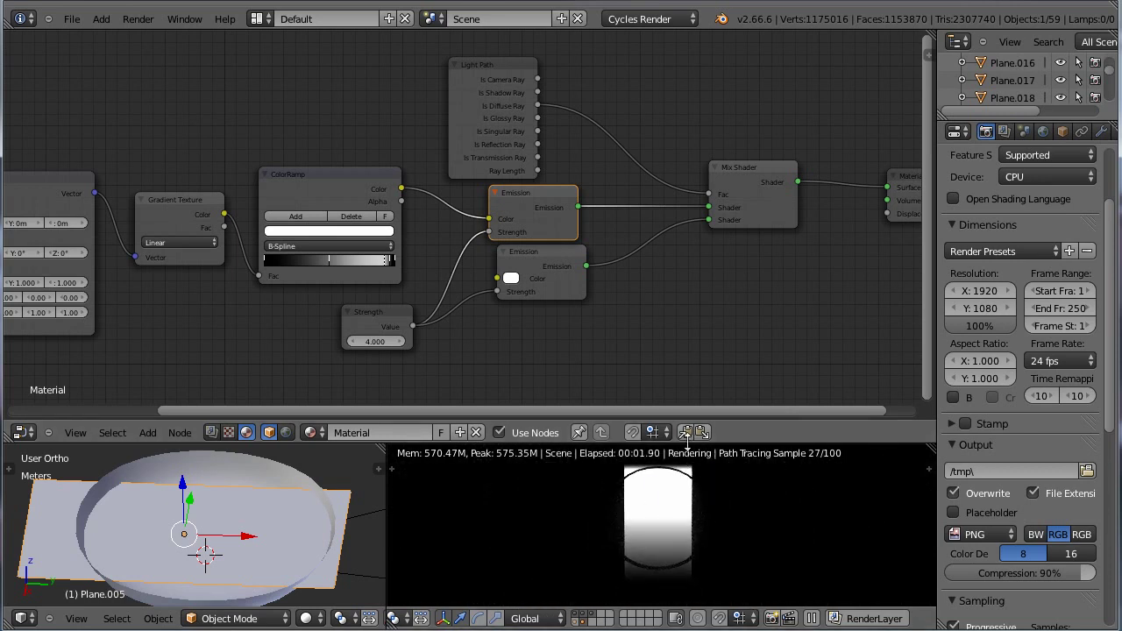
drag(687, 435, 687, 386)
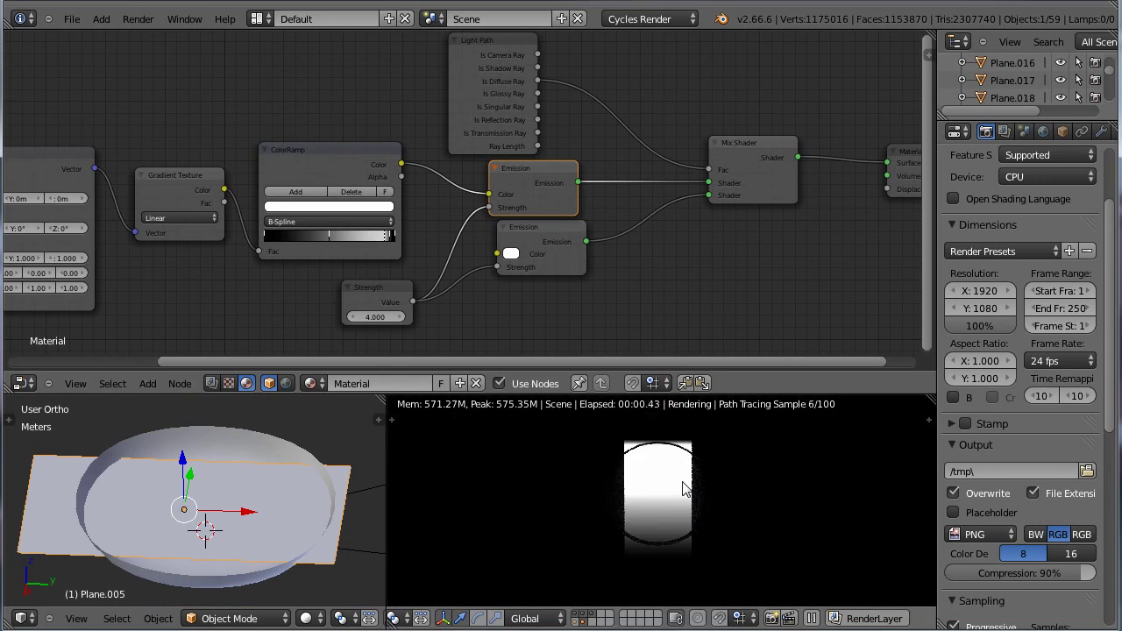
scroll(687, 489, up, 1)
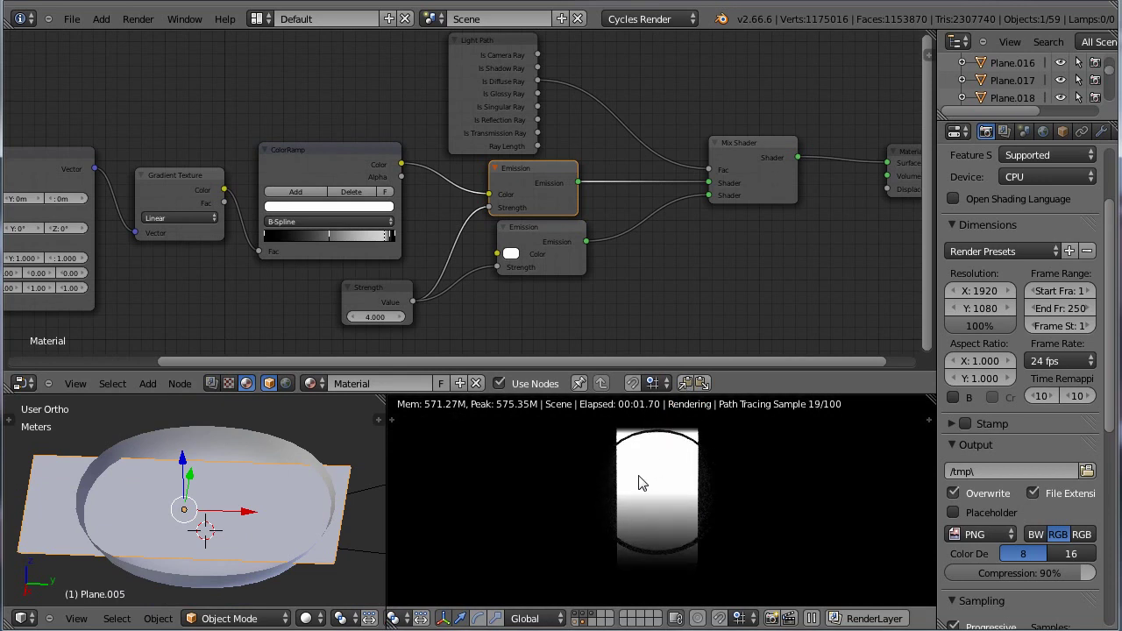
shift+middle_drag(639, 476, 650, 474)
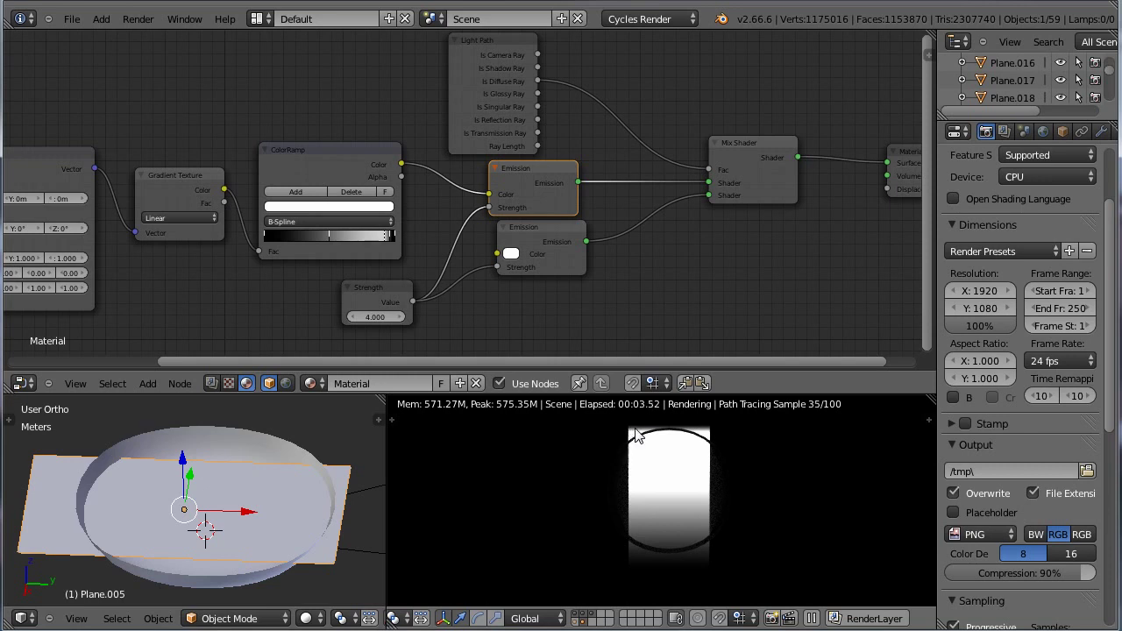
scroll(714, 433, up, 5)
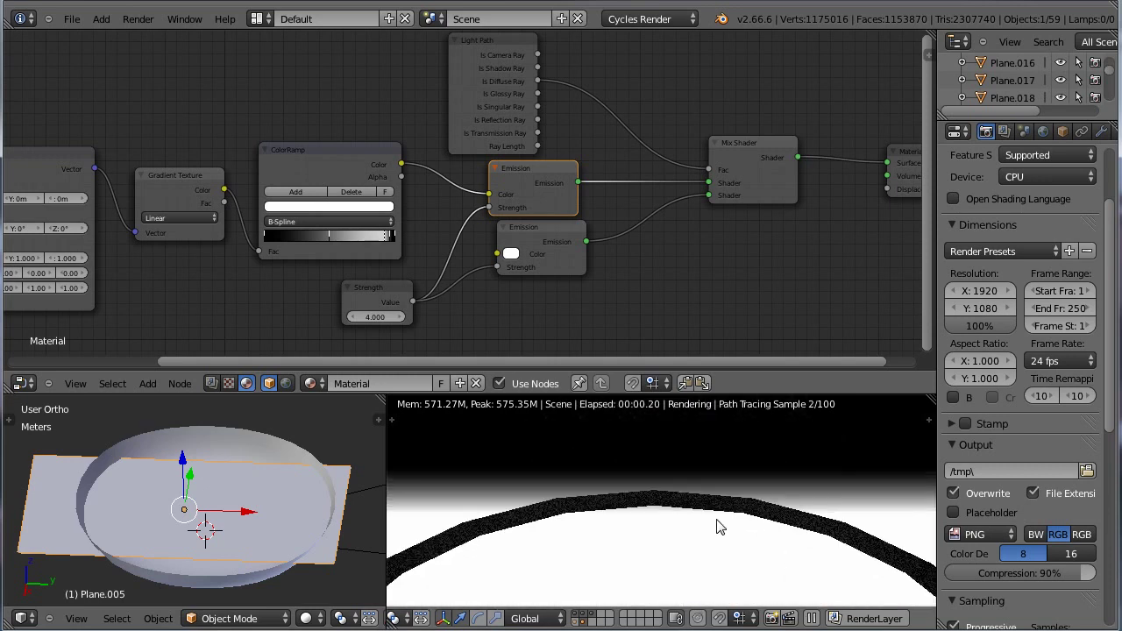
scroll(684, 530, down, 2)
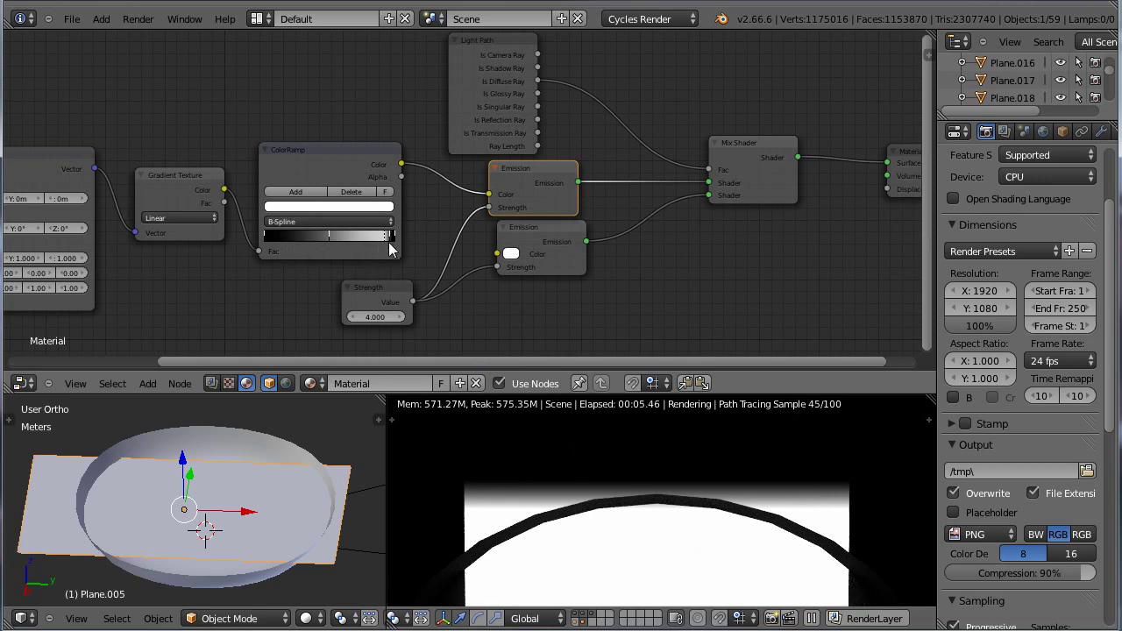
key(KP_7)
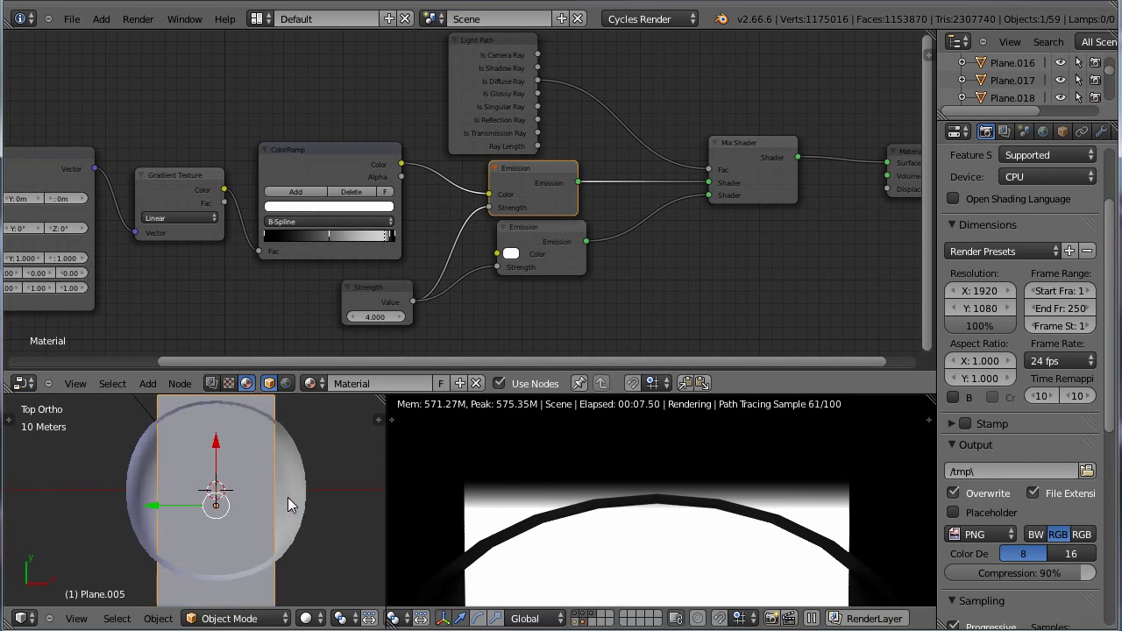
scroll(279, 459, down, 2)
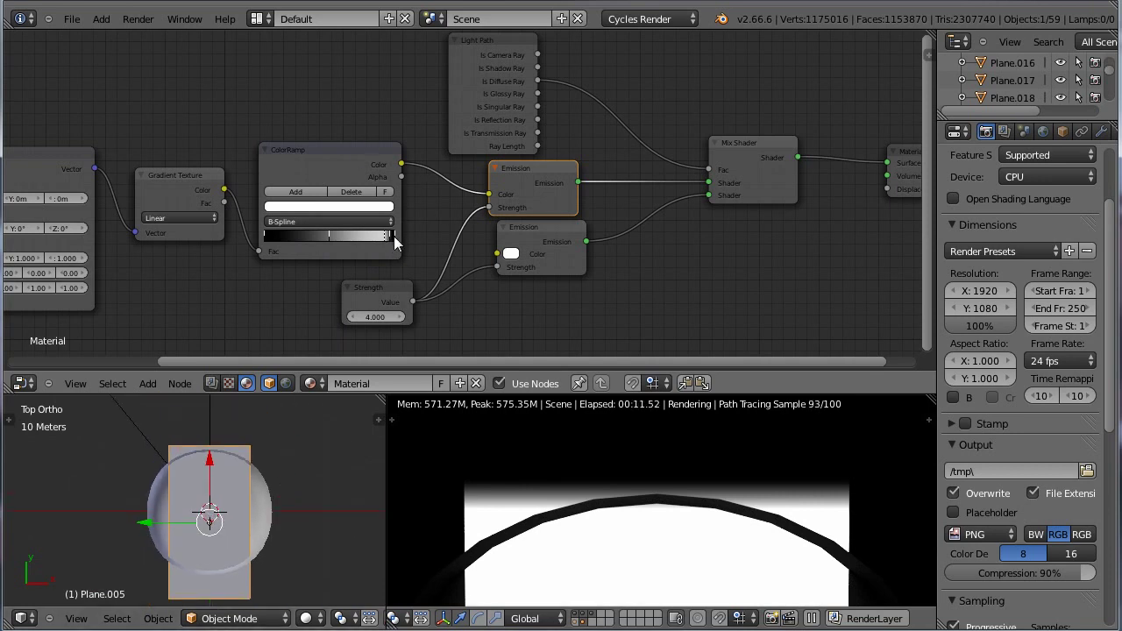
scroll(392, 238, up, 4)
middle_drag(620, 282, 600, 239)
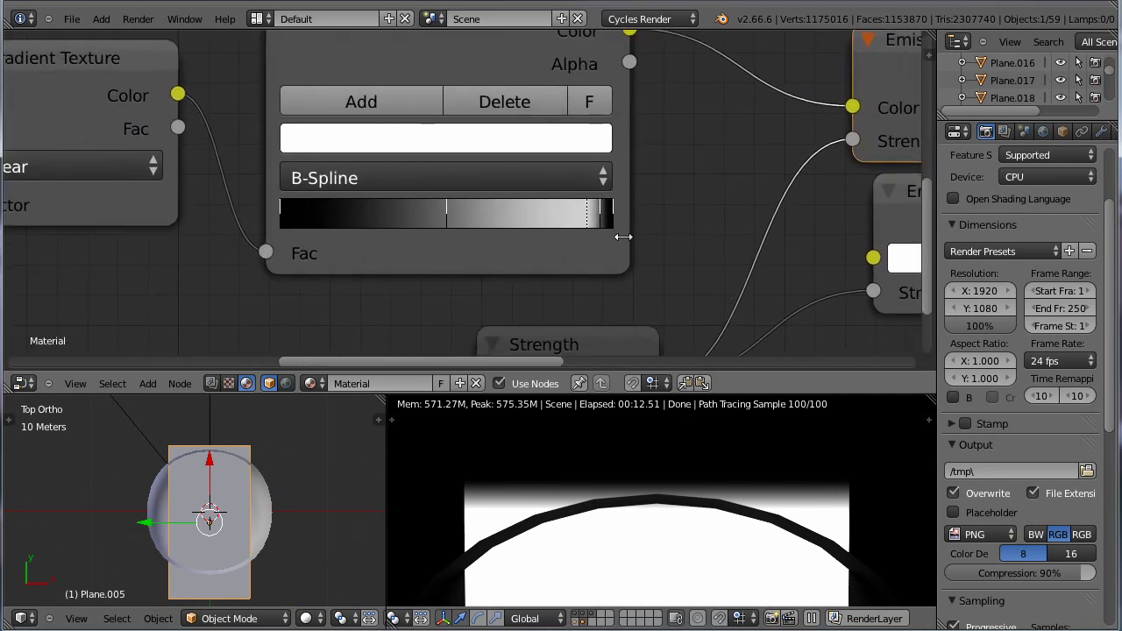
Step: Inspect the gradual fade at the light plane's opposite end in the rendered view, and return to the car view
scroll(657, 549, down, 3)
shift+middle_drag(657, 556, 646, 515)
scroll(571, 470, up, 4)
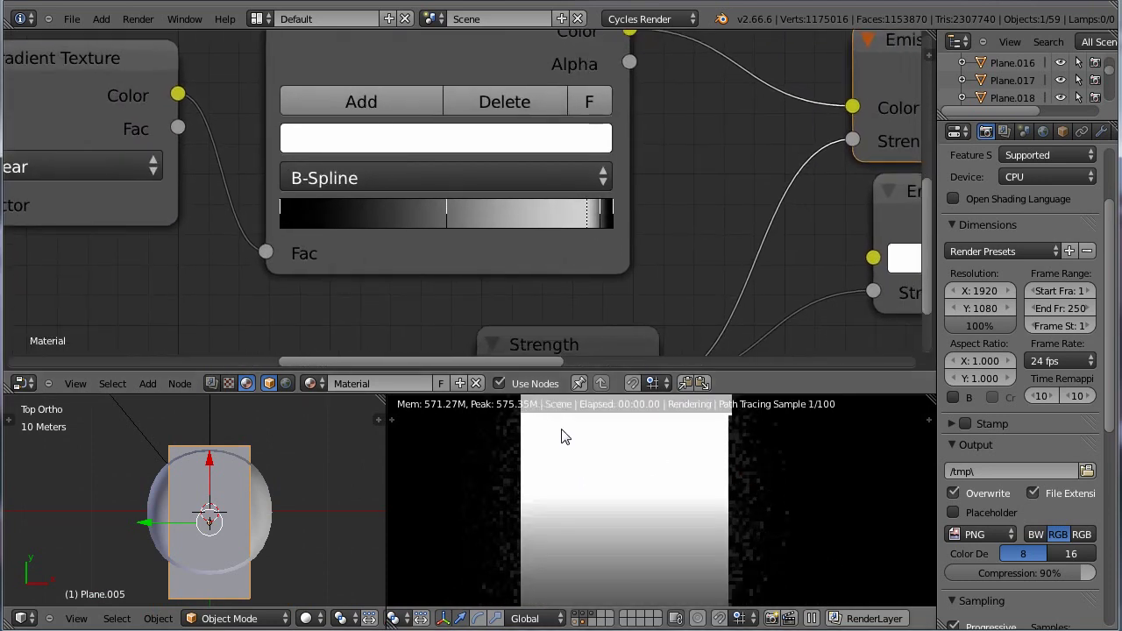
shift+middle_drag(565, 451, 559, 412)
shift+middle_drag(566, 516, 545, 403)
shift+middle_drag(583, 495, 616, 488)
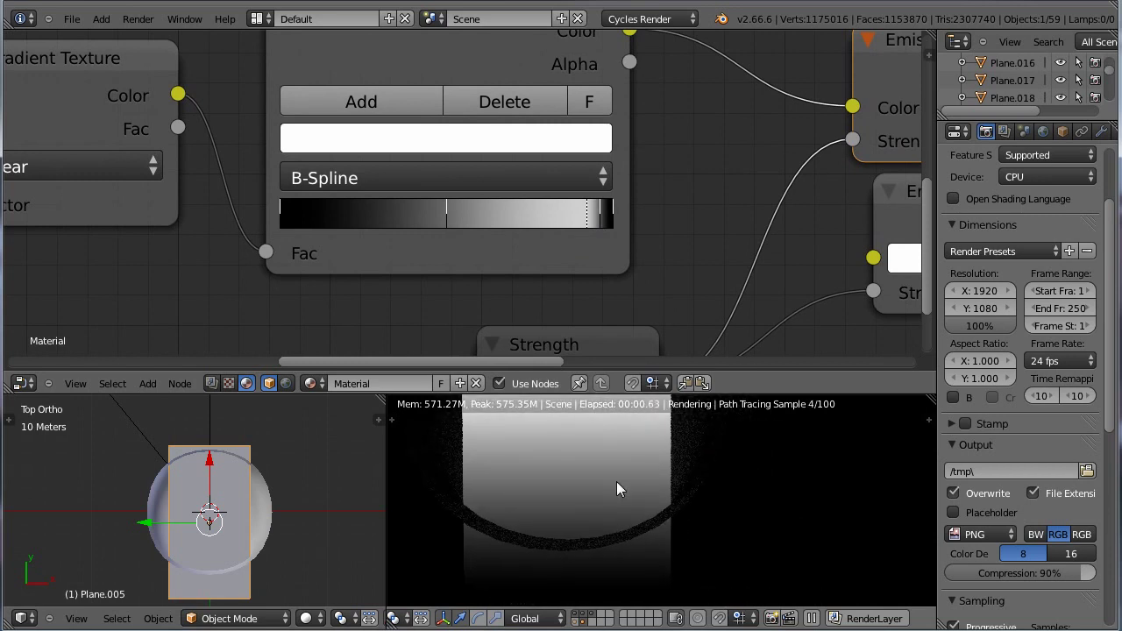
scroll(616, 488, down, 3)
scroll(740, 561, up, 5)
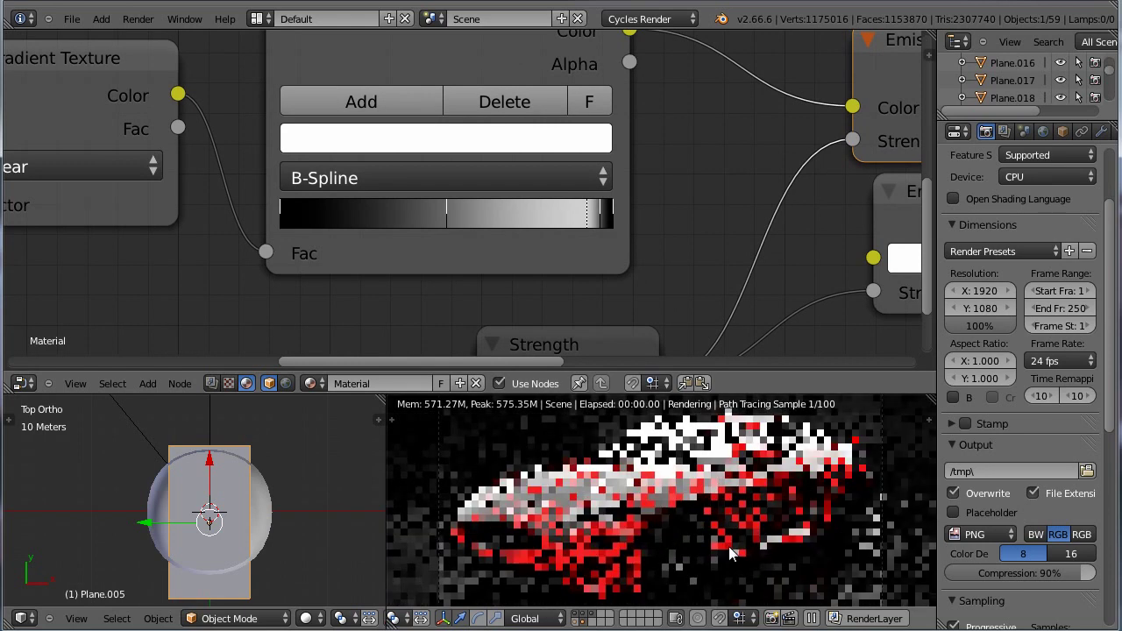
scroll(727, 552, down, 3)
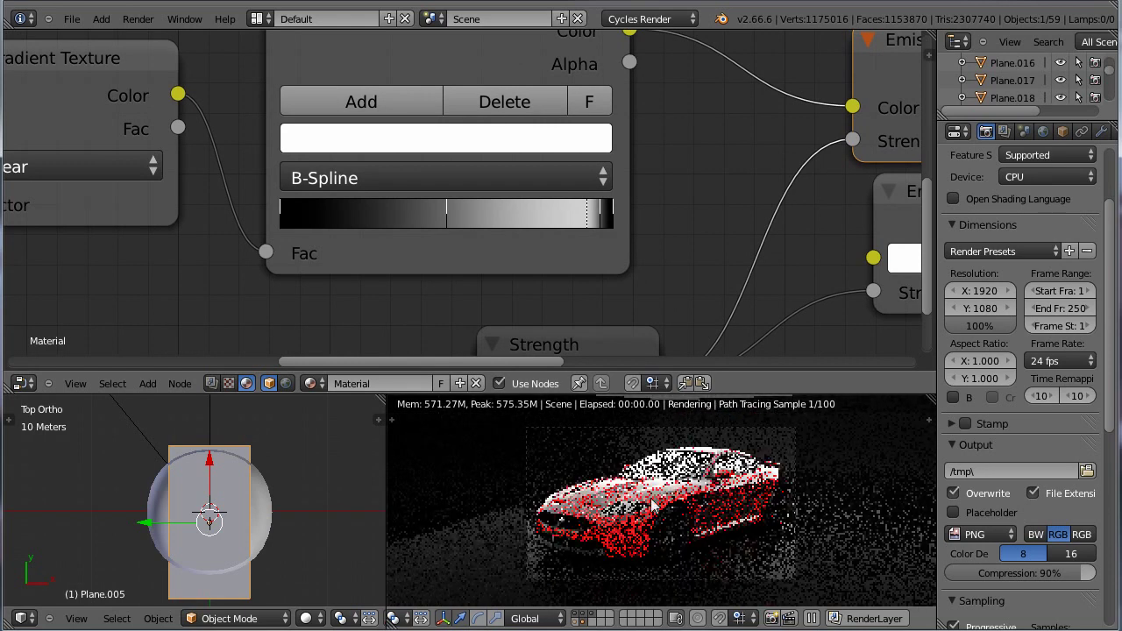
Step: Enlarge the rendered view of the car and frame the light material's nodes from Mapping to Material Output
drag(646, 391, 713, 254)
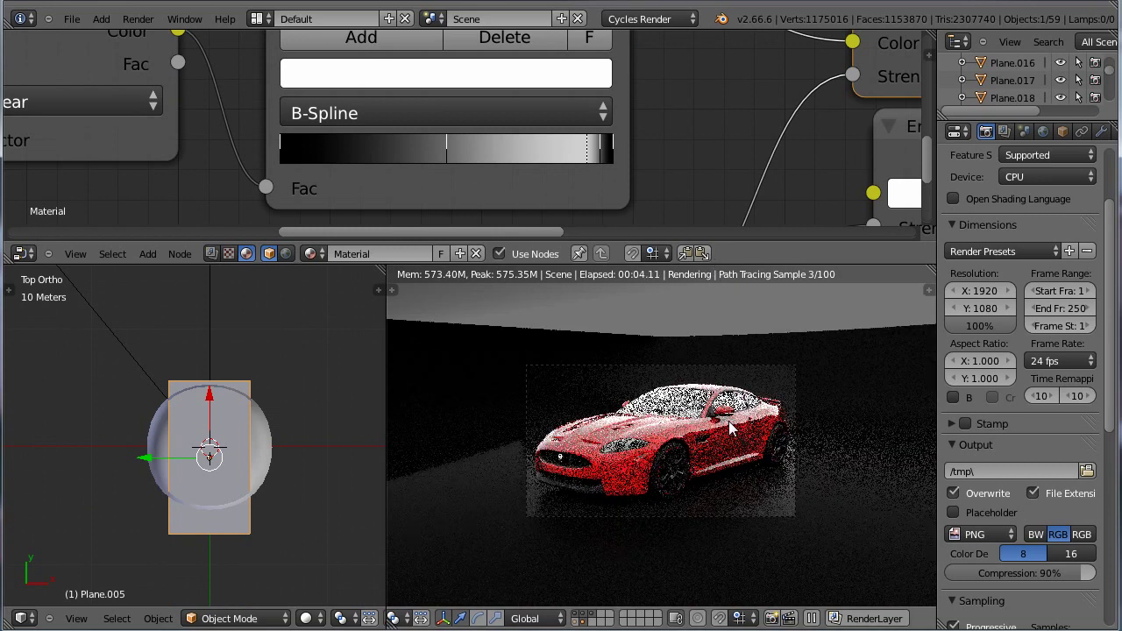
scroll(732, 427, up, 3)
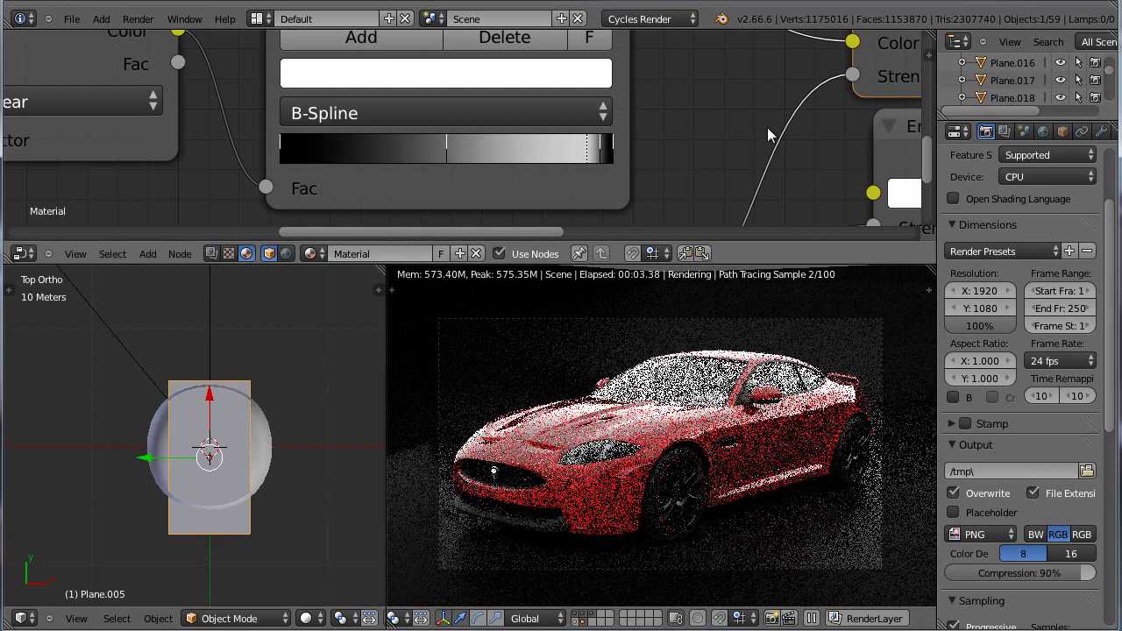
scroll(767, 132, down, 3)
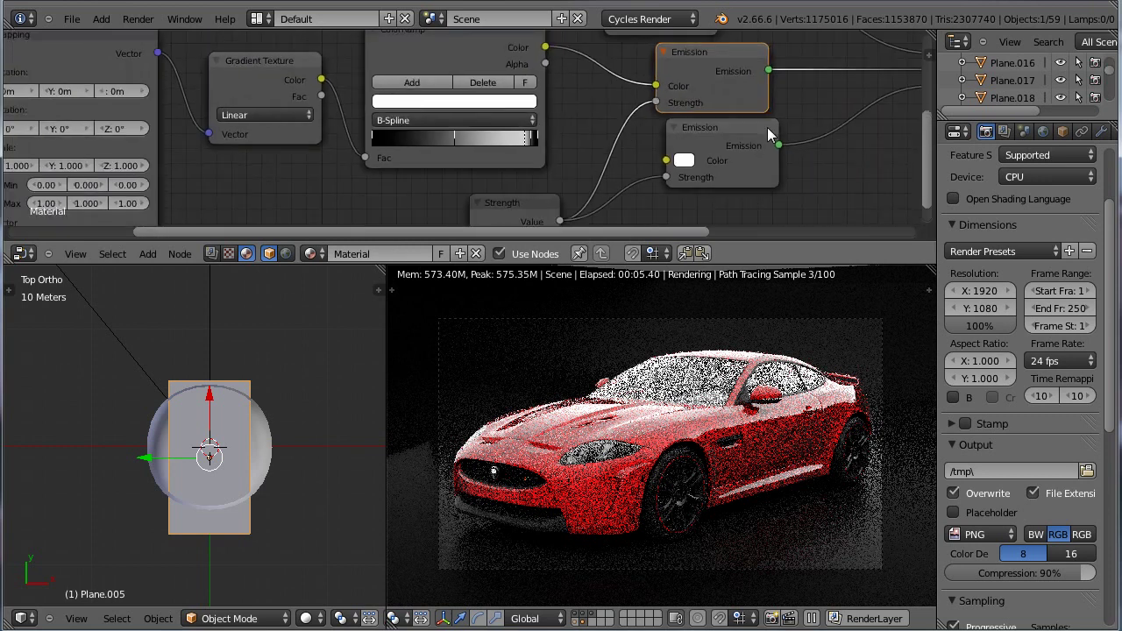
middle_drag(767, 127, 552, 140)
scroll(552, 141, down, 1)
scroll(441, 136, down, 1)
middle_drag(377, 124, 435, 131)
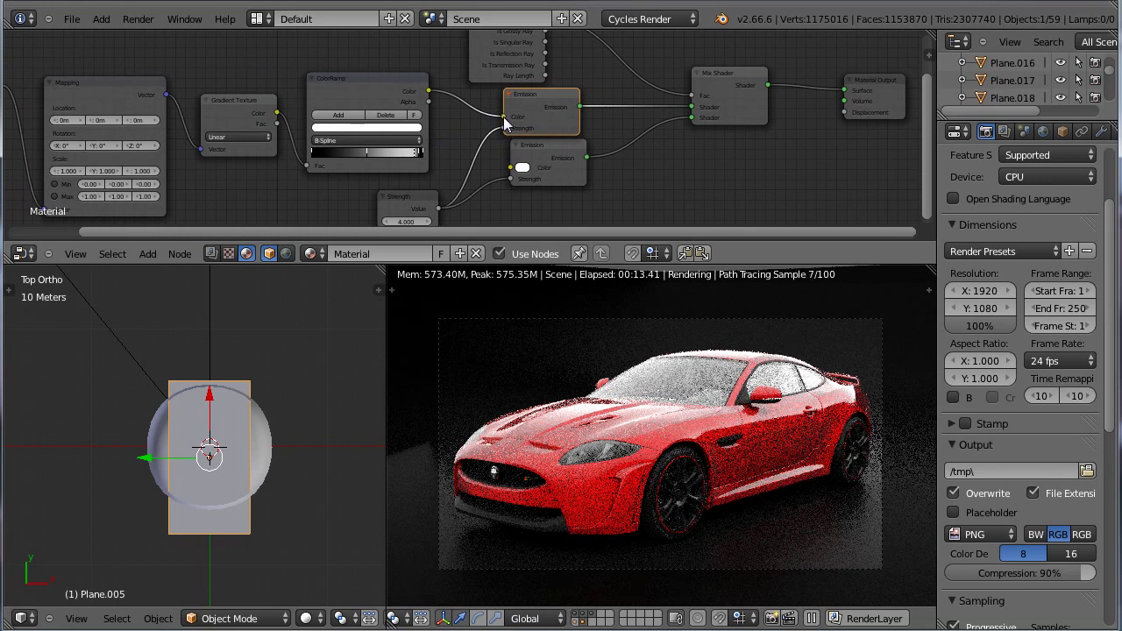
Step: Unlink the ColorRamp from the upper Emission node's colour to compare the car's reflections, and reconnect it
drag(503, 116, 474, 114)
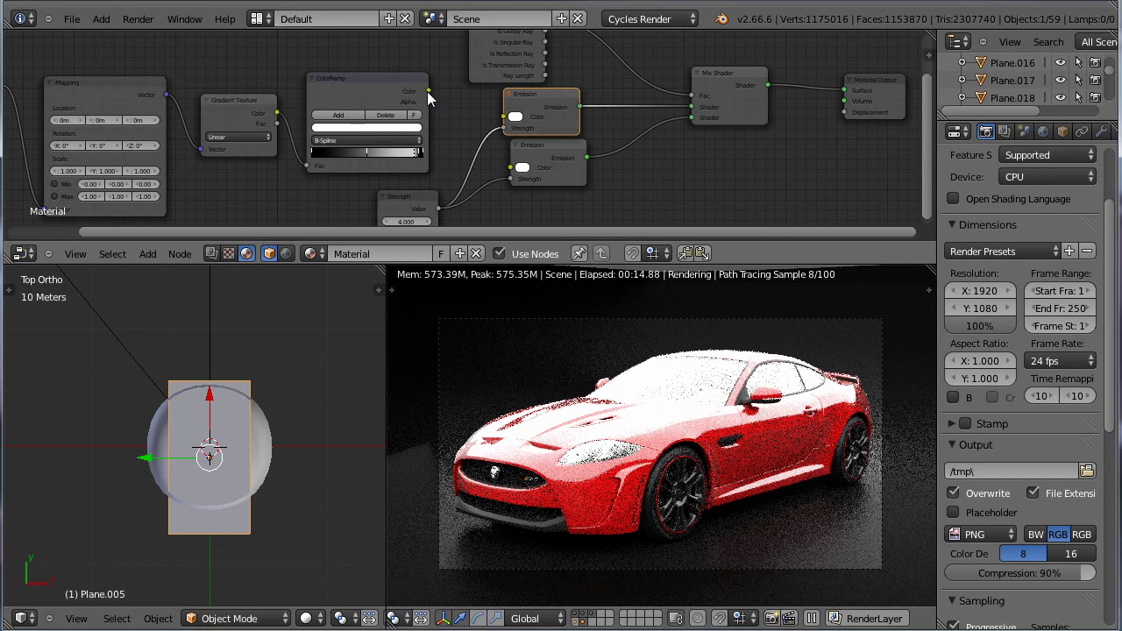
drag(427, 91, 472, 100)
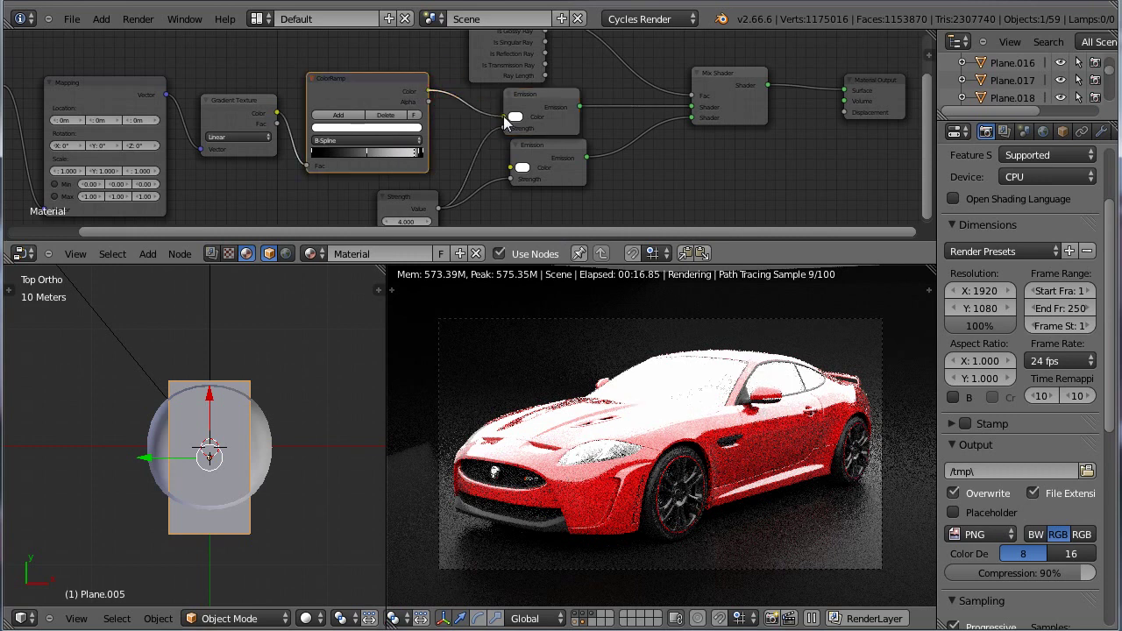
drag(504, 120, 504, 116)
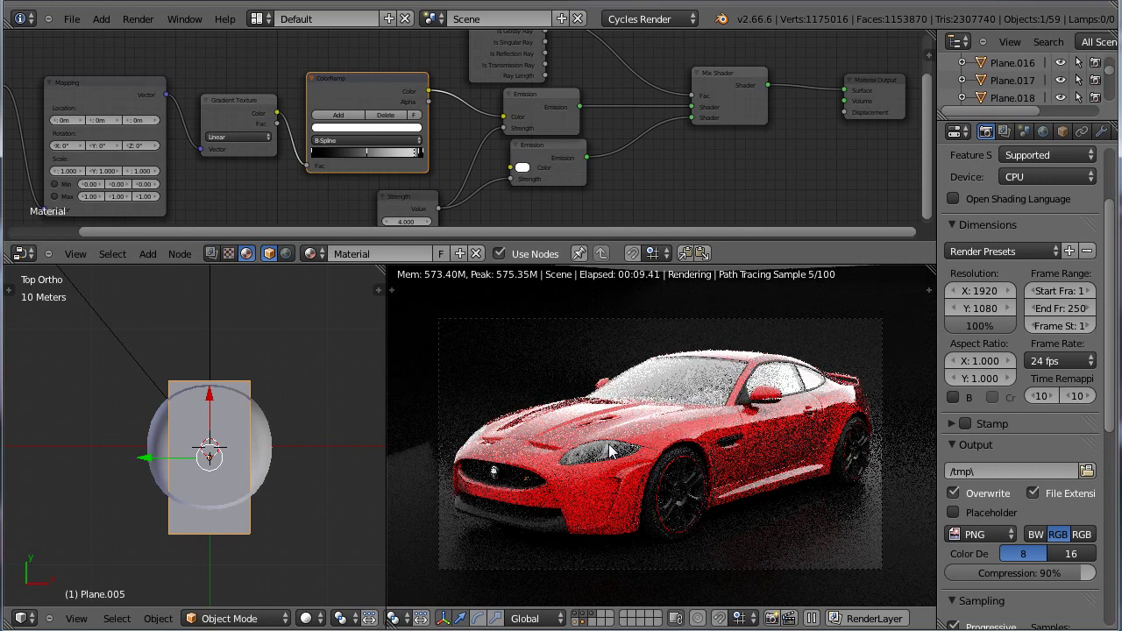
Step: Examine the overhead light plane's gradient from above in the rendered view, and return to a close camera view of the car
key(KP_0)
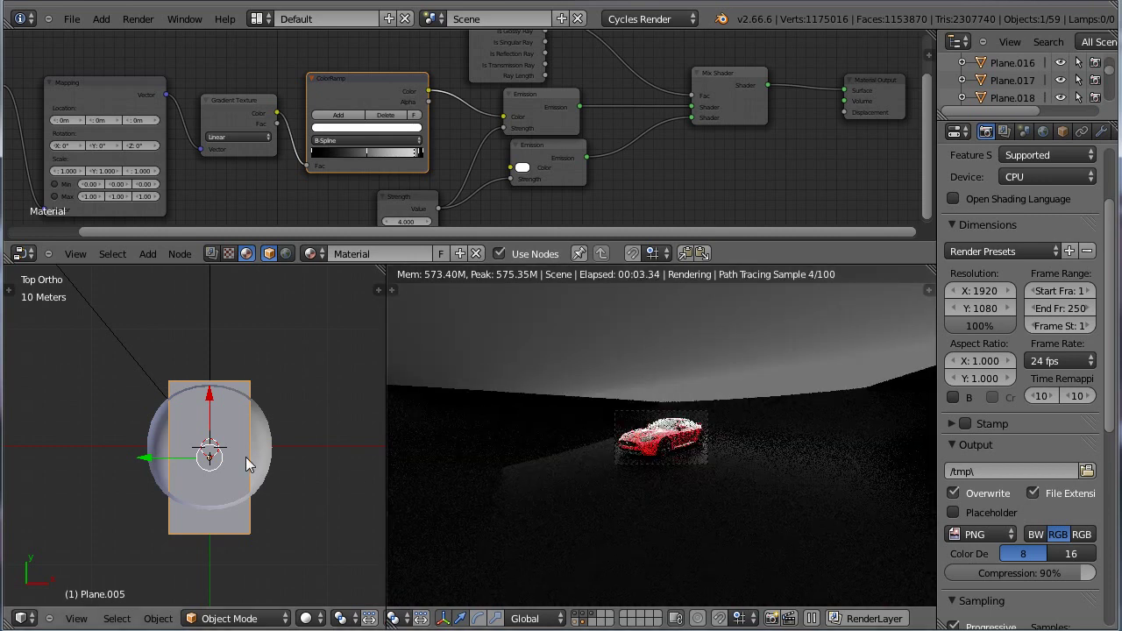
key(KP_7)
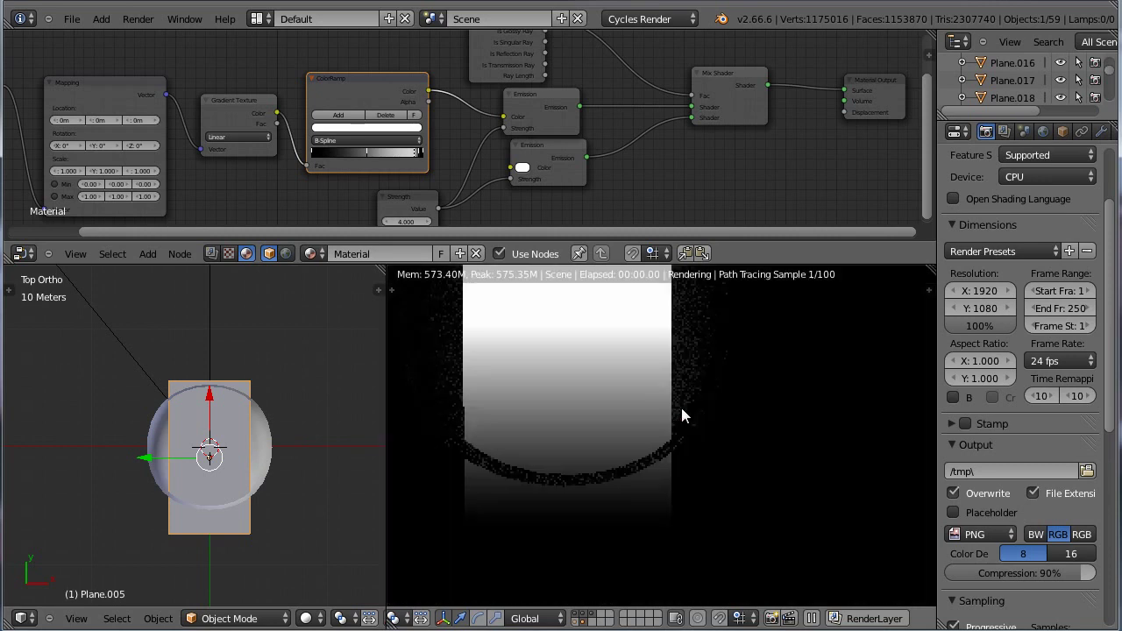
scroll(678, 420, down, 5)
scroll(675, 412, up, 3)
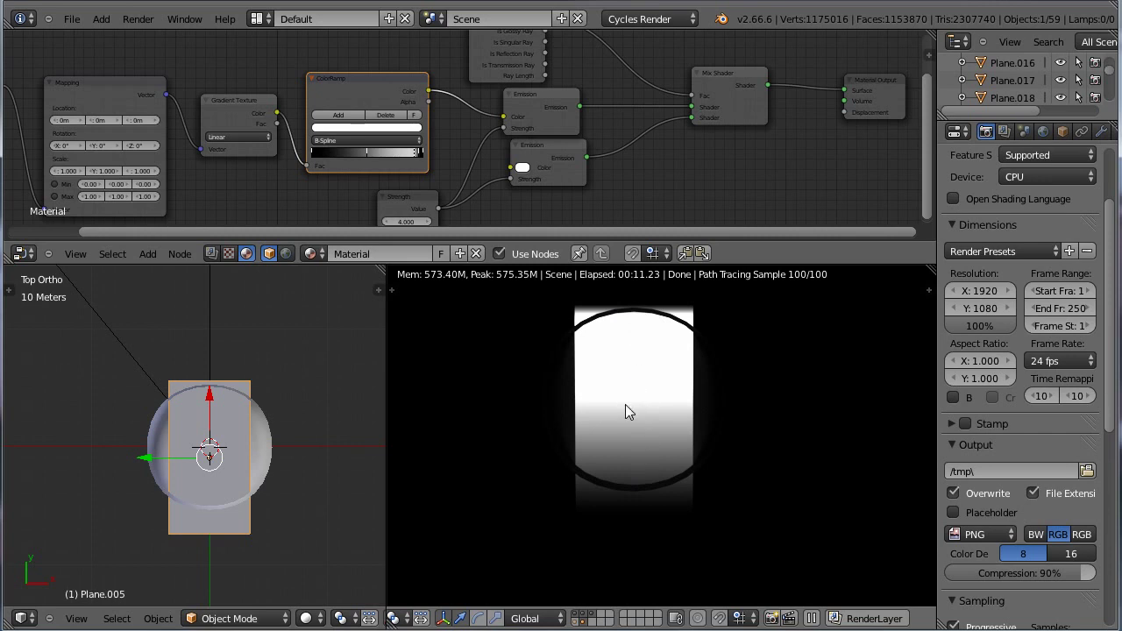
key(KP_0)
scroll(676, 447, up, 5)
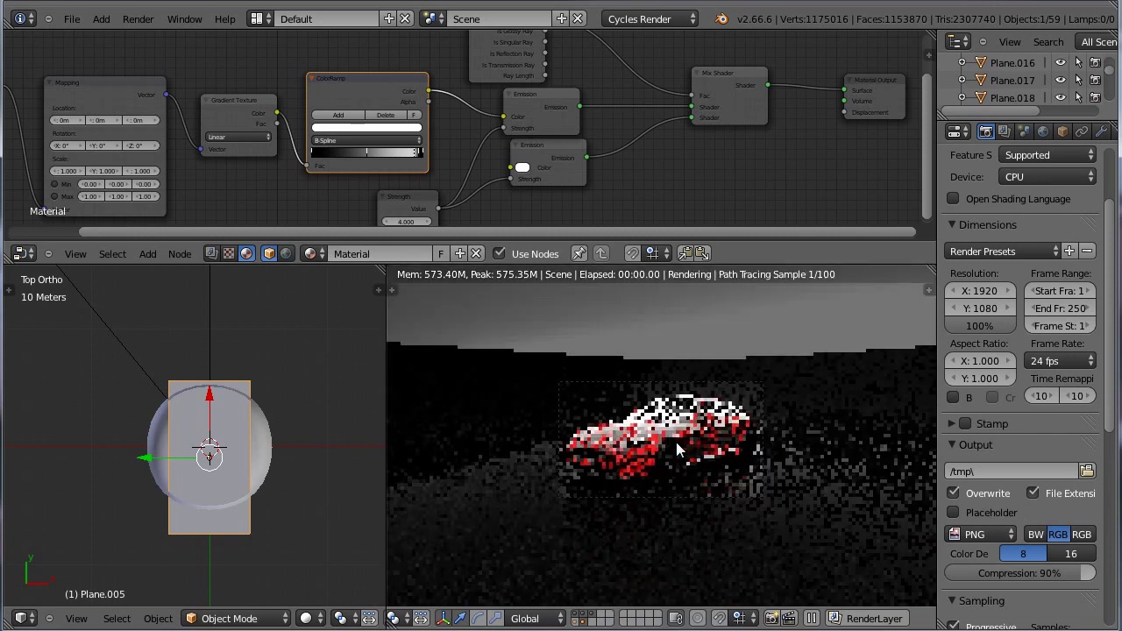
scroll(676, 442, down, 2)
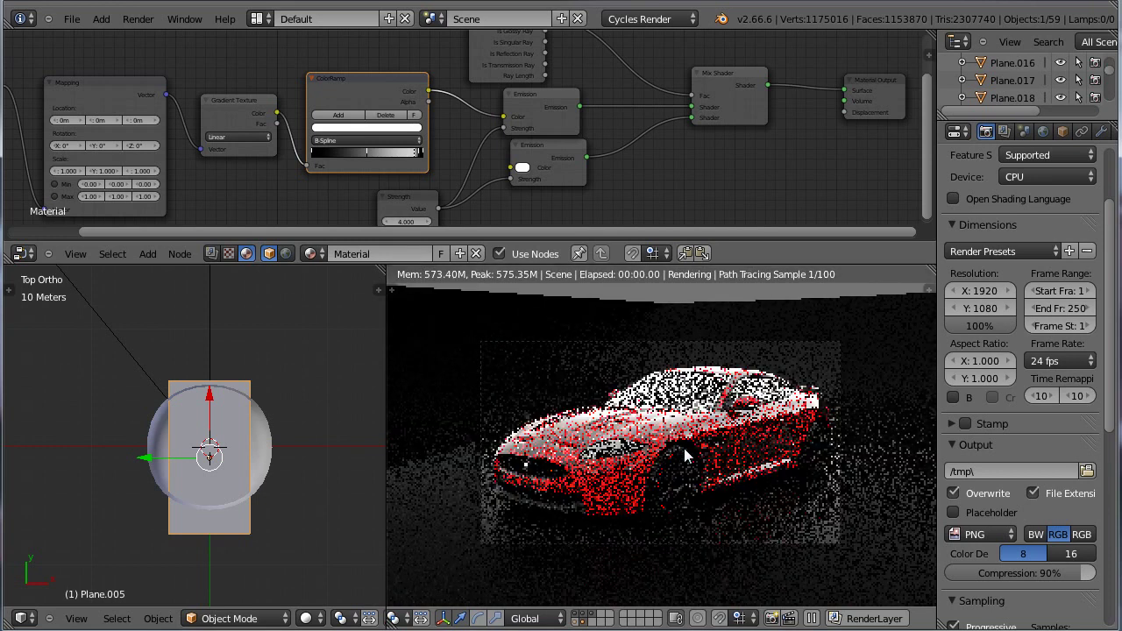
scroll(179, 526, up, 5)
Step: Select the small light plane beside the car in the solid camera view and frame the front grille in the rendered view
key(KP_0)
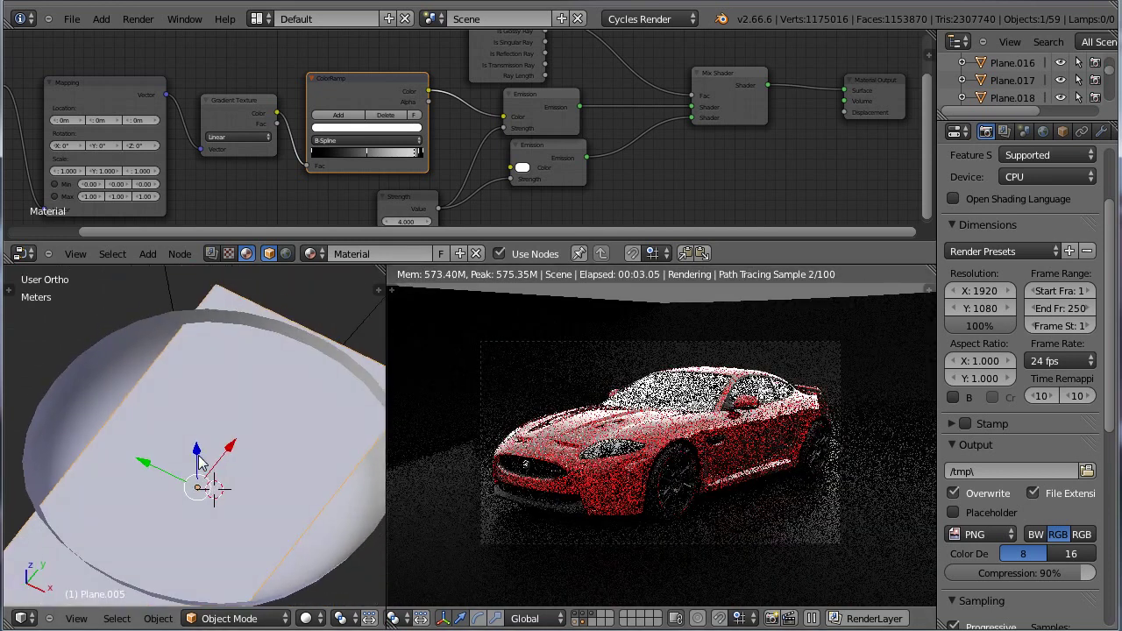
right_click(109, 427)
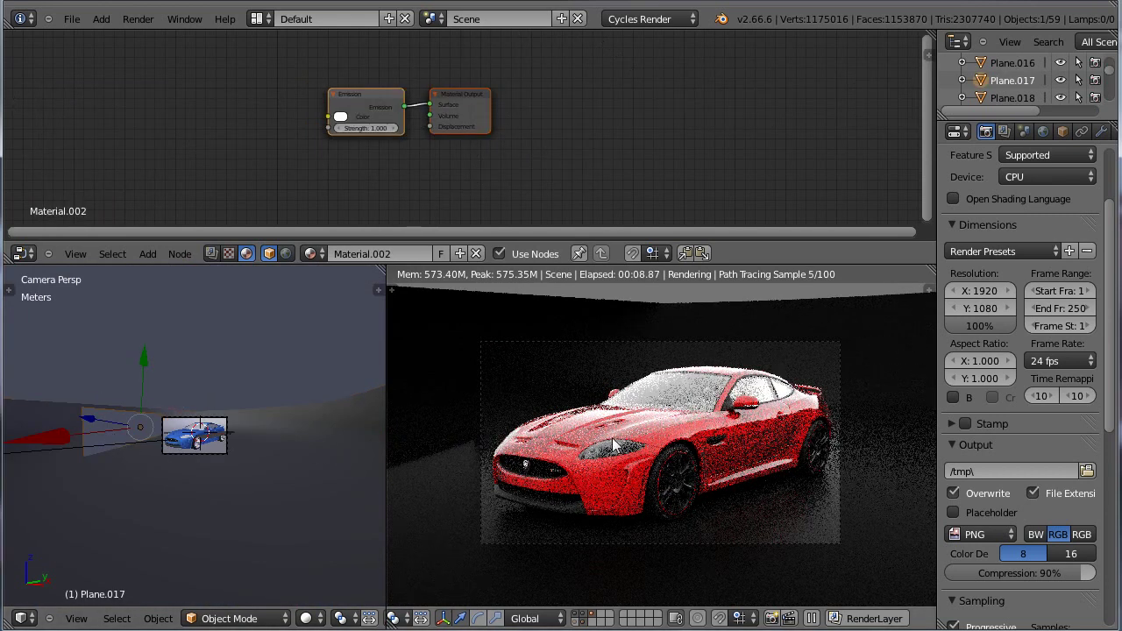
scroll(575, 455, up, 5)
shift+middle_drag(567, 456, 806, 404)
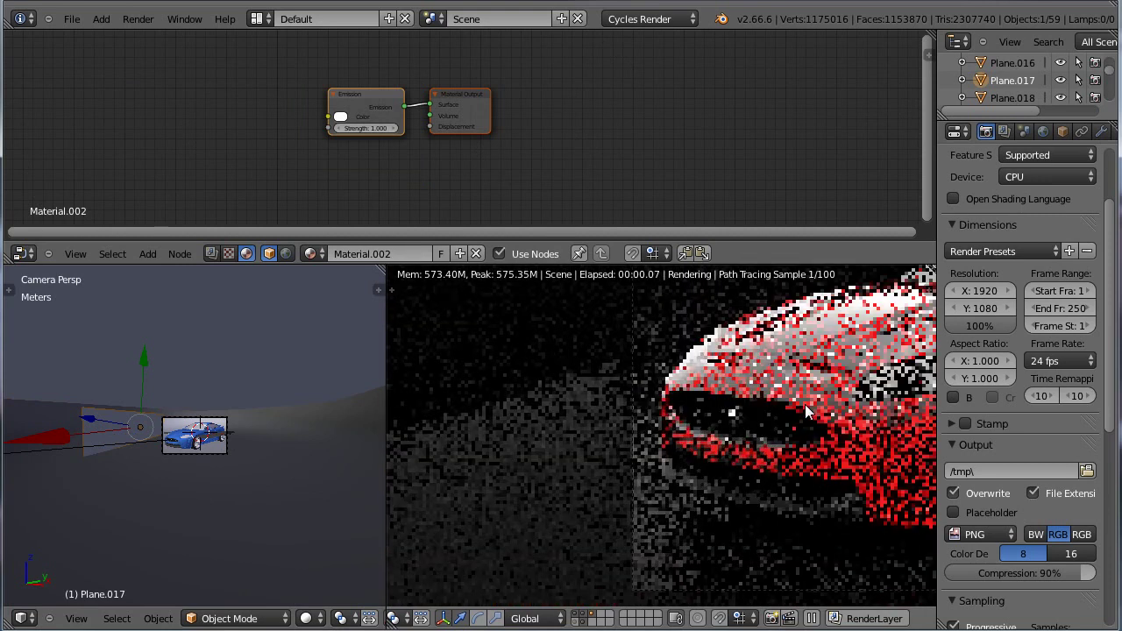
scroll(808, 412, up, 2)
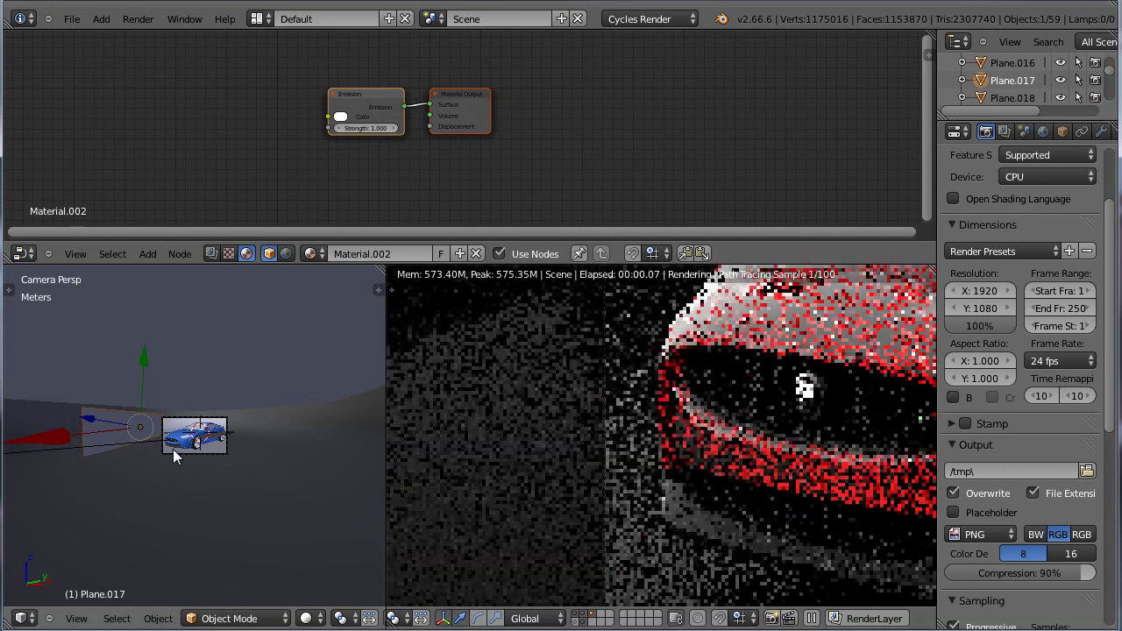
Step: Hide the small side light plane and examine the grille badge in the rendered view without its reflection
key(h)
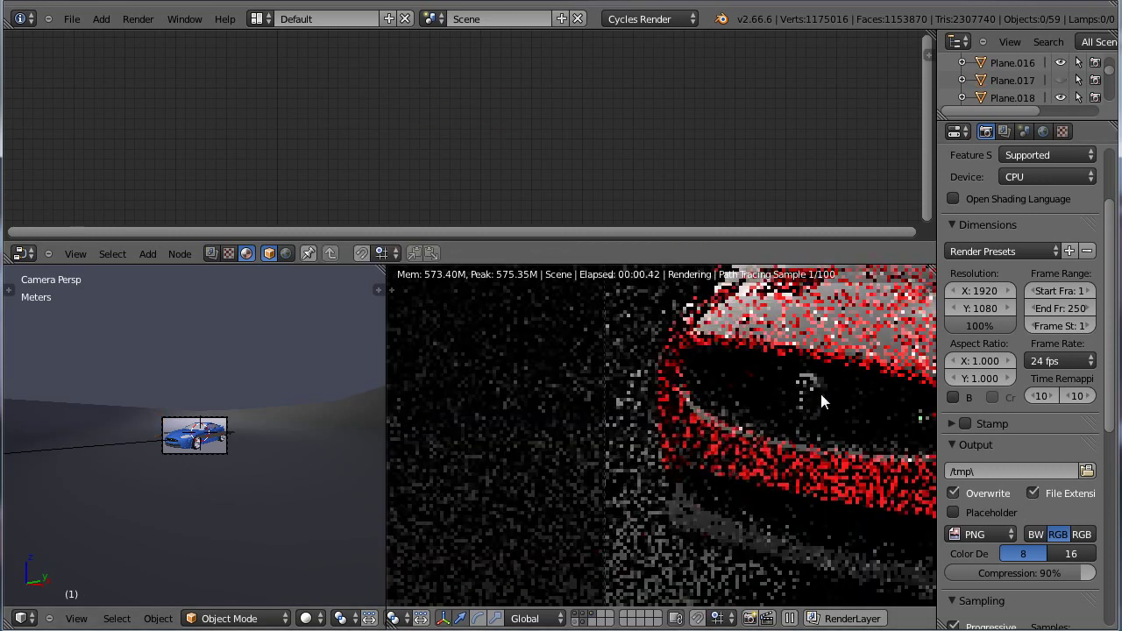
scroll(817, 401, down, 2)
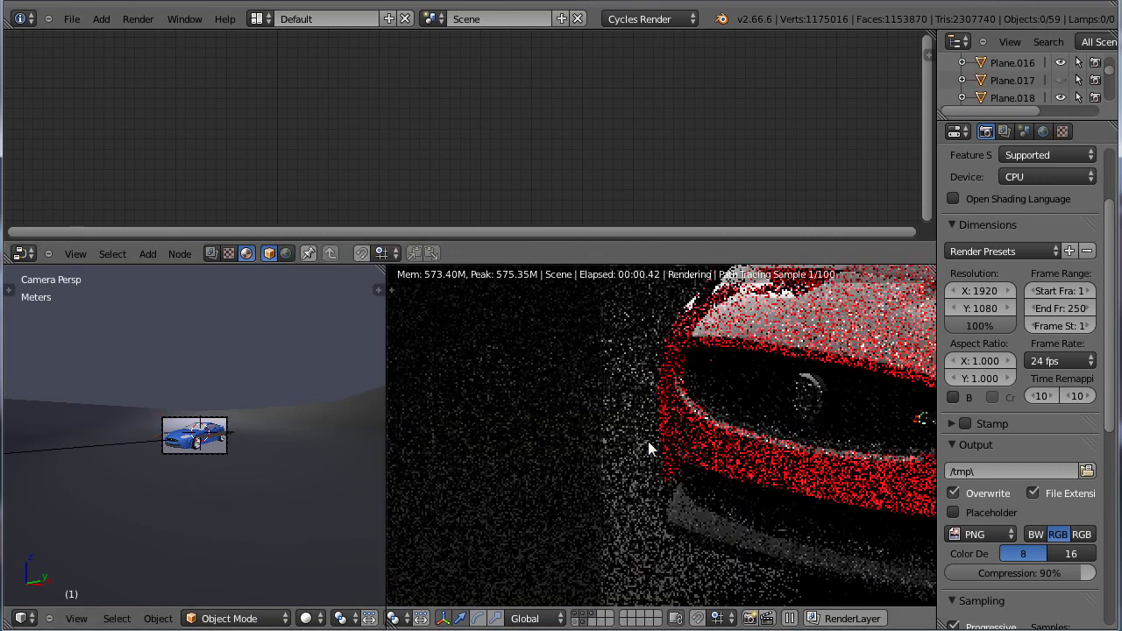
scroll(648, 449, up, 2)
scroll(648, 449, up, 1)
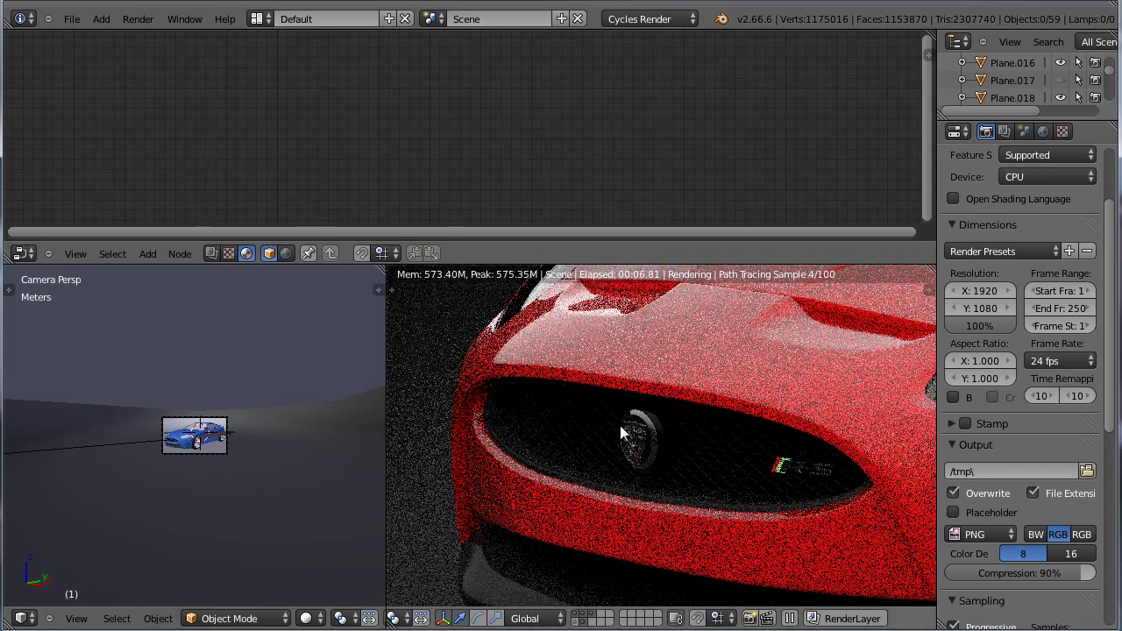
Step: Unhide the small side light plane and compare its reflection on the grille badge
right_click(104, 444)
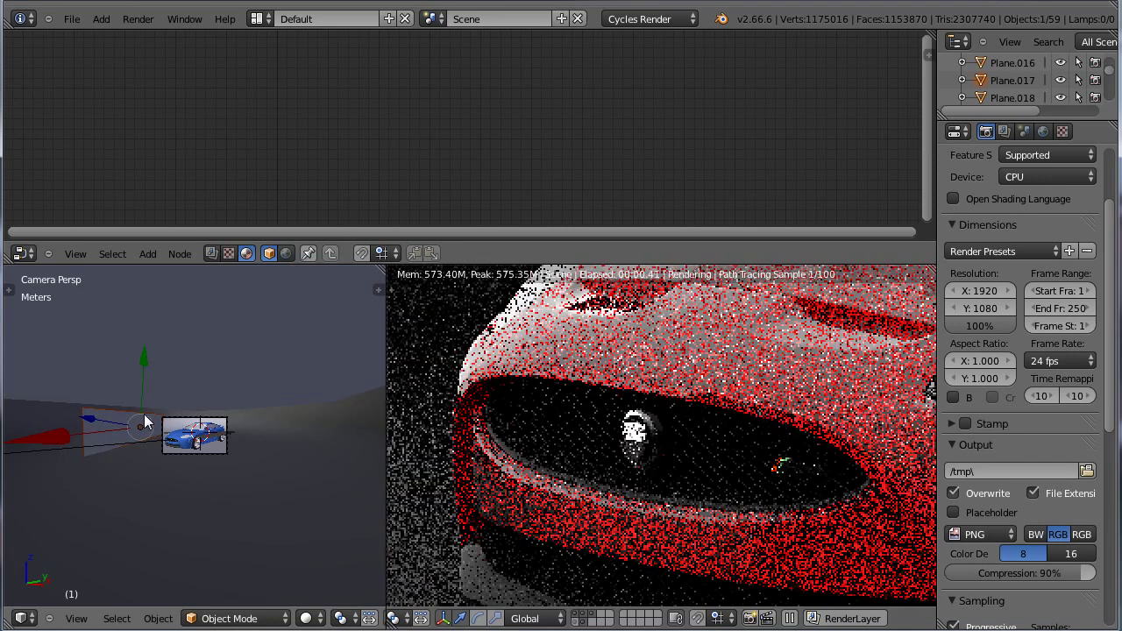
scroll(175, 435, up, 5)
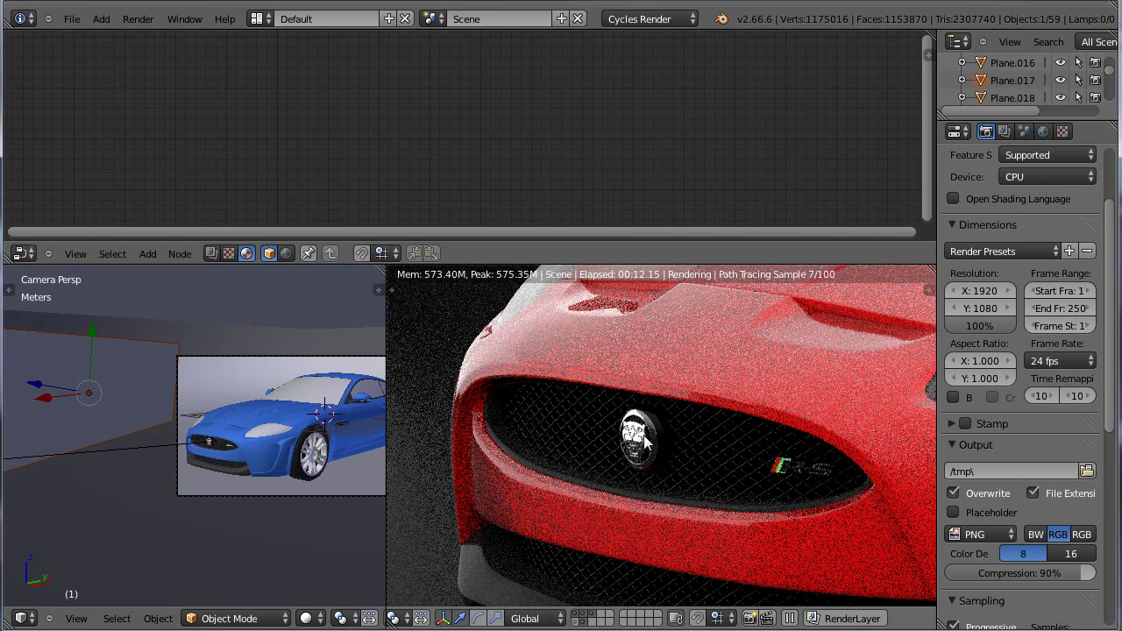
scroll(646, 442, up, 2)
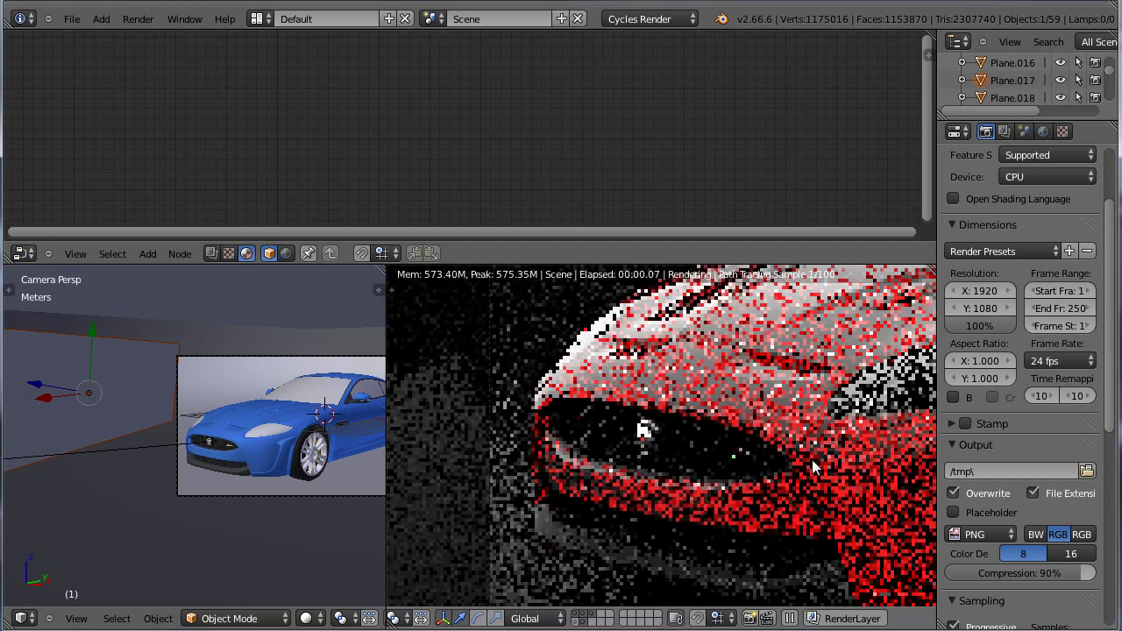
scroll(593, 487, up, 2)
scroll(591, 482, down, 5)
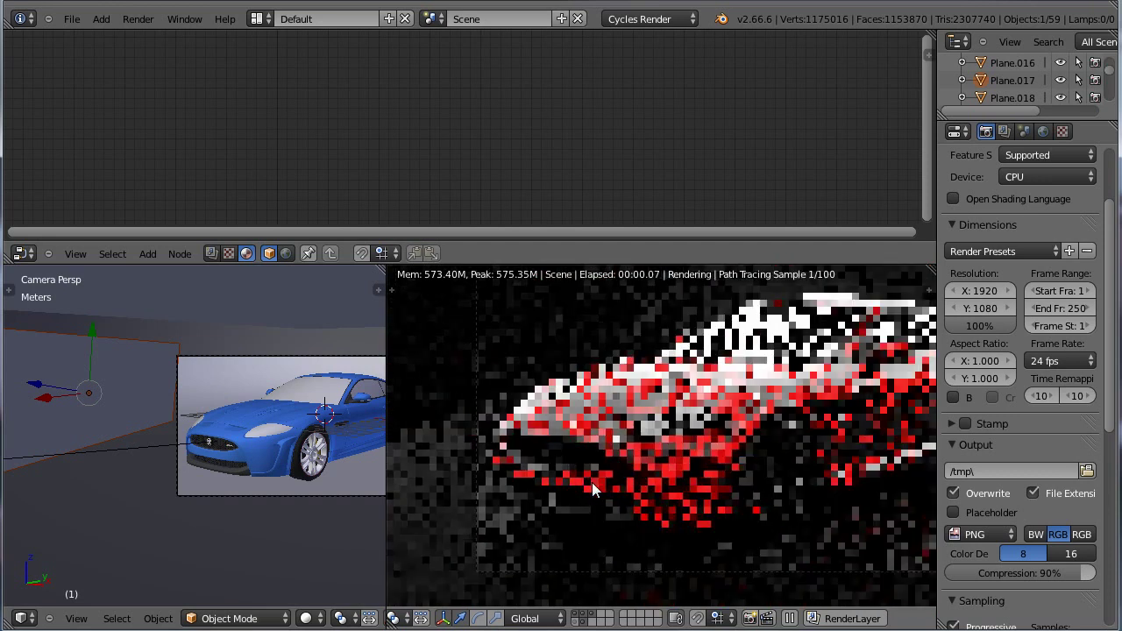
Step: Select the floor plane and frame its Material.001 nodes down to the Glossy BSDF, enlarging the node editor slightly
right_click(875, 530)
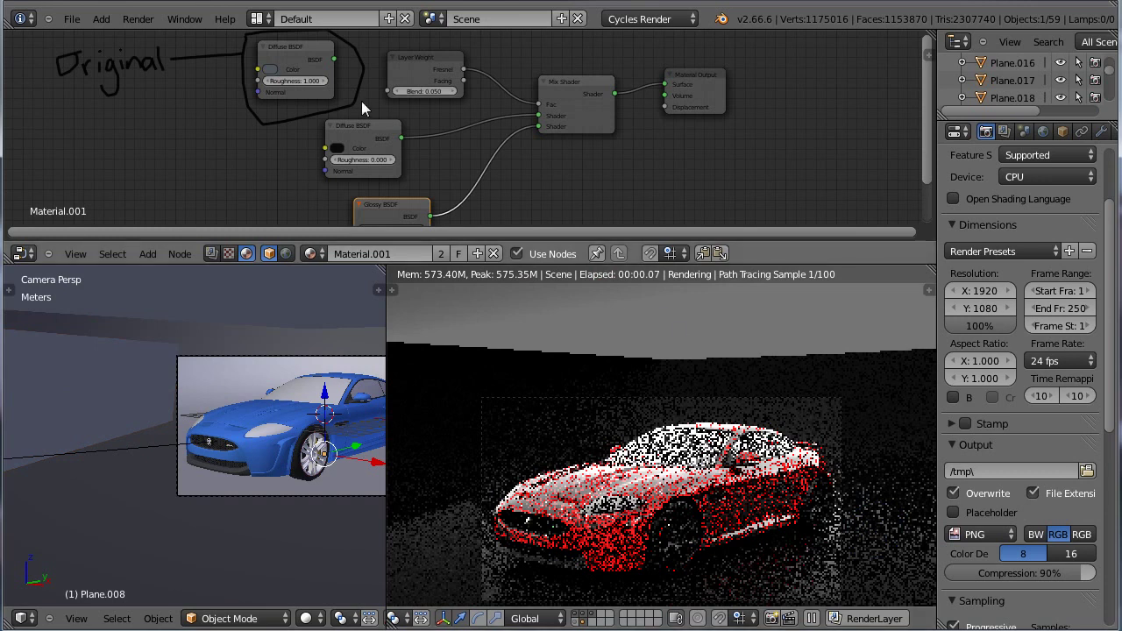
scroll(375, 110, down, 2)
middle_drag(518, 182, 513, 151)
scroll(513, 151, up, 1)
scroll(512, 151, up, 2)
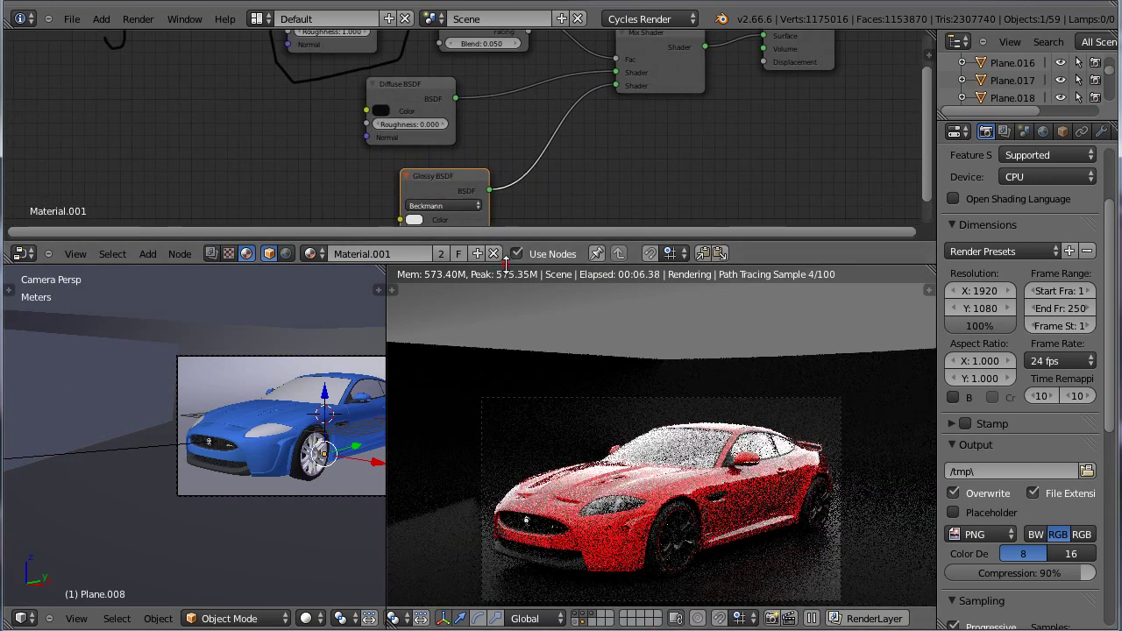
drag(501, 261, 528, 275)
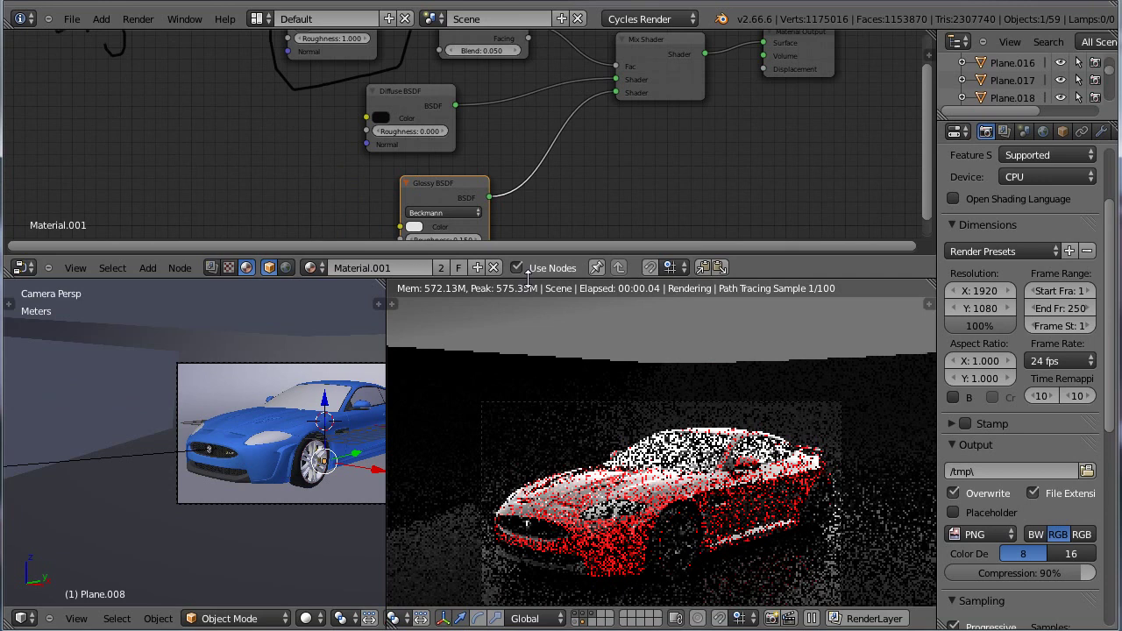
Step: Select the car body and enlarge the node editor around its car.paint material nodes
right_click(625, 565)
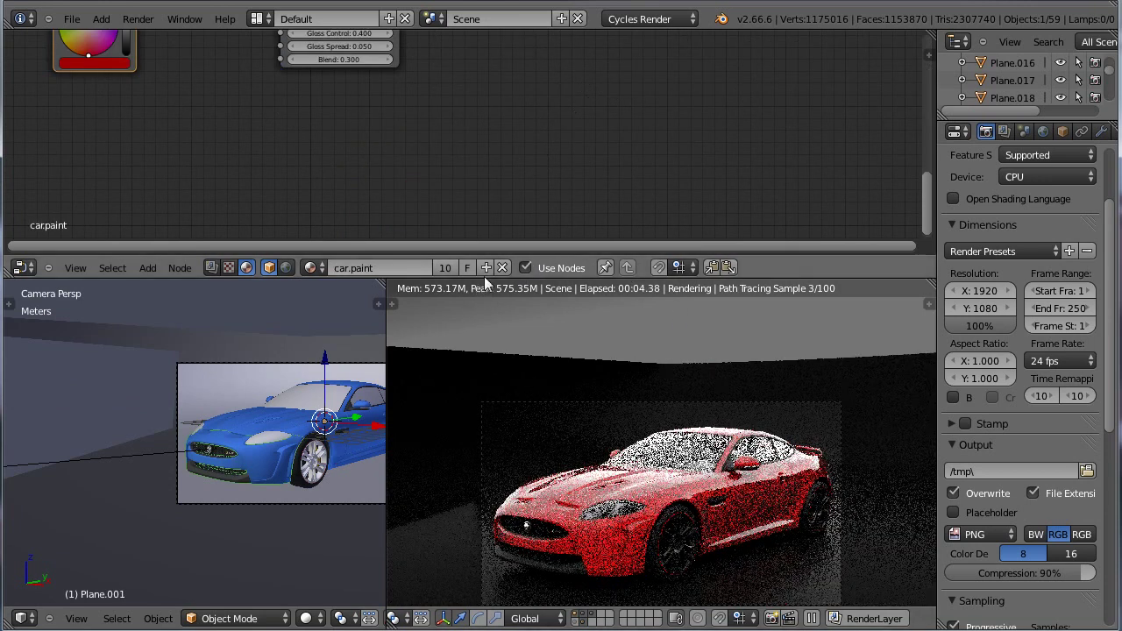
drag(484, 279, 509, 440)
middle_drag(377, 130, 469, 212)
scroll(470, 213, up, 1)
middle_drag(421, 130, 448, 153)
scroll(448, 152, up, 1)
click(441, 119)
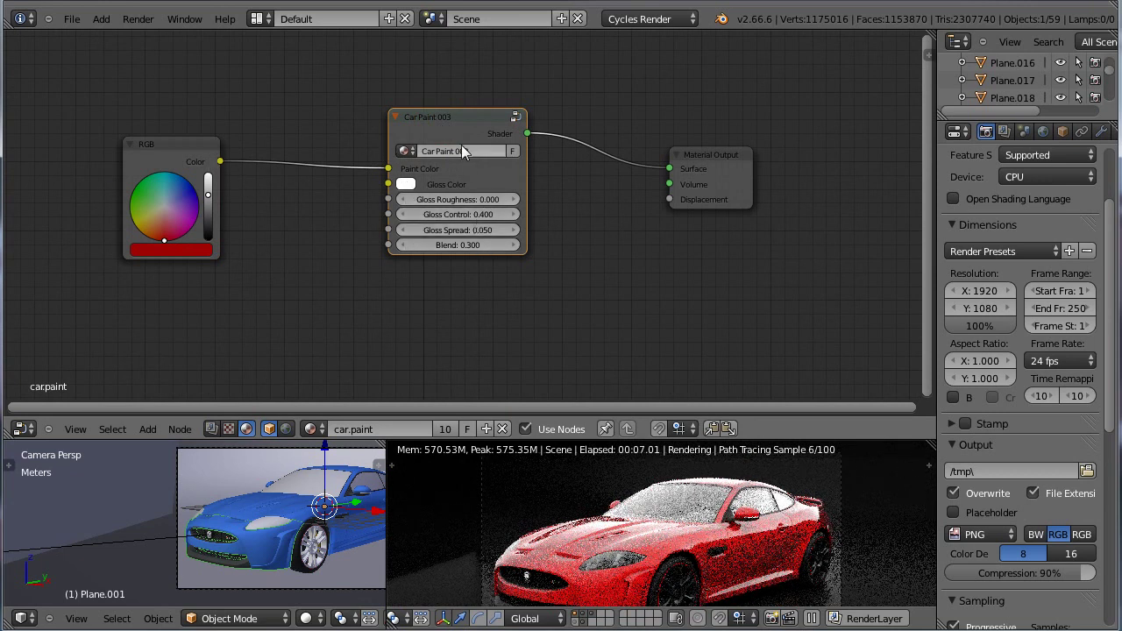
Step: Open the Car Paint 003 node group for editing and move its Group Input and Group Output nodes clear of the shader nodes
click(450, 112)
key(Tab)
key(Home)
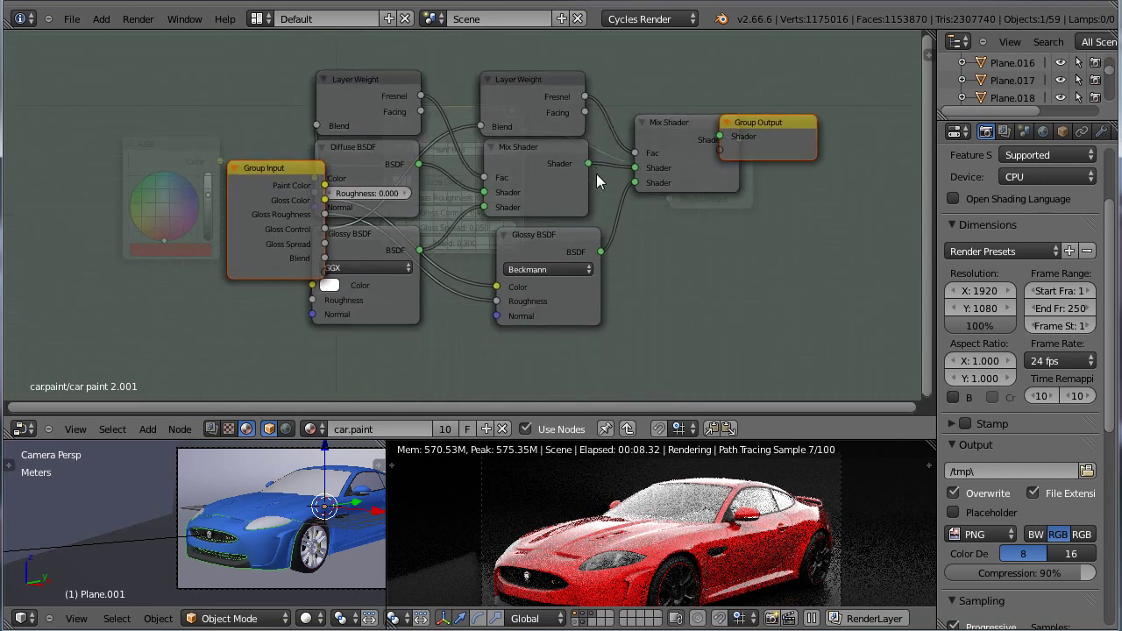
drag(281, 167, 161, 171)
drag(749, 130, 863, 130)
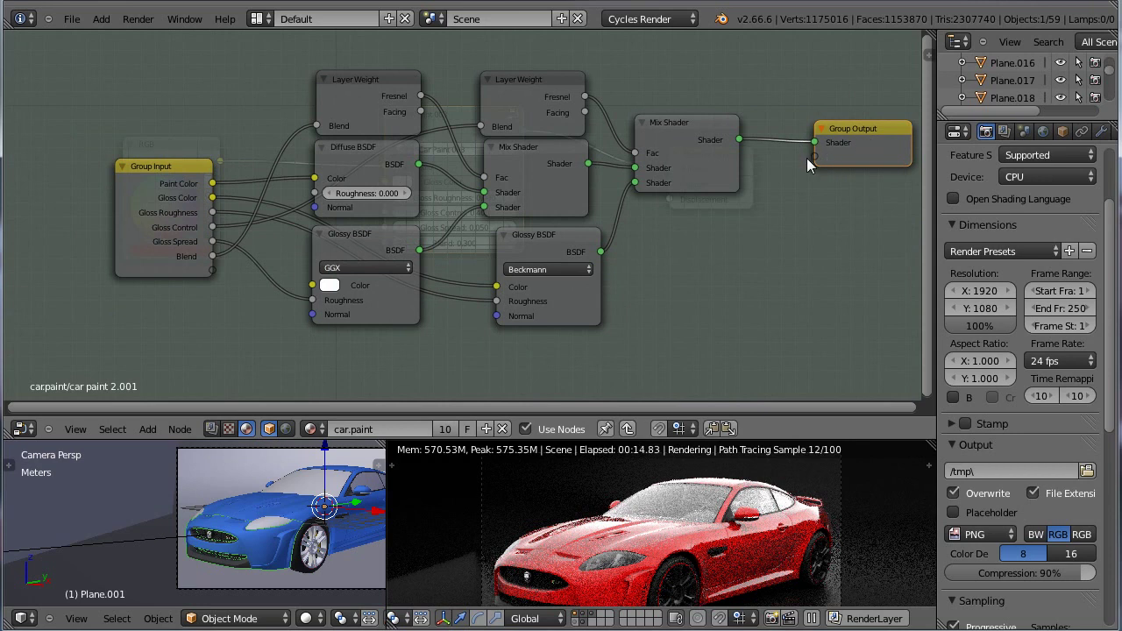
Step: Shift the GGX Glossy BSDF slightly inside the car paint group and leave the group
scroll(383, 122, up, 1)
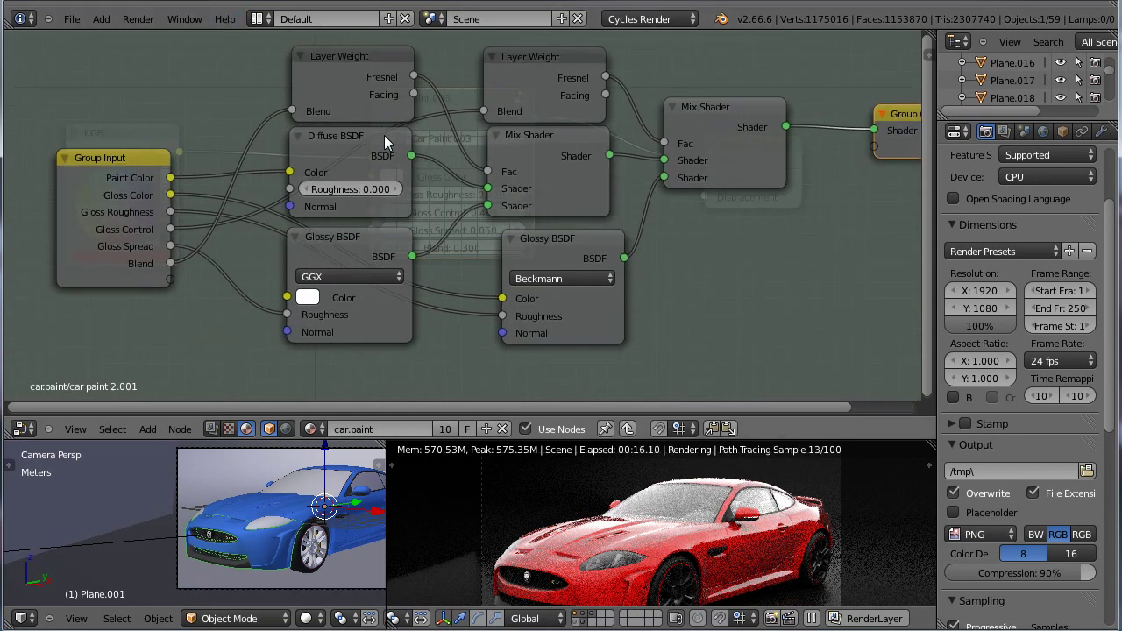
click(382, 238)
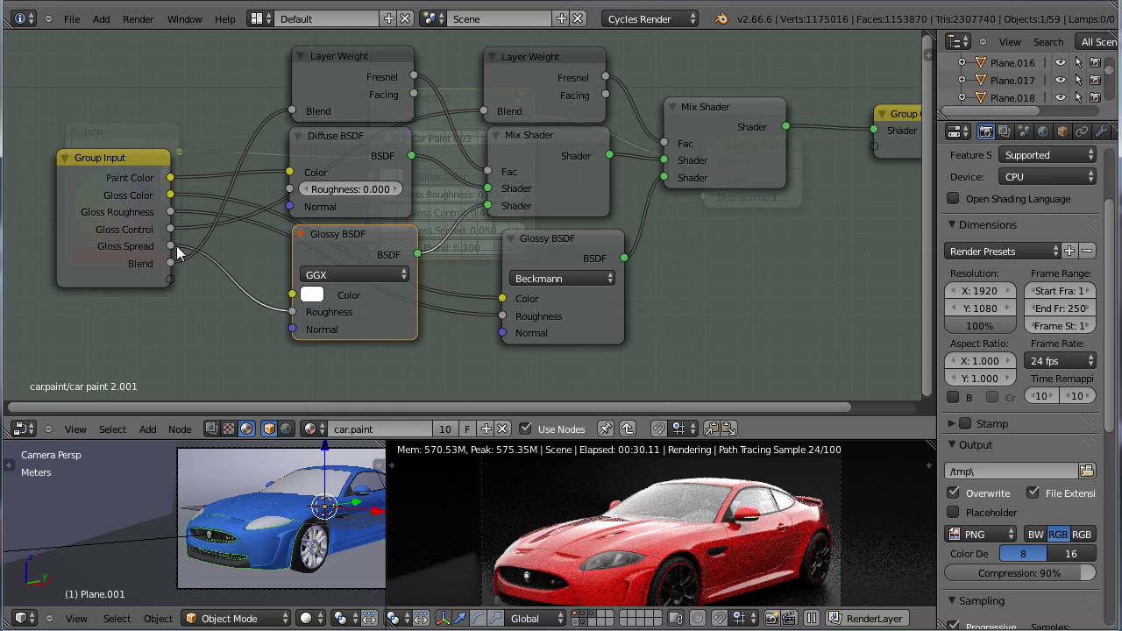
key(Tab)
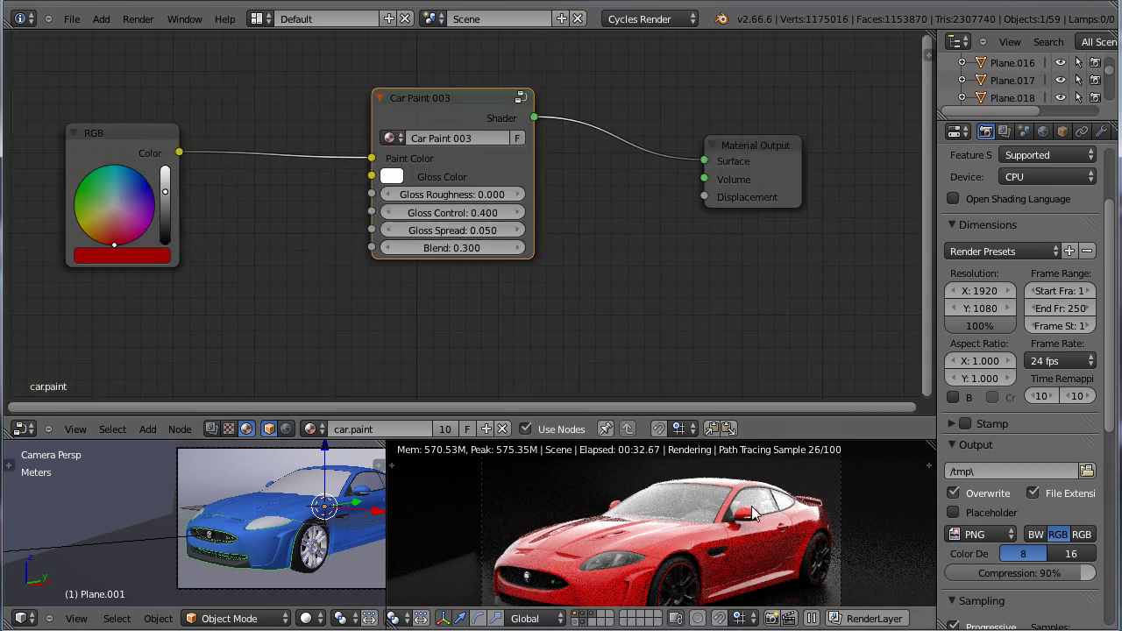
Step: Set the Car Paint 003 group's Gloss Spread to 0.2 and compare its effect on a render close-up of the car door
scroll(751, 518, up, 3)
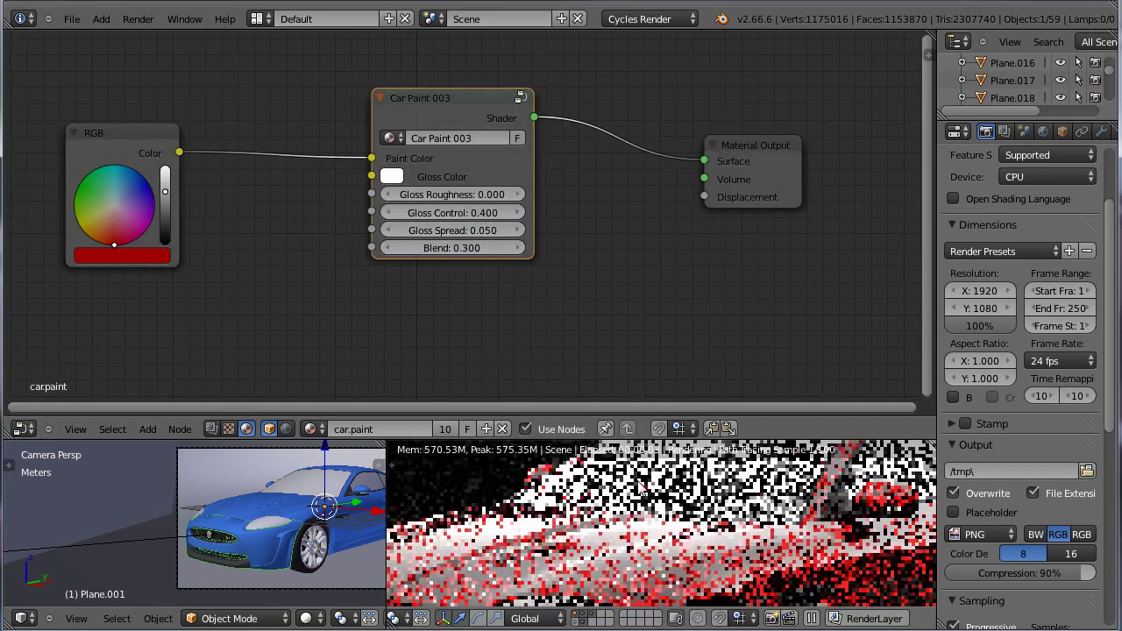
scroll(636, 480, up, 2)
scroll(565, 488, up, 2)
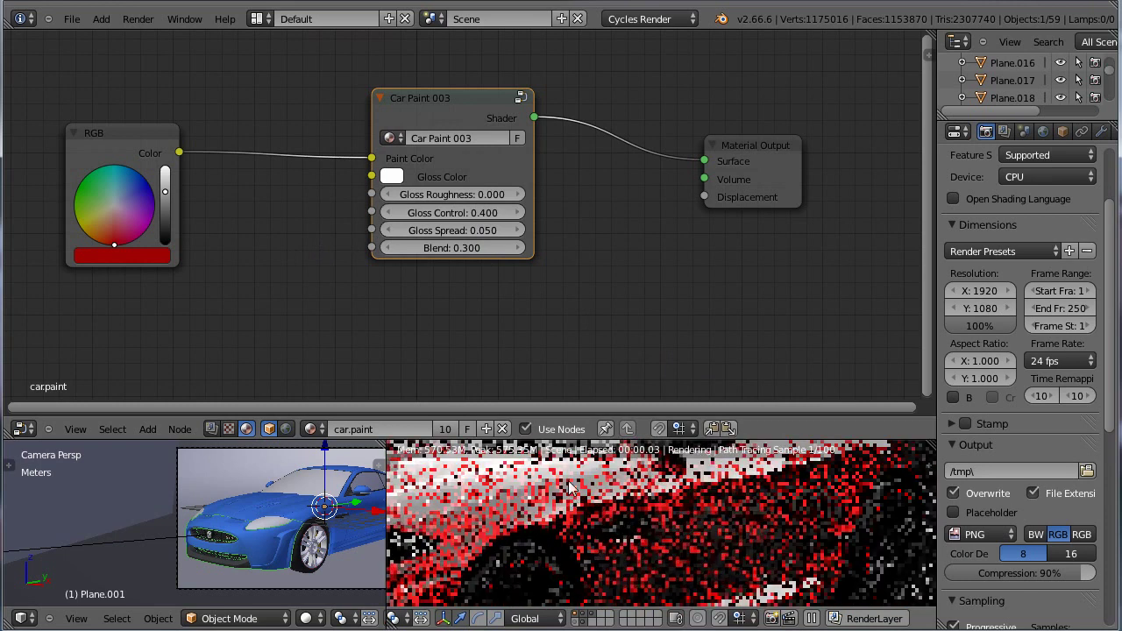
scroll(623, 523, up, 2)
scroll(616, 603, up, 2)
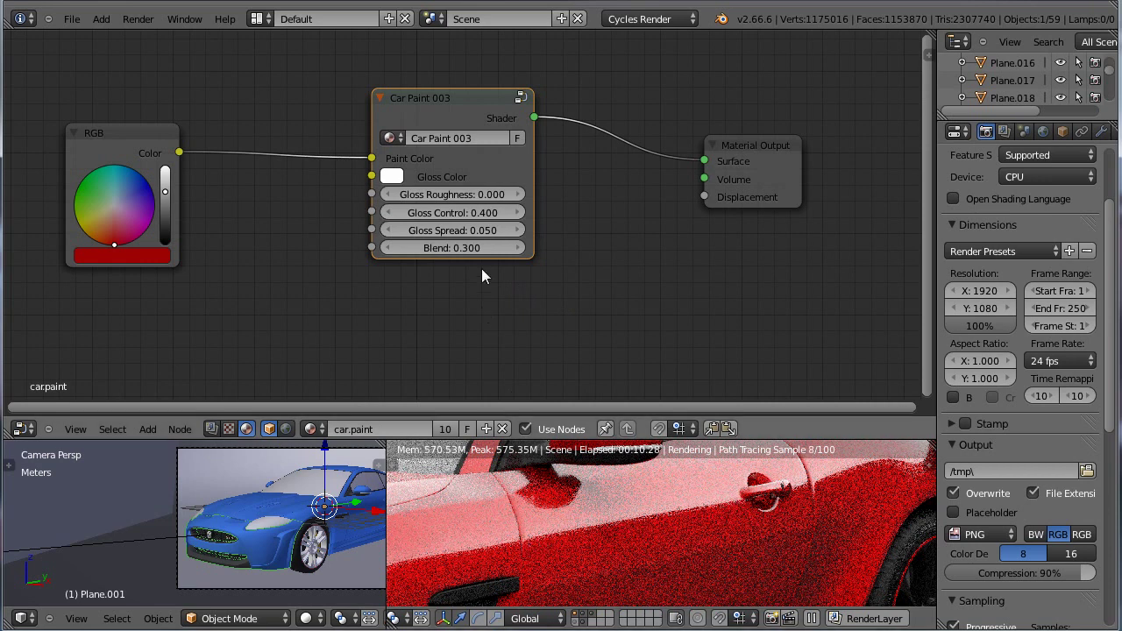
click(458, 230)
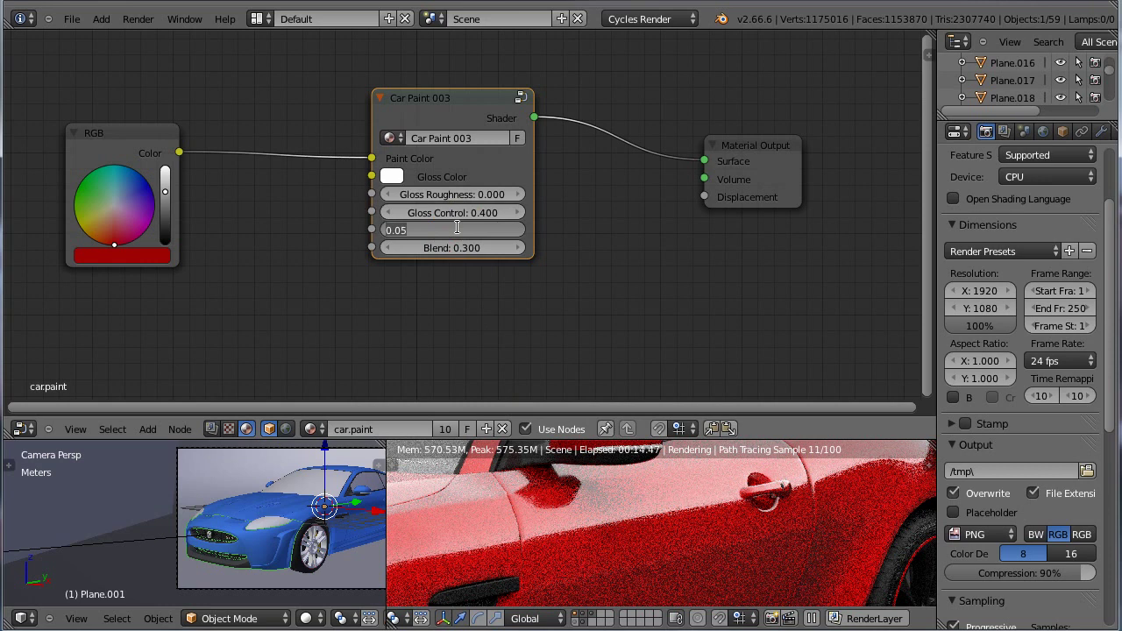
key(Return)
click(452, 230)
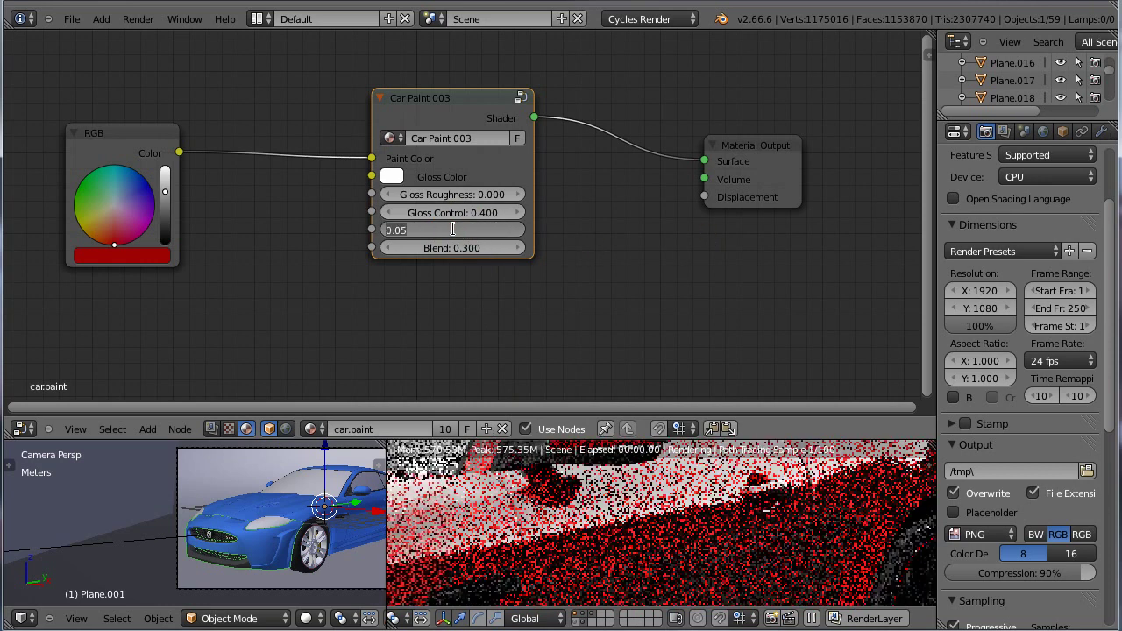
text(2)
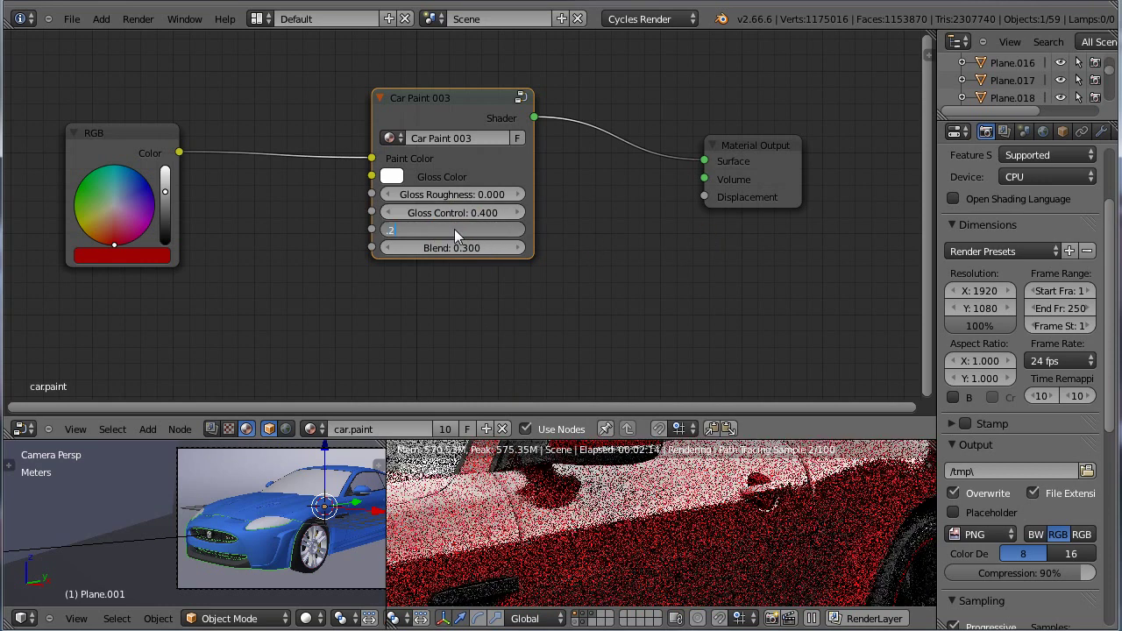
key(Return)
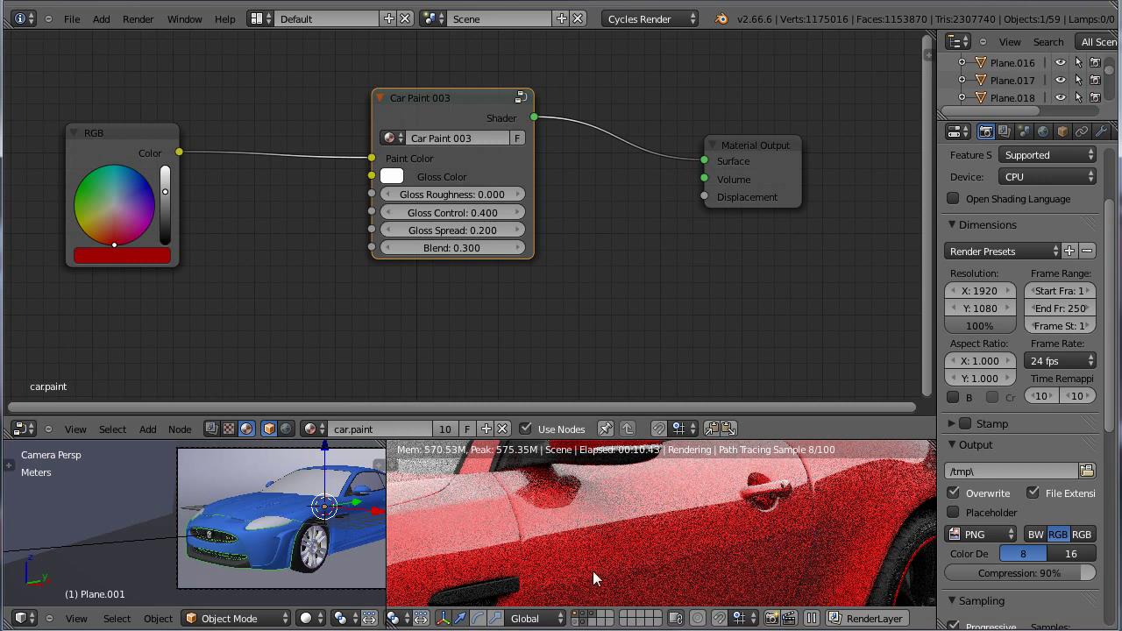
Step: Reduce the car paint group's Gloss Spread to 0.1
click(467, 229)
key(BackSpace)
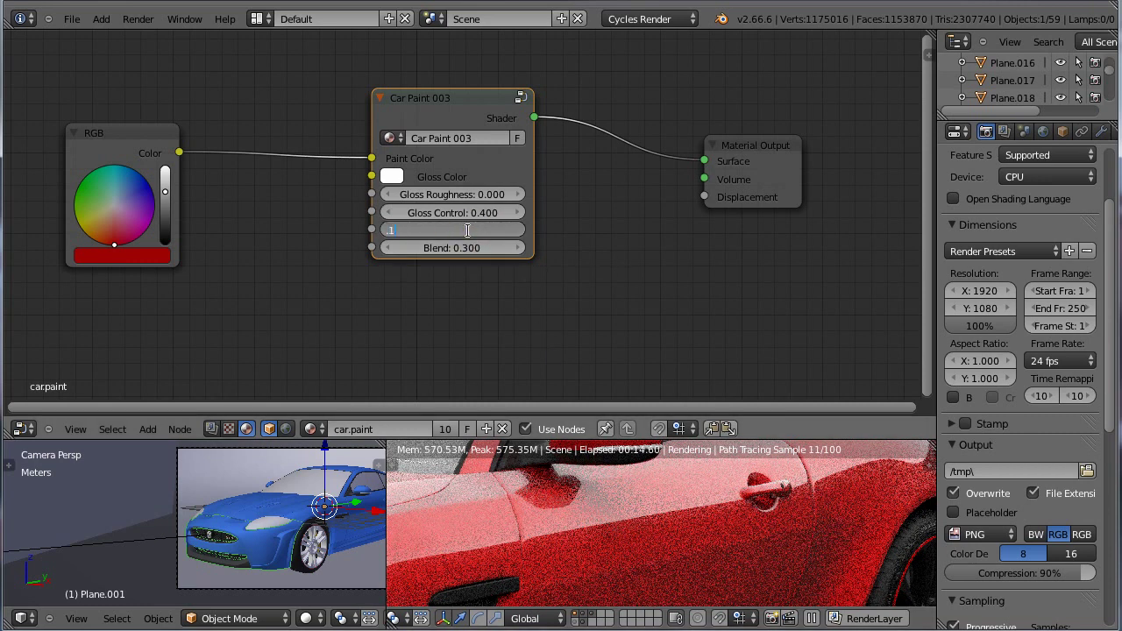
key(Return)
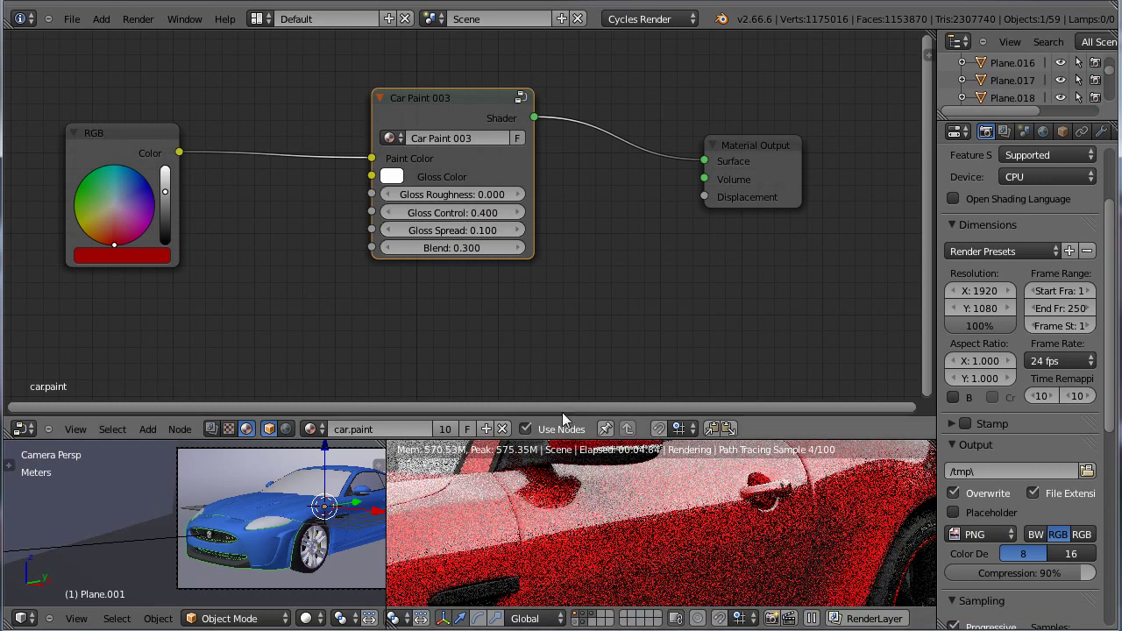
Step: Set the car paint group's Gloss Spread to 0.05
click(440, 229)
text(0.1)
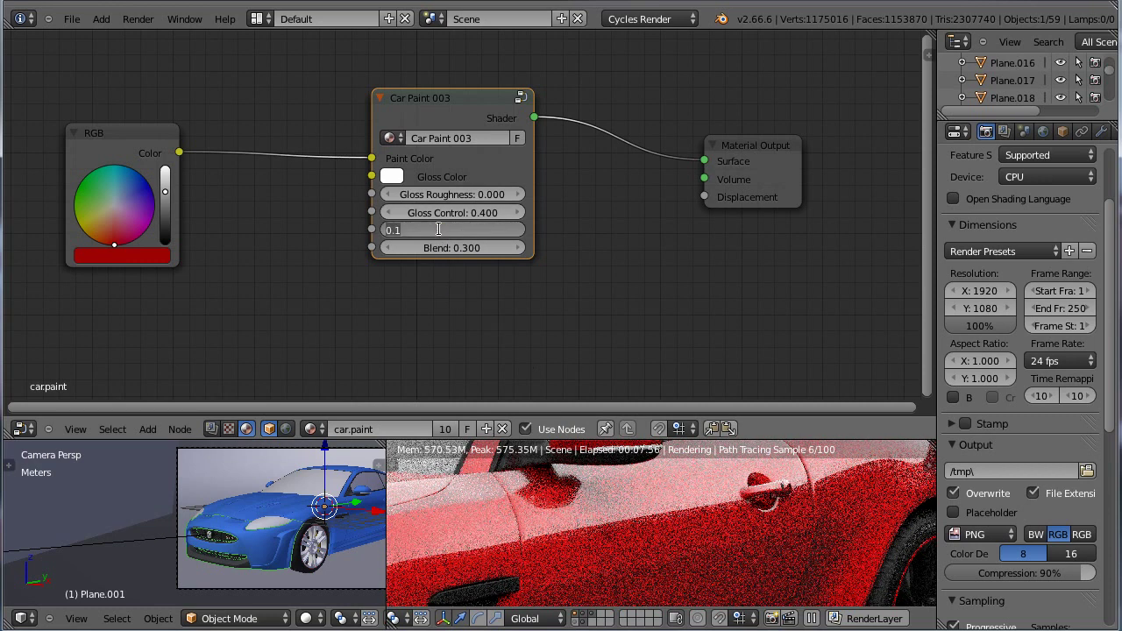
key(BackSpace)
key(BackSpace)
key(BackSpace)
text(.05)
key(Return)
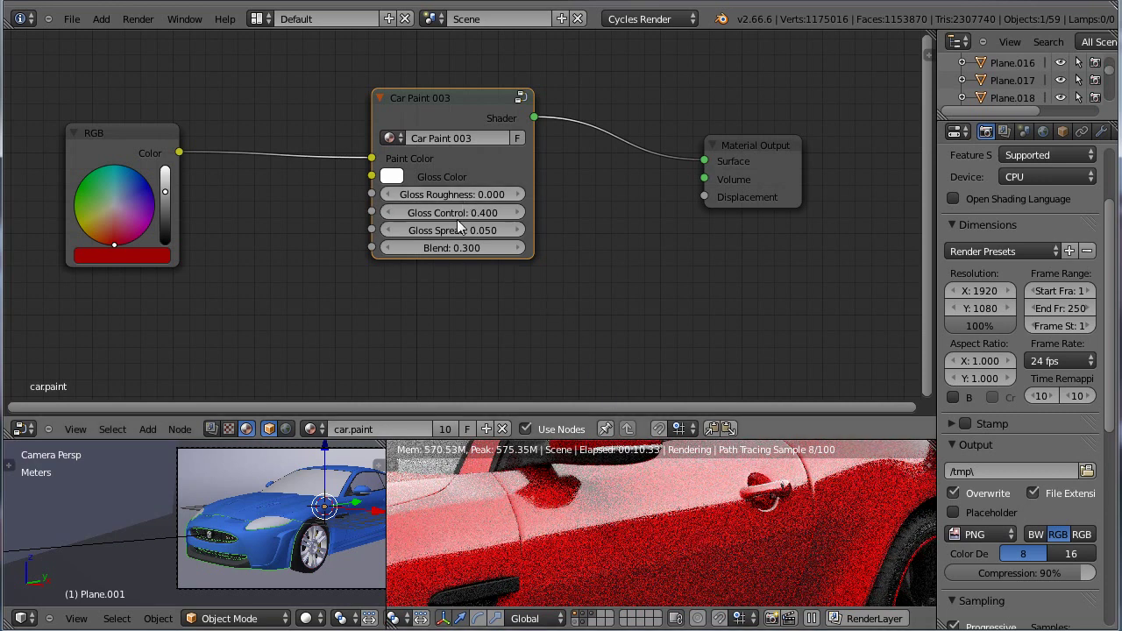
Step: Open the Car Paint 003 group and slightly reposition the GGX Glossy BSDF, the first Mix Shader and the Beckmann Glossy BSDF
key(Tab)
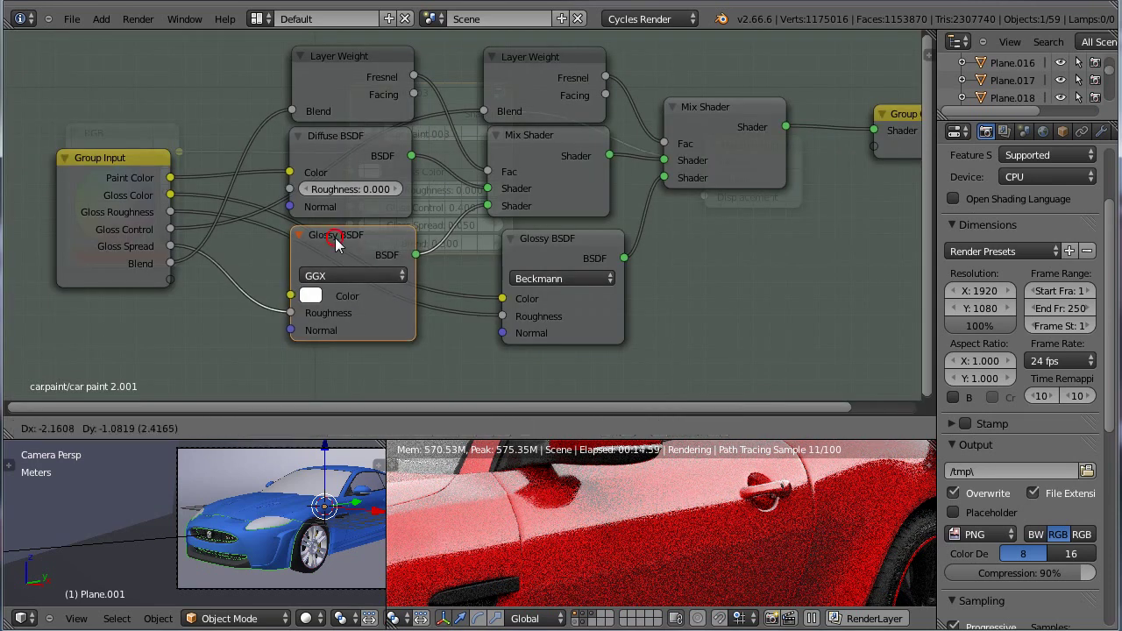
drag(344, 234, 337, 236)
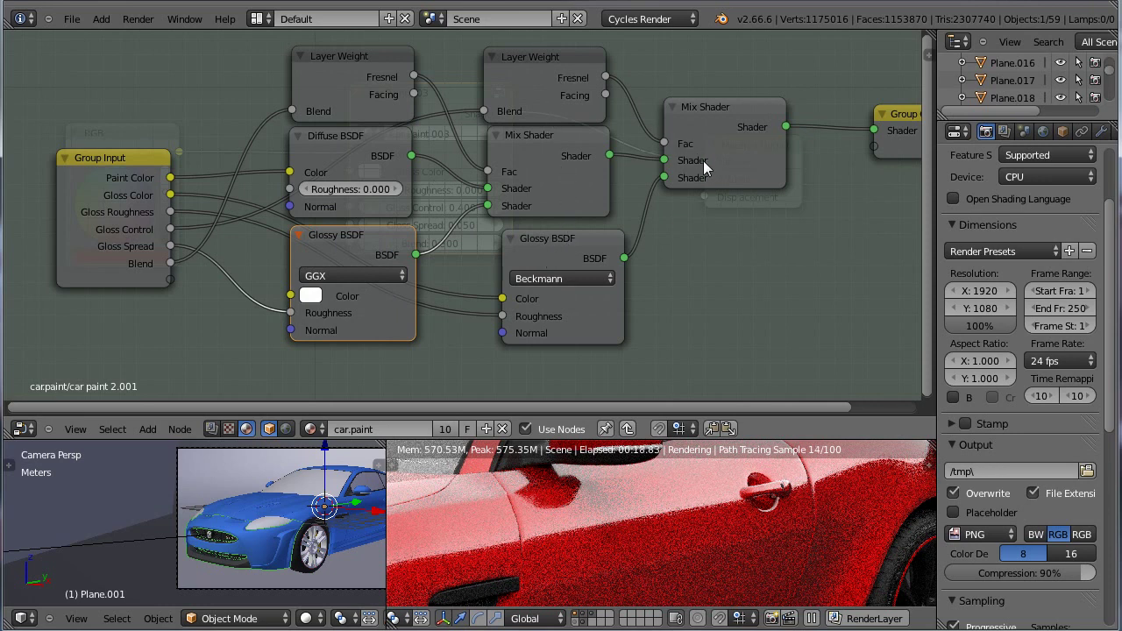
drag(524, 169, 524, 176)
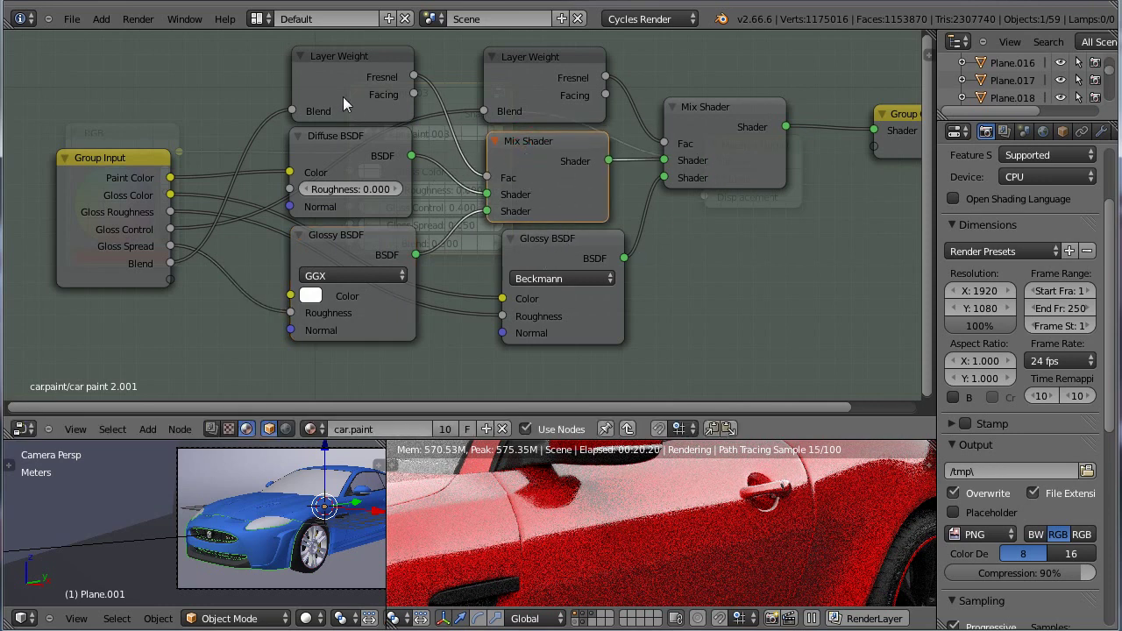
drag(545, 248, 543, 242)
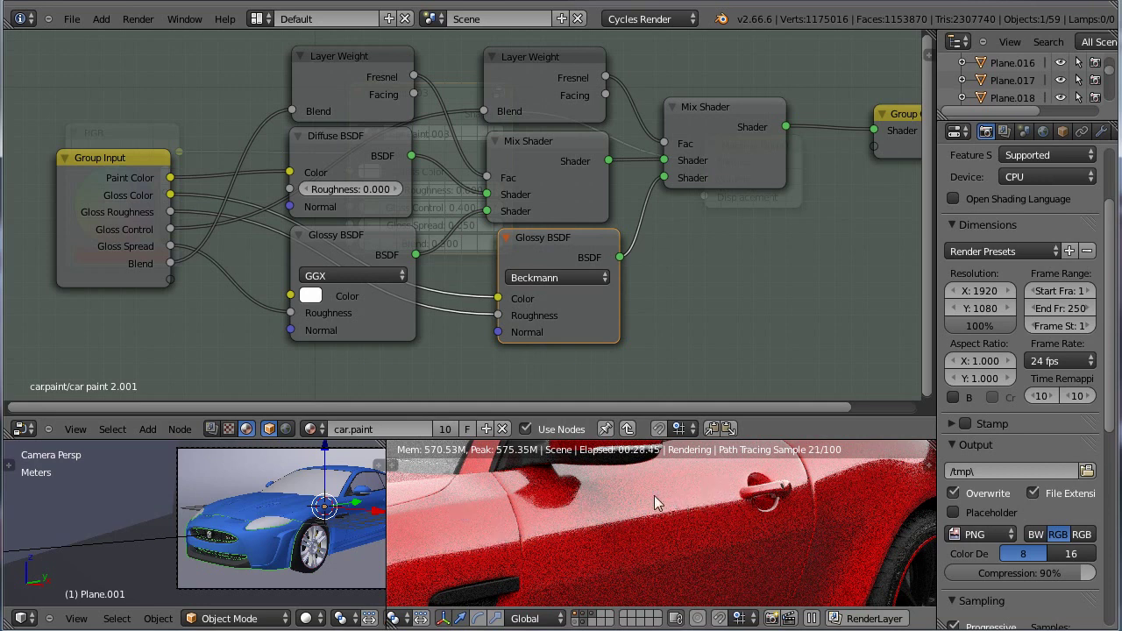
Step: Bring the whole car back into the rendered preview and leave the car paint group for the car.paint material's main nodes
scroll(618, 495, down, 2)
scroll(584, 526, down, 2)
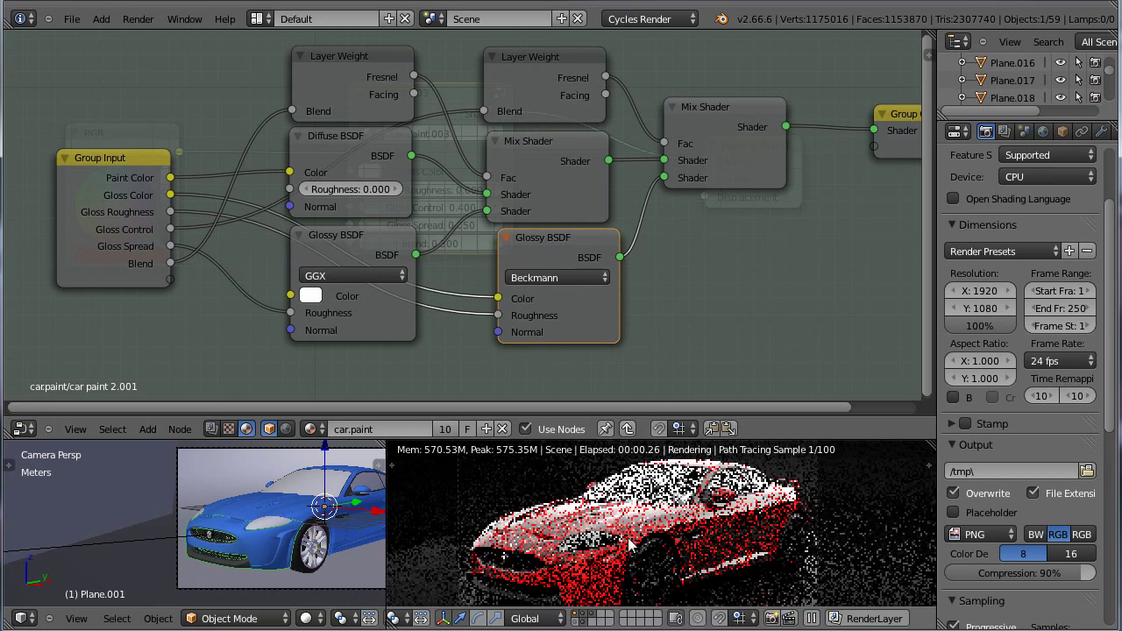
key(Tab)
key(Tab)
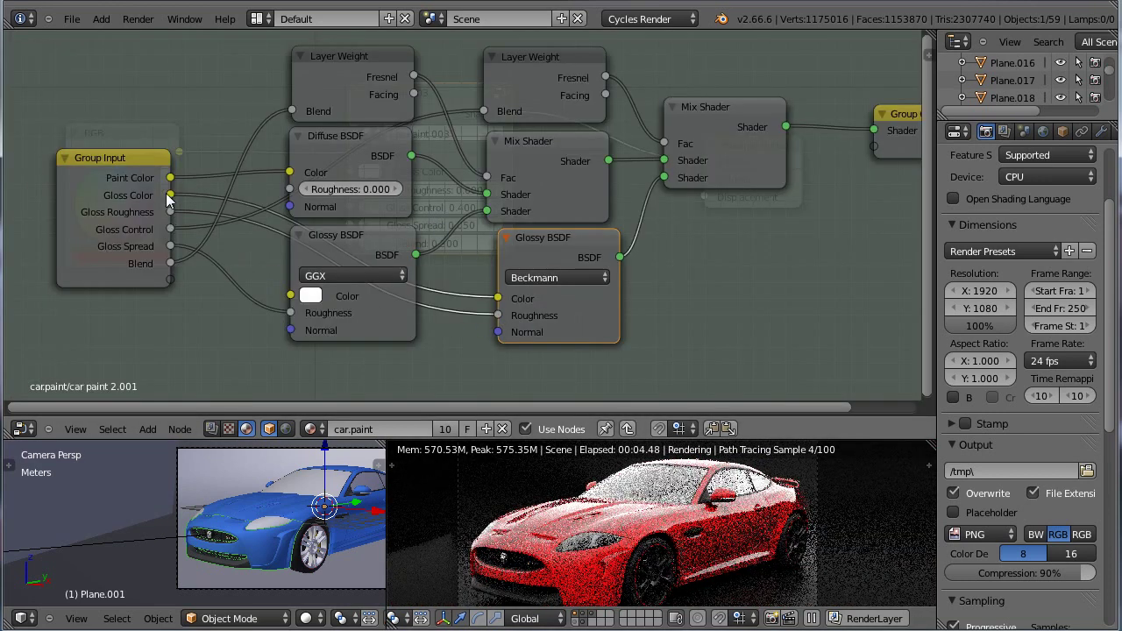
key(Tab)
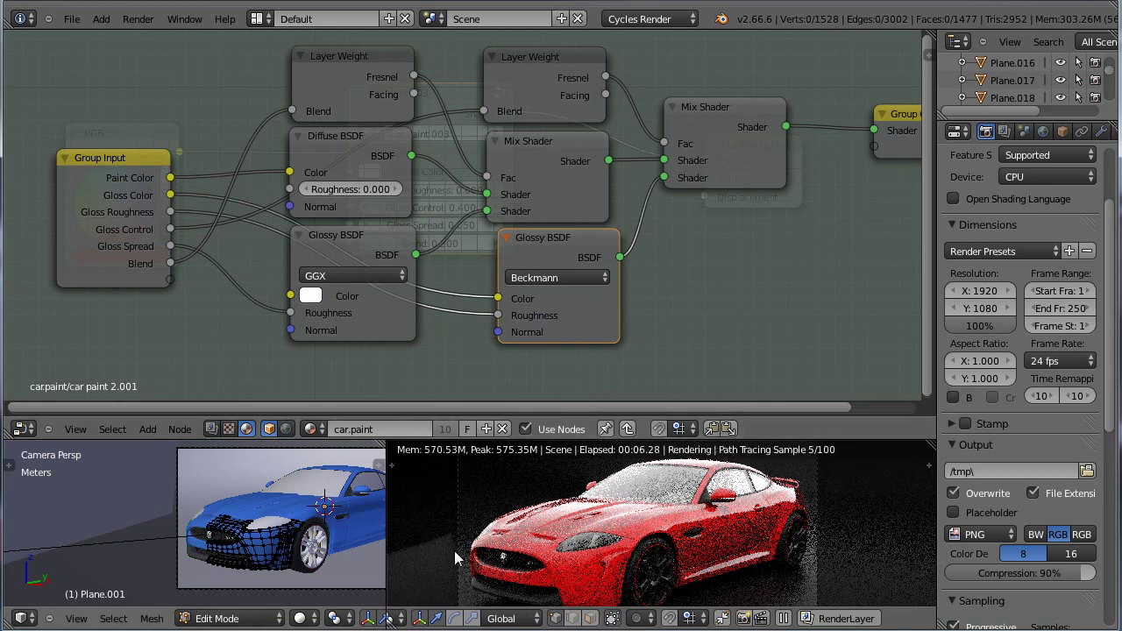
key(Tab)
key(Tab)
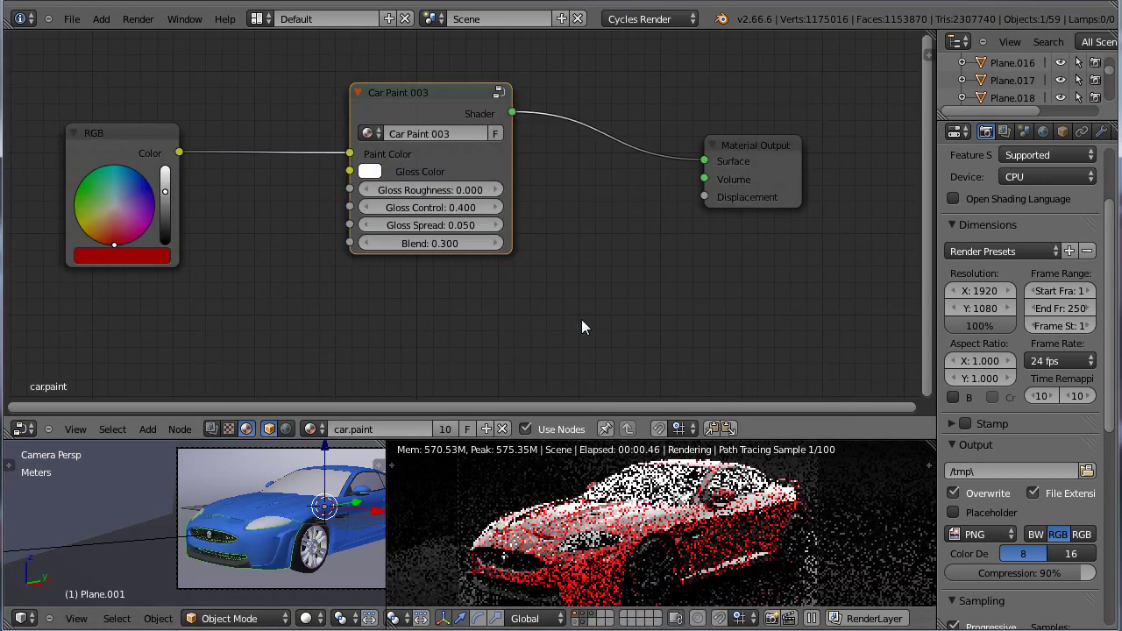
Step: Try tinting the car paint group's Gloss Color light blue and a deep saturated blue
click(369, 171)
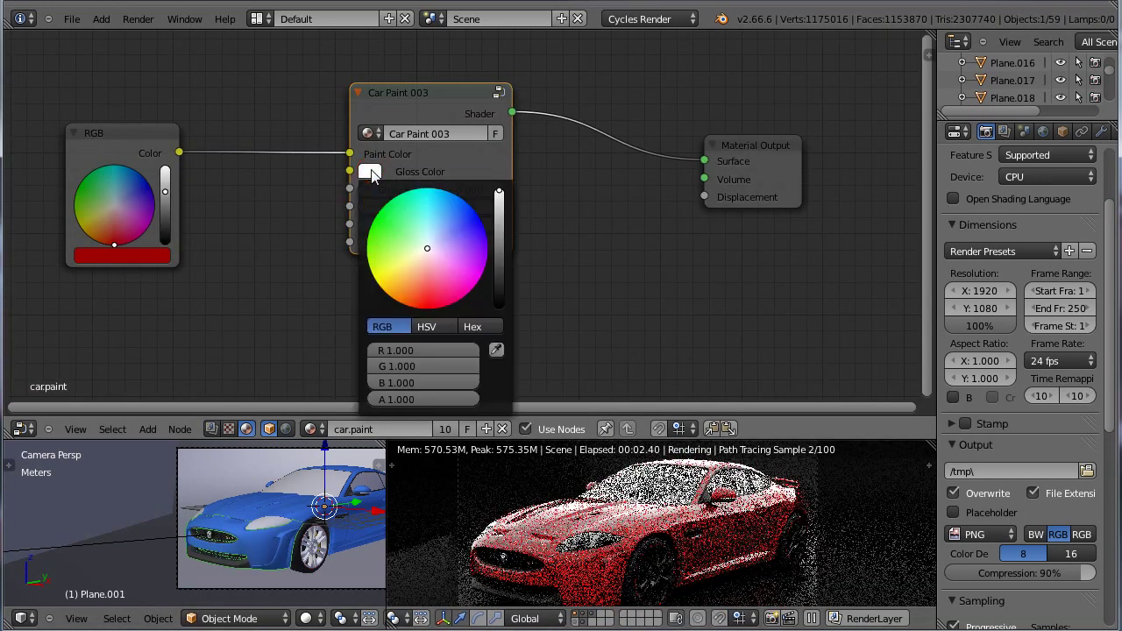
click(448, 219)
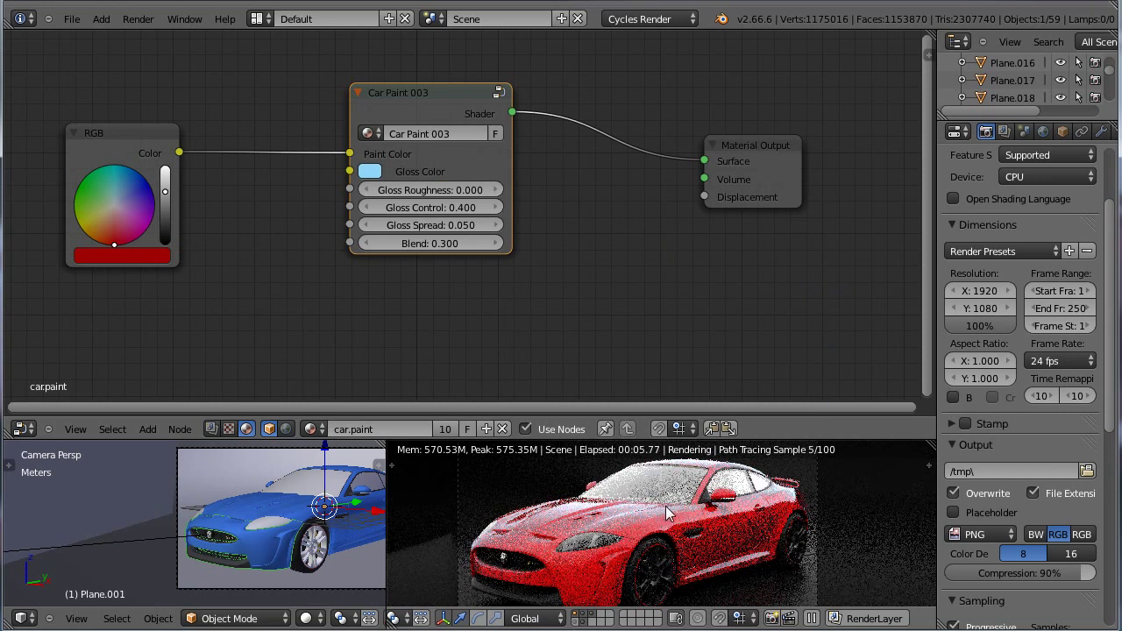
click(373, 173)
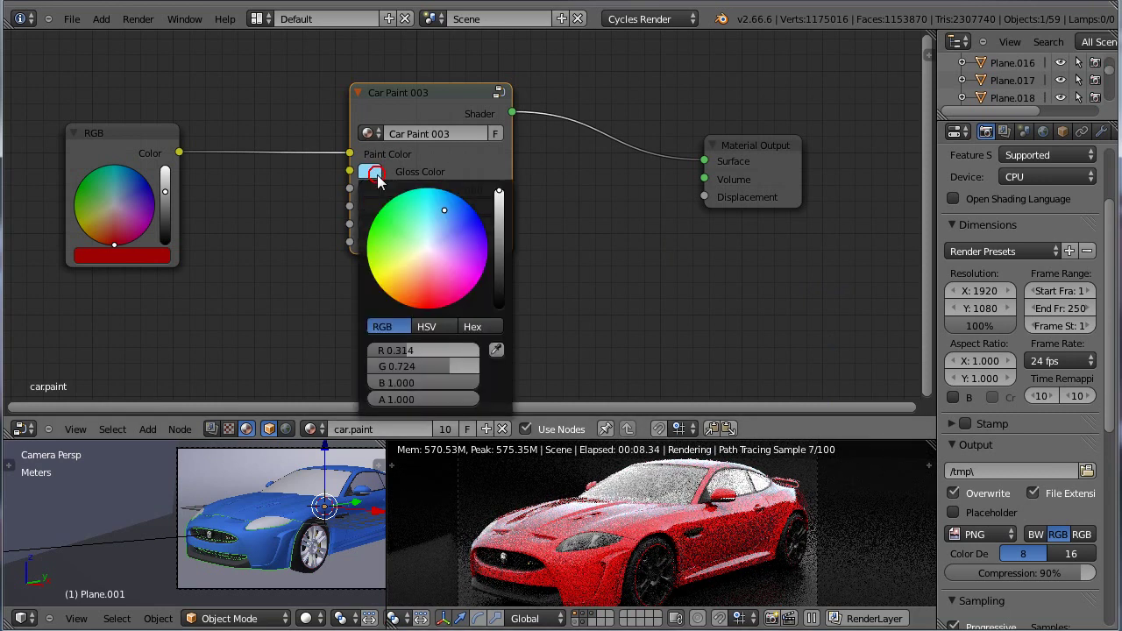
drag(444, 210, 481, 221)
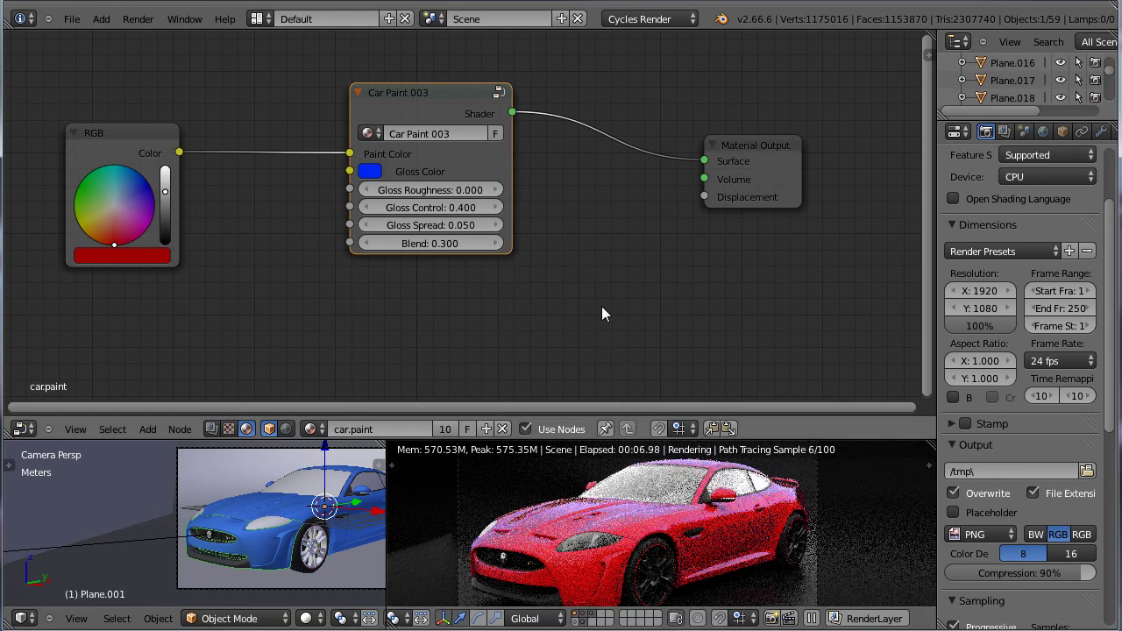
Step: Restore the car paint group's Gloss Color to white by raising its green and red values
click(371, 173)
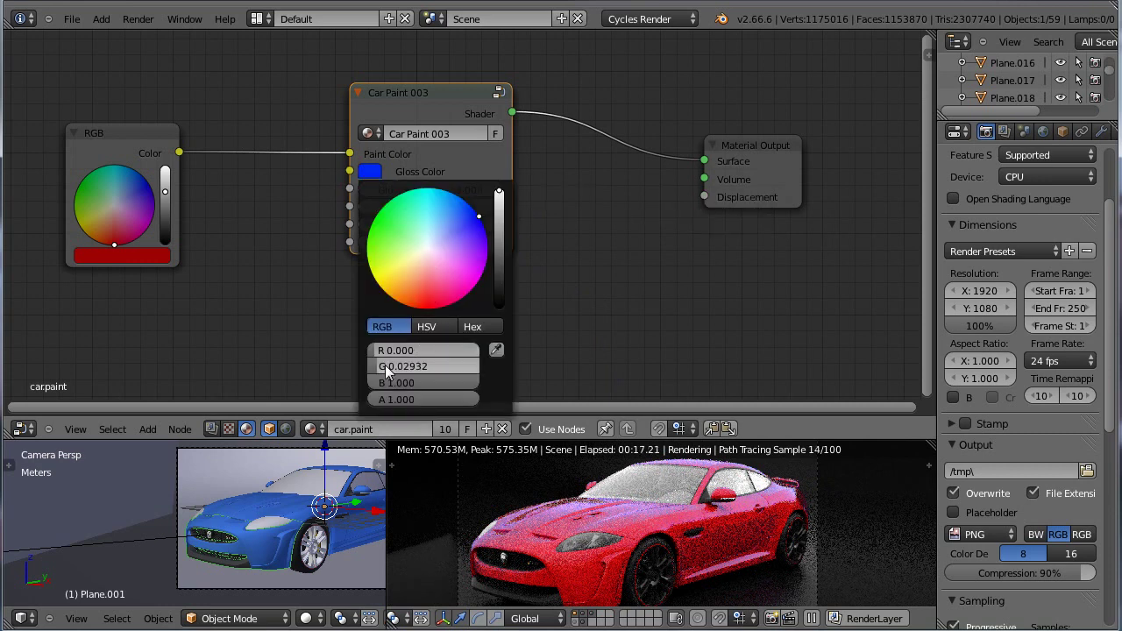
drag(384, 366, 455, 351)
drag(385, 366, 458, 370)
drag(377, 353, 480, 350)
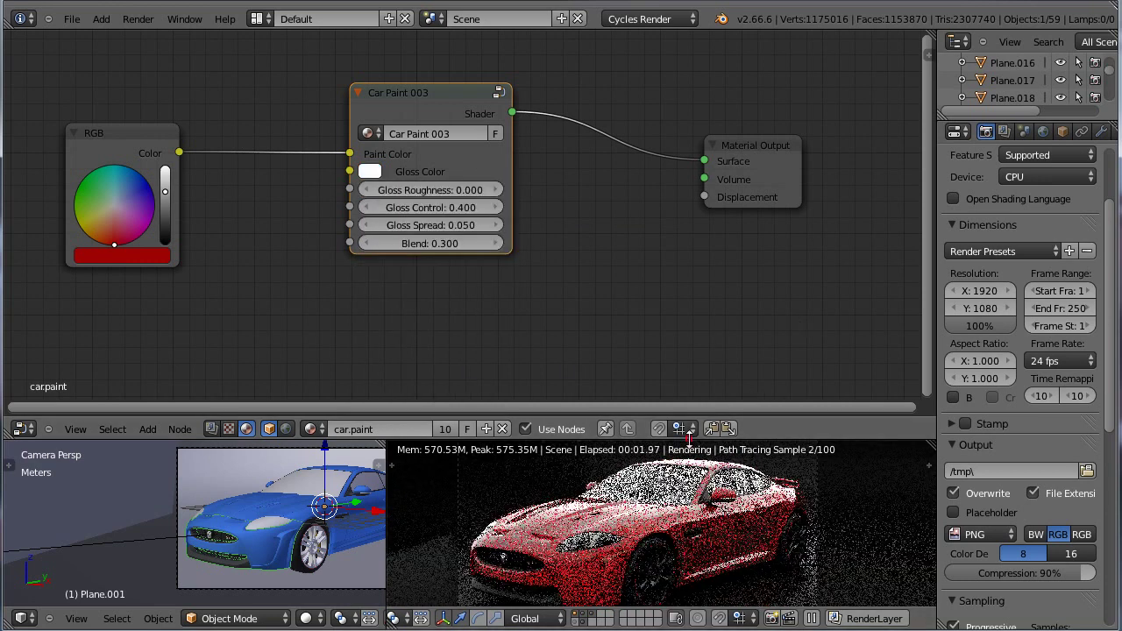
Step: Reopen the Car Paint 003 group, align the Beckmann Glossy BSDF beneath the first Mix Shader, and leave the group
drag(691, 439, 395, 231)
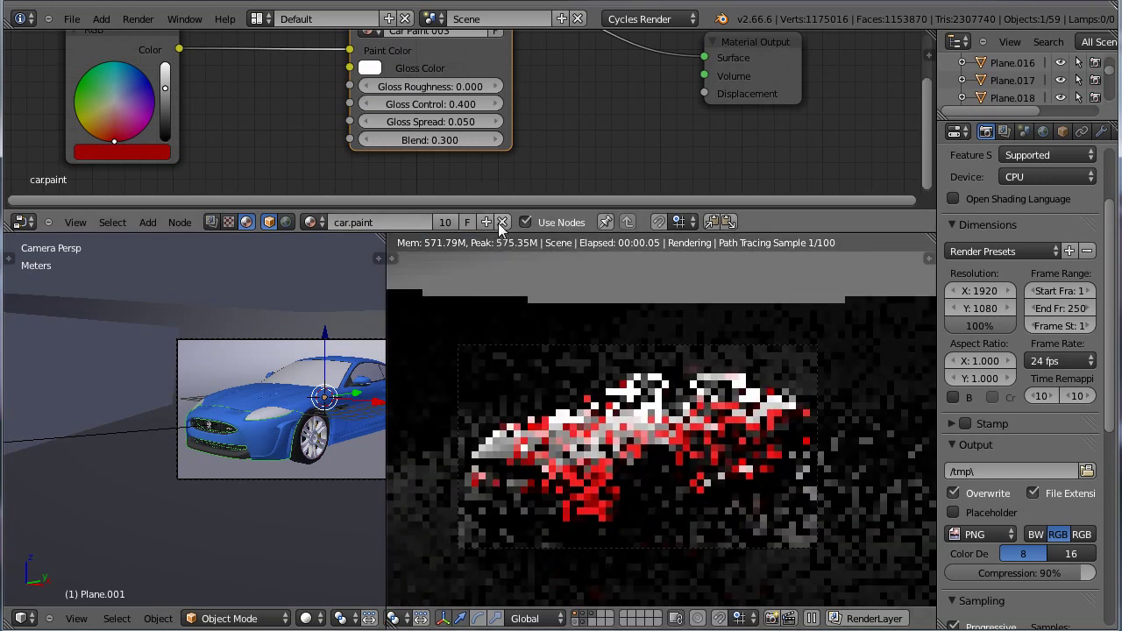
mouse_move(496, 212)
mouse_down()
mouse_move(500, 416)
mouse_move(501, 395)
mouse_up()
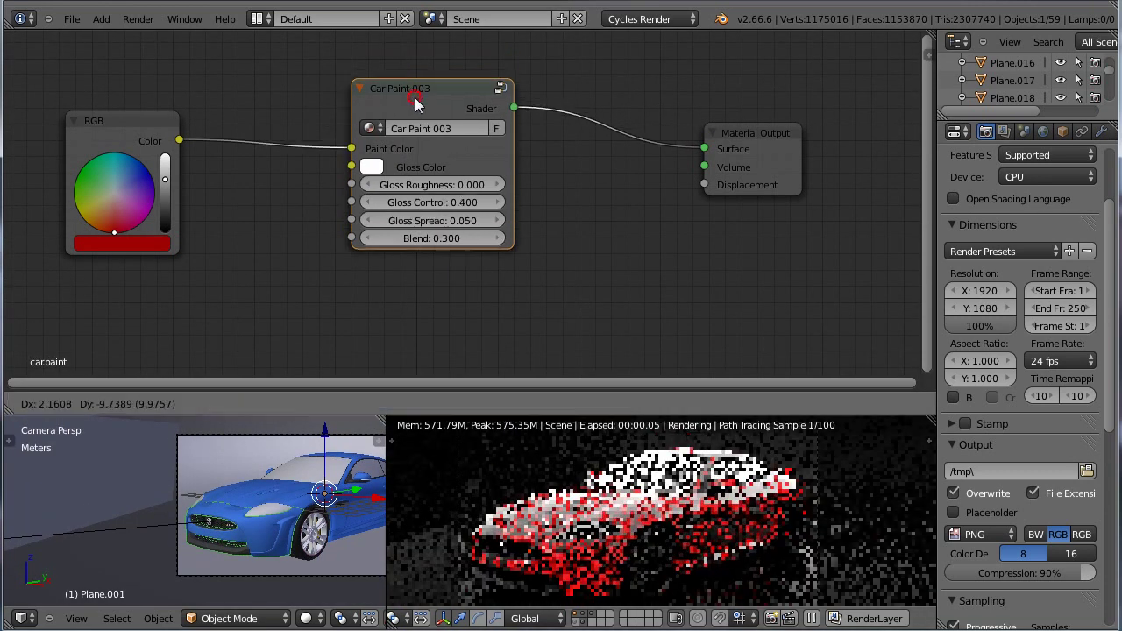
key(Tab)
scroll(593, 186, down, 2)
middle_drag(637, 188, 612, 222)
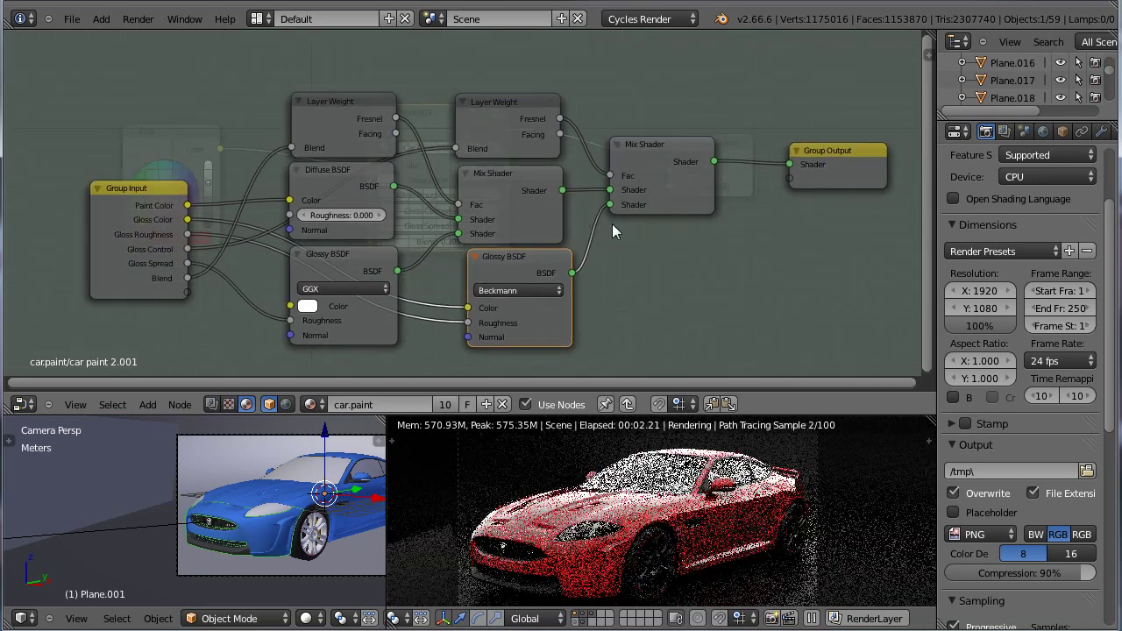
drag(509, 260, 499, 263)
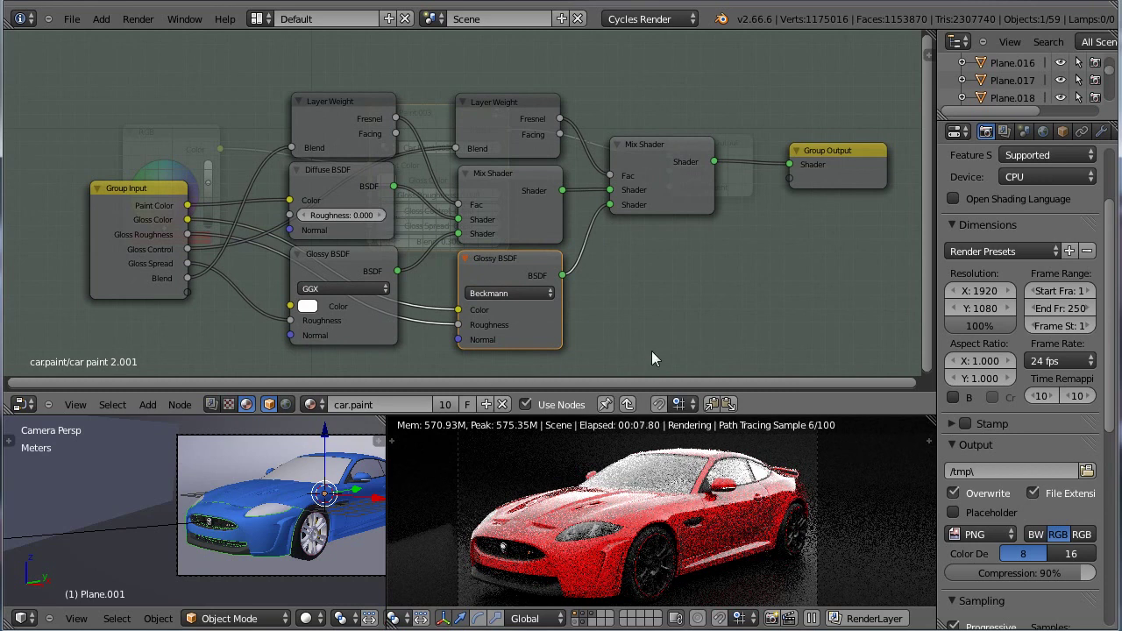
key(Tab)
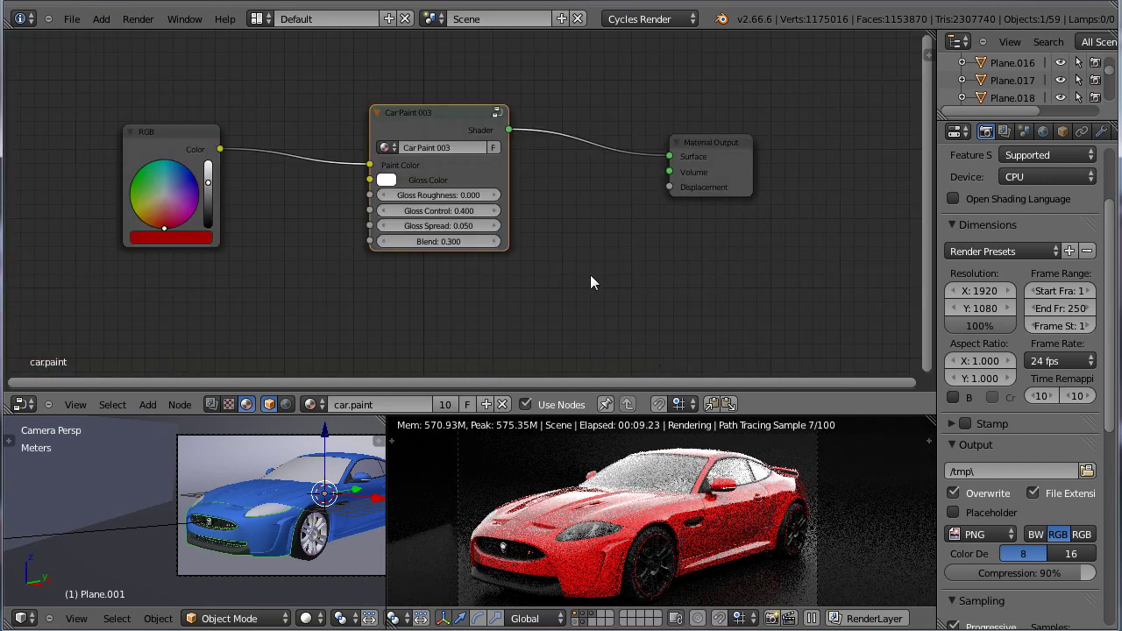
Step: Enlarge the 3D views, centre the whole car in the rendered preview and pause the preview render
drag(677, 415, 684, 205)
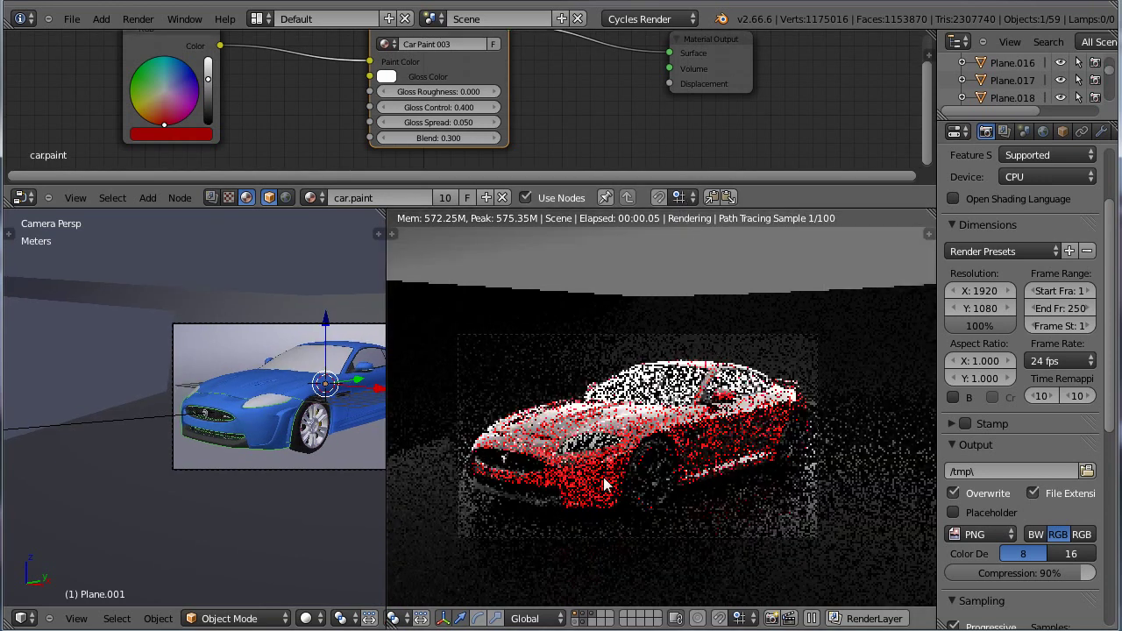
shift+middle_drag(638, 416, 674, 402)
shift+middle_drag(773, 359, 737, 388)
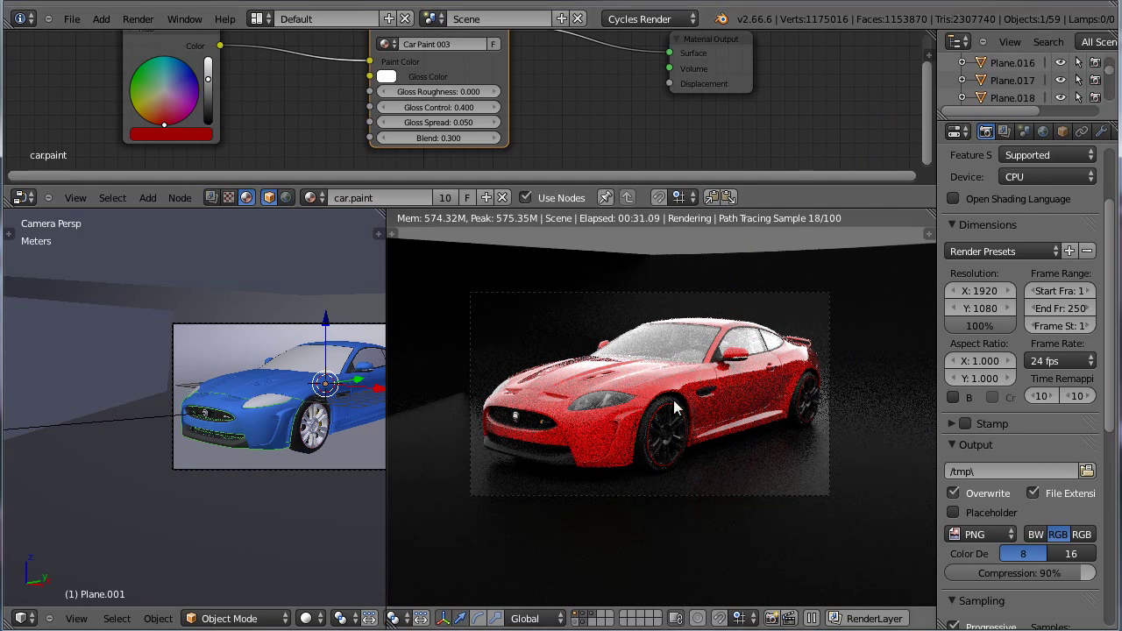
click(812, 620)
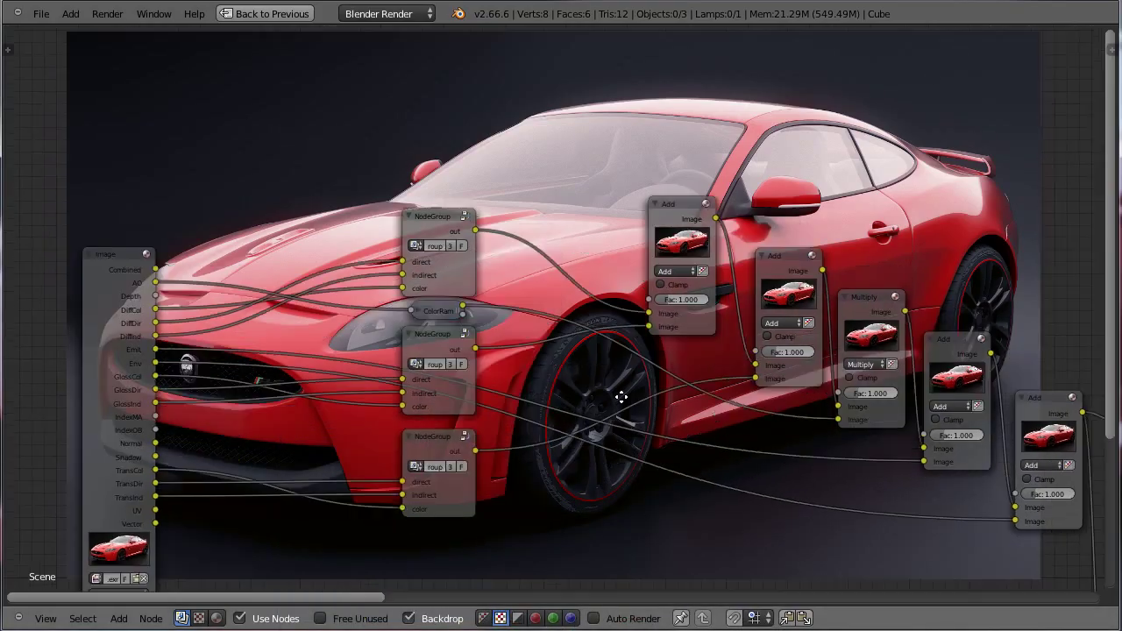
Step: Examine the compositing node tree laid over the finished car render, from the image's render passes to the colour balance nodes
middle_drag(621, 397, 655, 121)
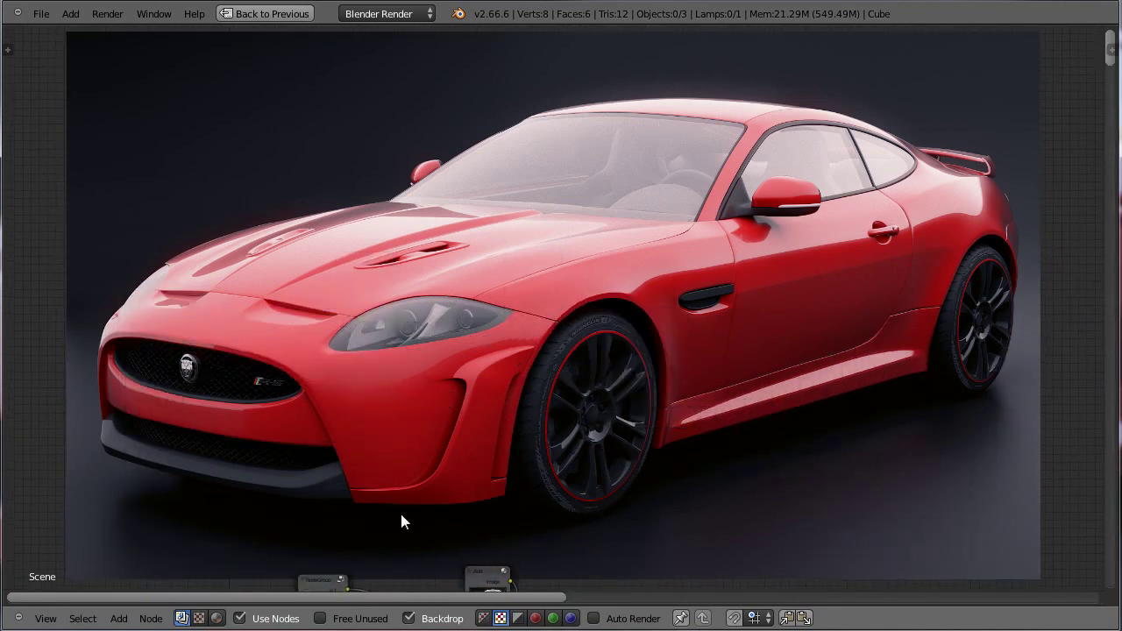
middle_drag(640, 493, 871, 523)
scroll(604, 372, down, 1)
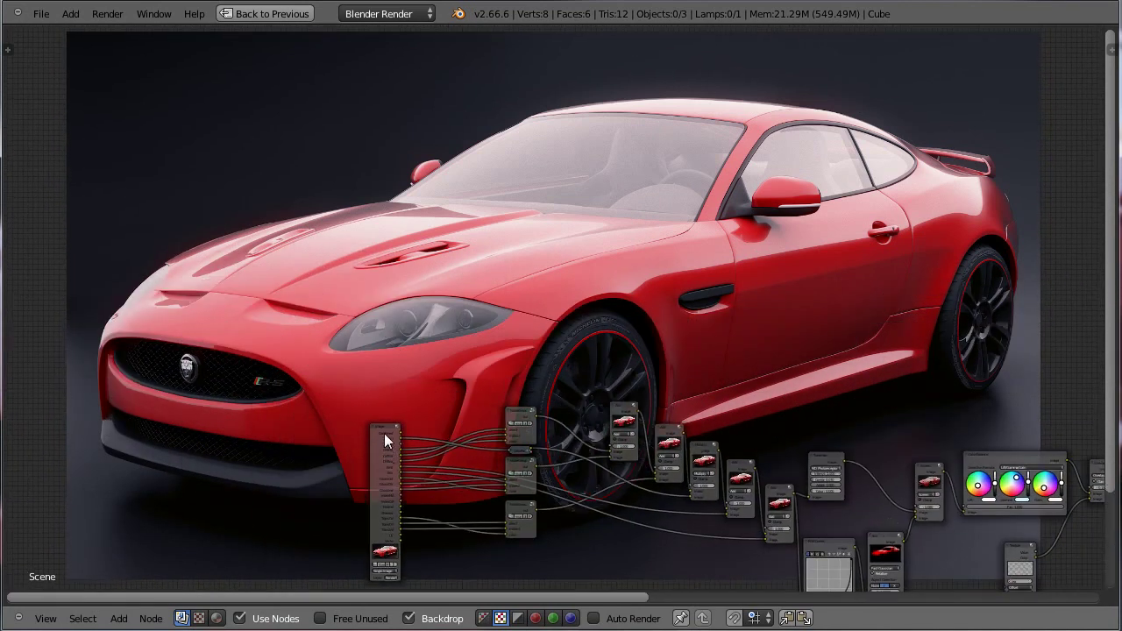
Step: Compare the raw render with the graded result by previewing the Image node and the final RGB Curves node in the backdrop
middle_drag(385, 428, 433, 511)
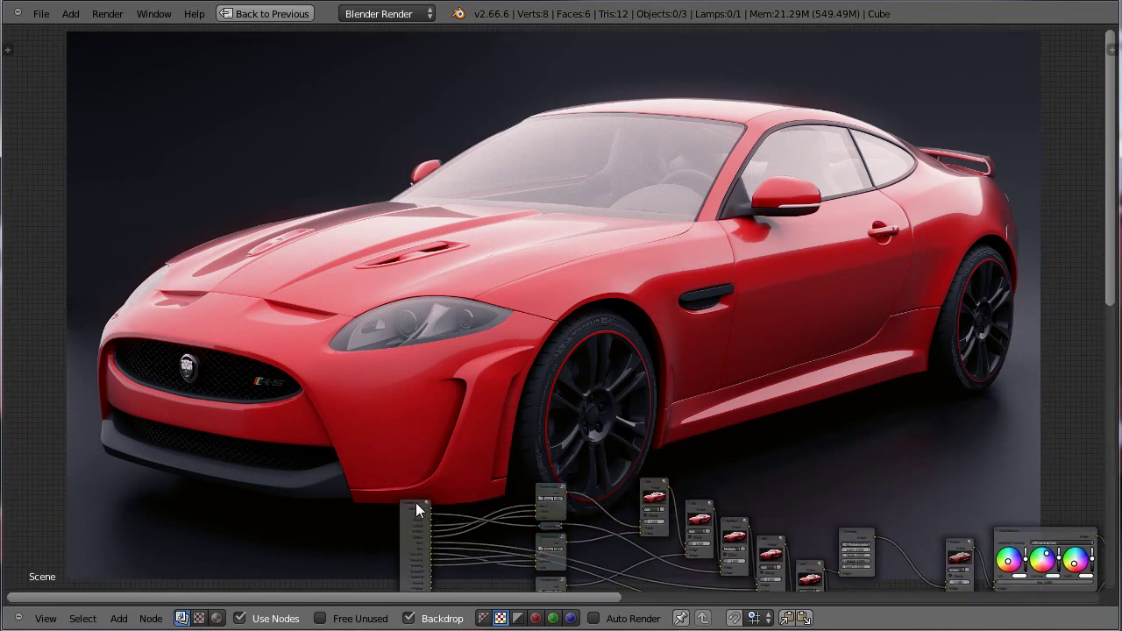
click(412, 507)
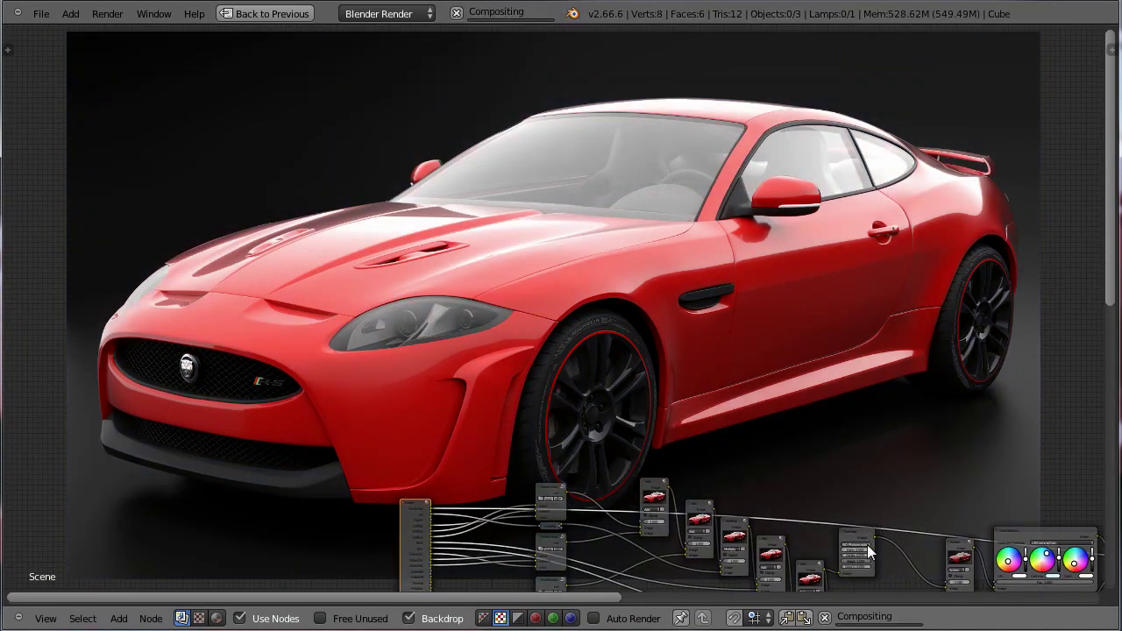
middle_drag(999, 549, 699, 500)
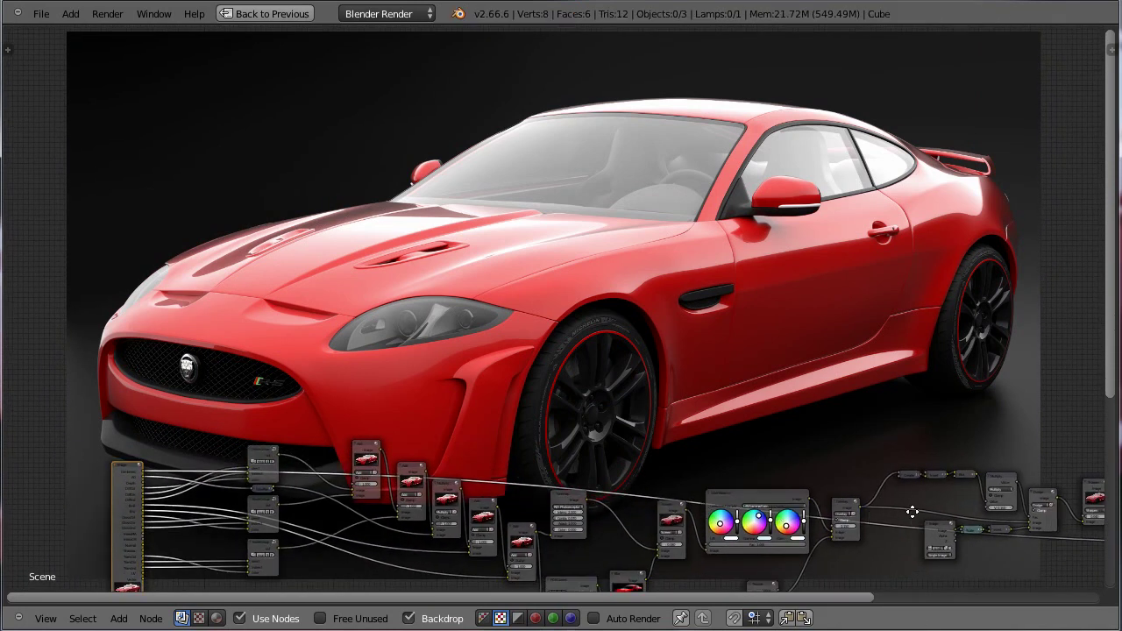
middle_drag(819, 505, 620, 482)
middle_drag(964, 500, 643, 477)
scroll(689, 473, up, 5)
middle_drag(743, 476, 632, 507)
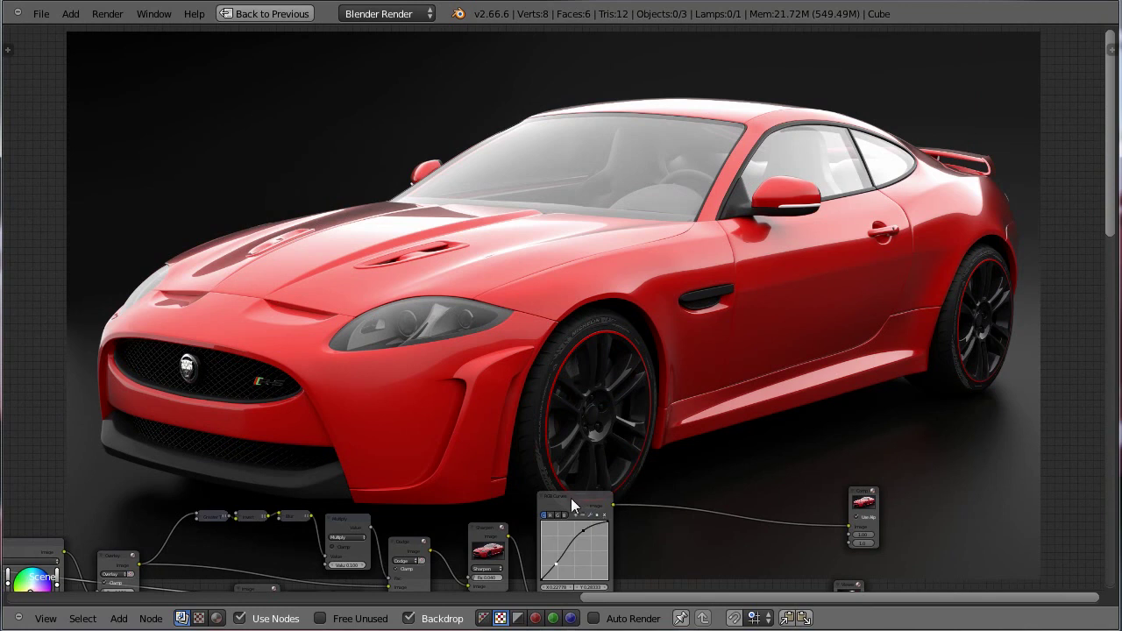
ctrl+shift+click(570, 498)
middle_drag(736, 431, 743, 514)
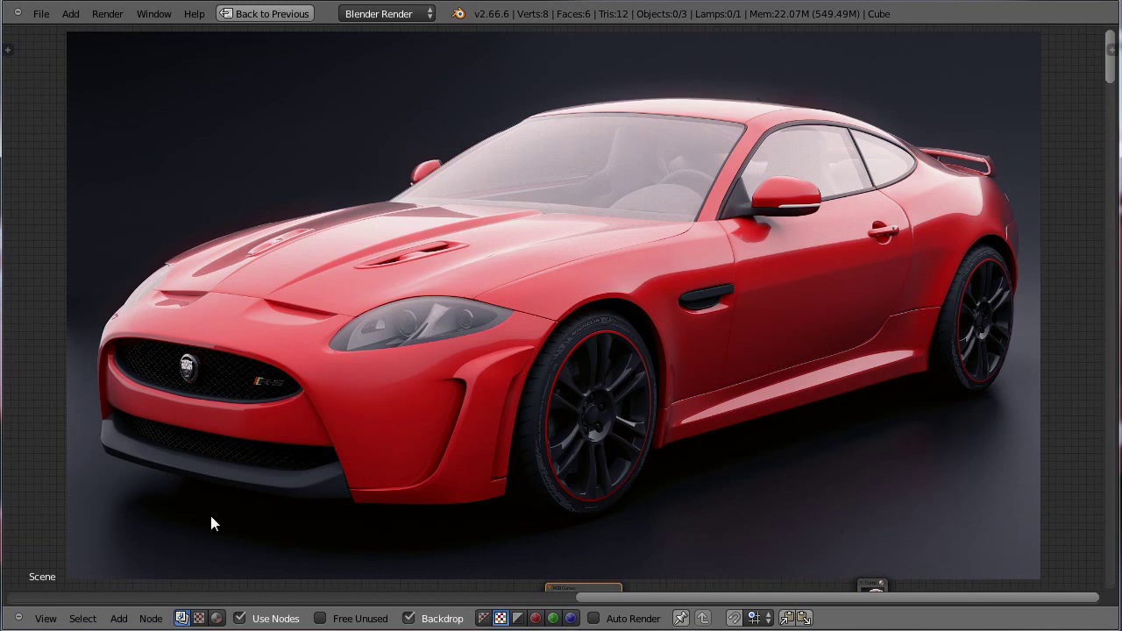
Step: Preview the last Add node and the Multiply node of the pass-combining chain in the backdrop
middle_drag(213, 501, 527, 415)
click(404, 386)
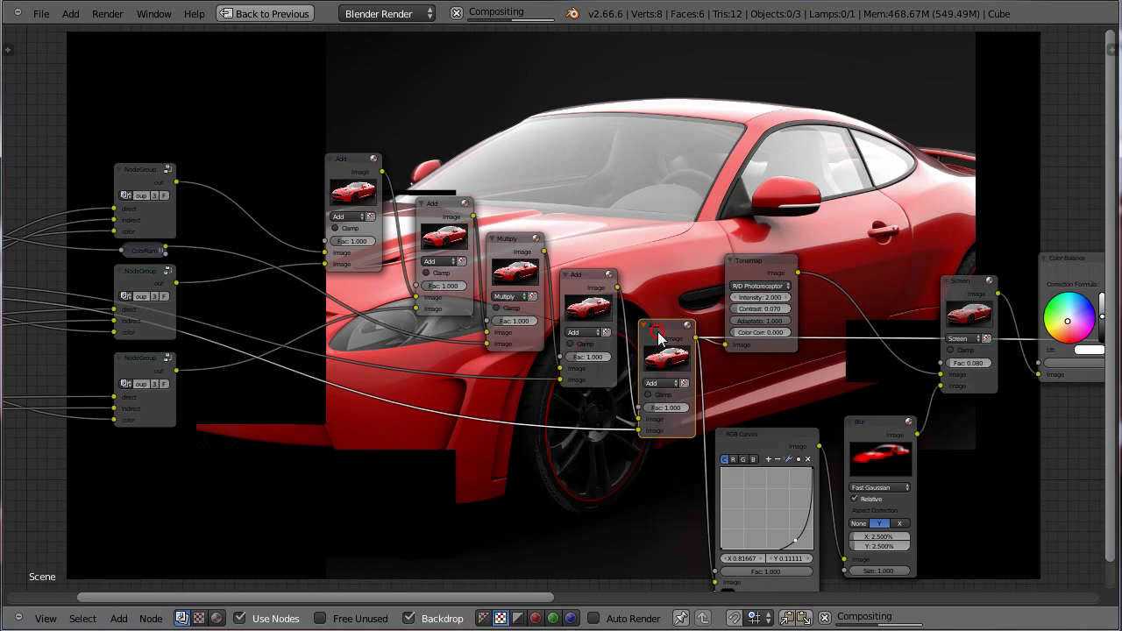
click(605, 337)
middle_drag(521, 323, 467, 408)
ctrl+shift+click(526, 369)
middle_drag(527, 375, 751, 270)
Step: Inspect the expanded ColorRamp node on the AO pass, collapse it and place it between the first two node groups
middle_drag(334, 383, 578, 387)
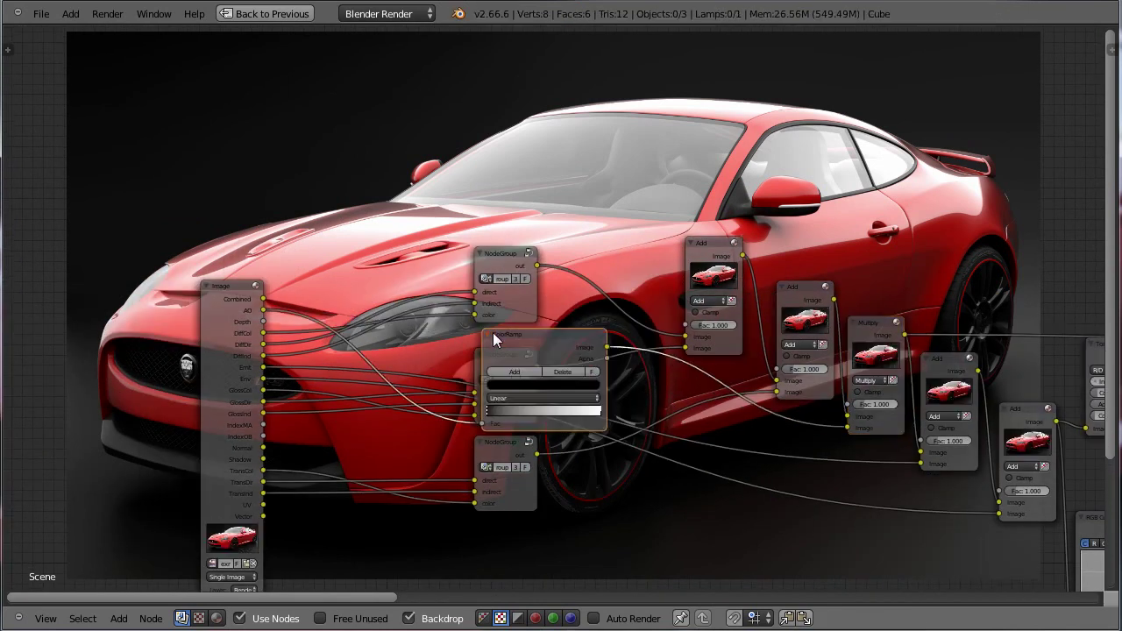
drag(506, 333, 472, 330)
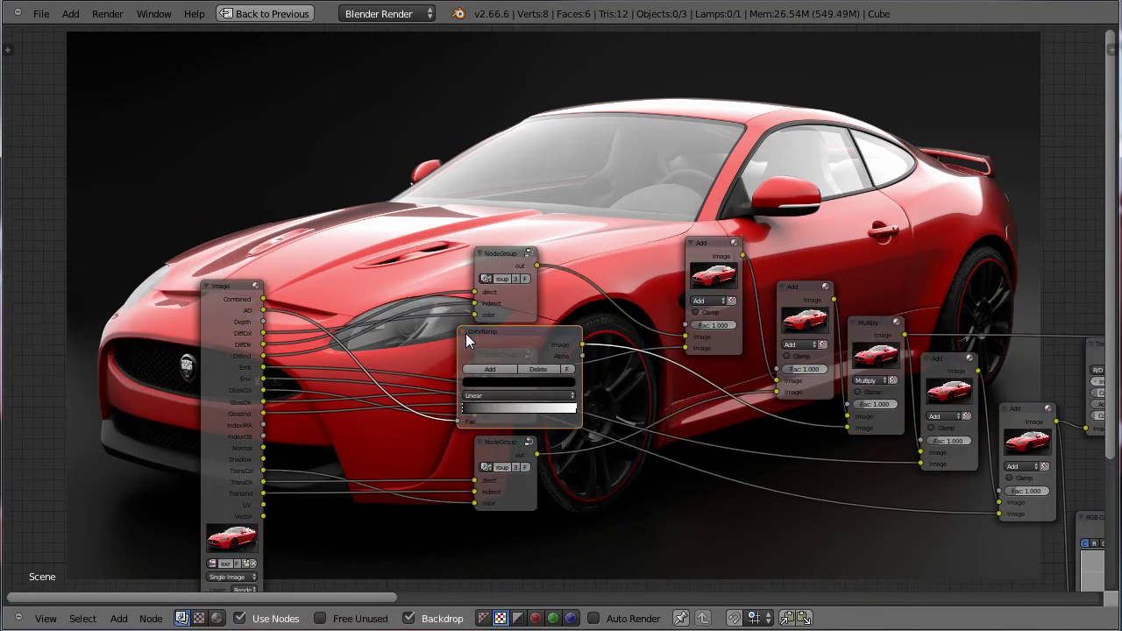
click(465, 332)
middle_drag(528, 338, 386, 351)
drag(314, 337, 349, 348)
middle_drag(586, 355, 525, 376)
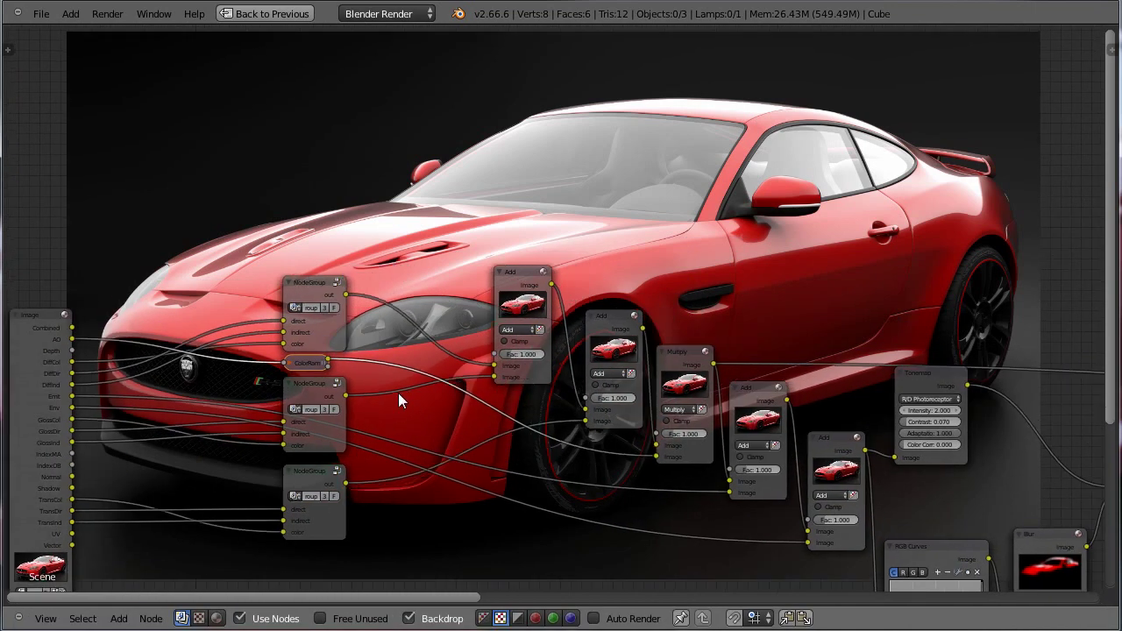
Step: Mute the AO pass's ColorRamp node to compare the render without ambient occlusion, and unmute it
middle_drag(395, 395, 403, 546)
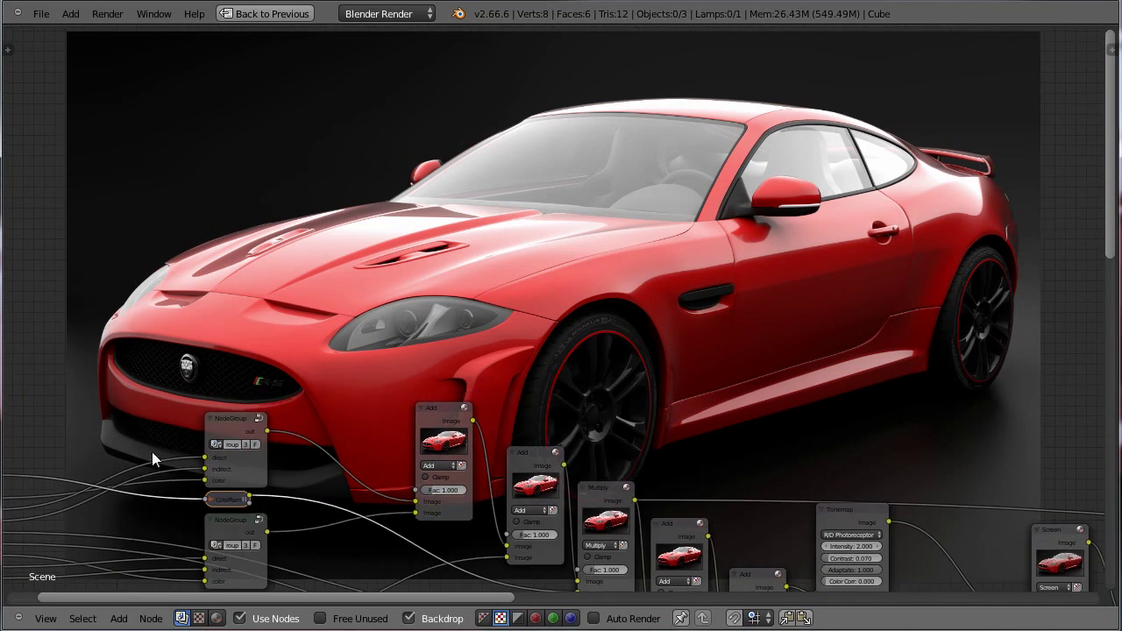
middle_drag(160, 462, 302, 434)
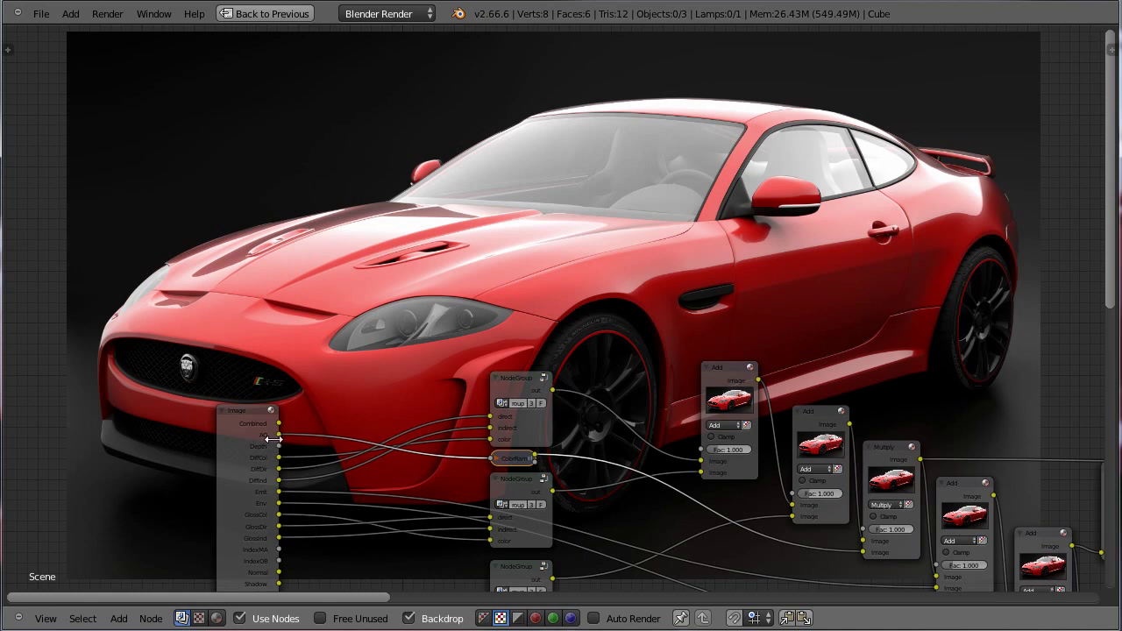
key(m)
middle_drag(651, 469, 531, 493)
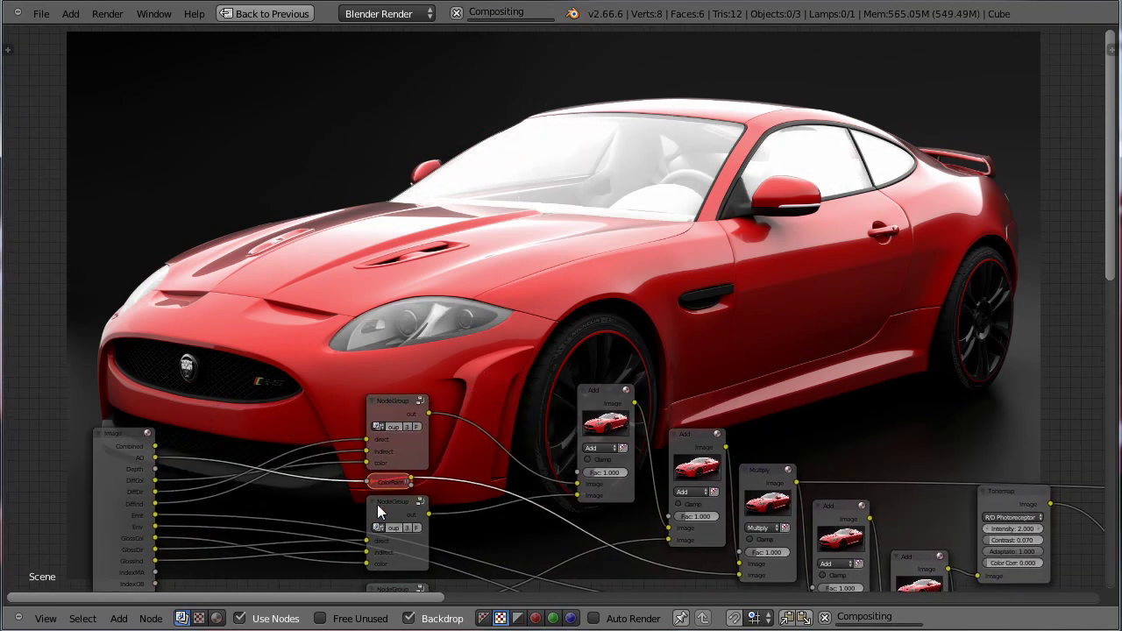
key(m)
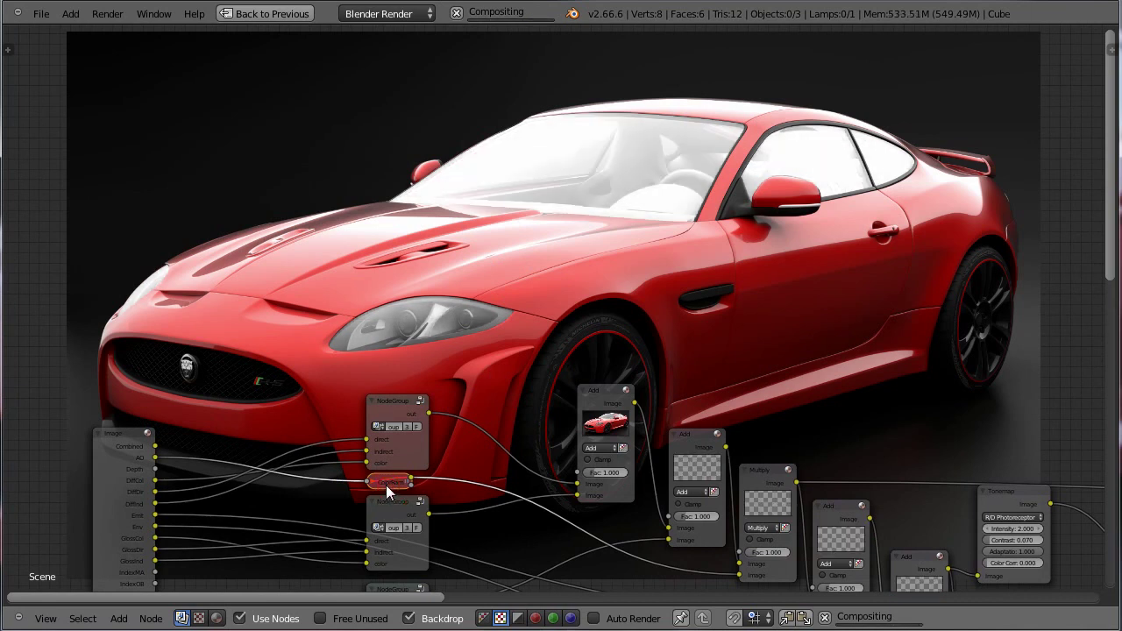
click(386, 485)
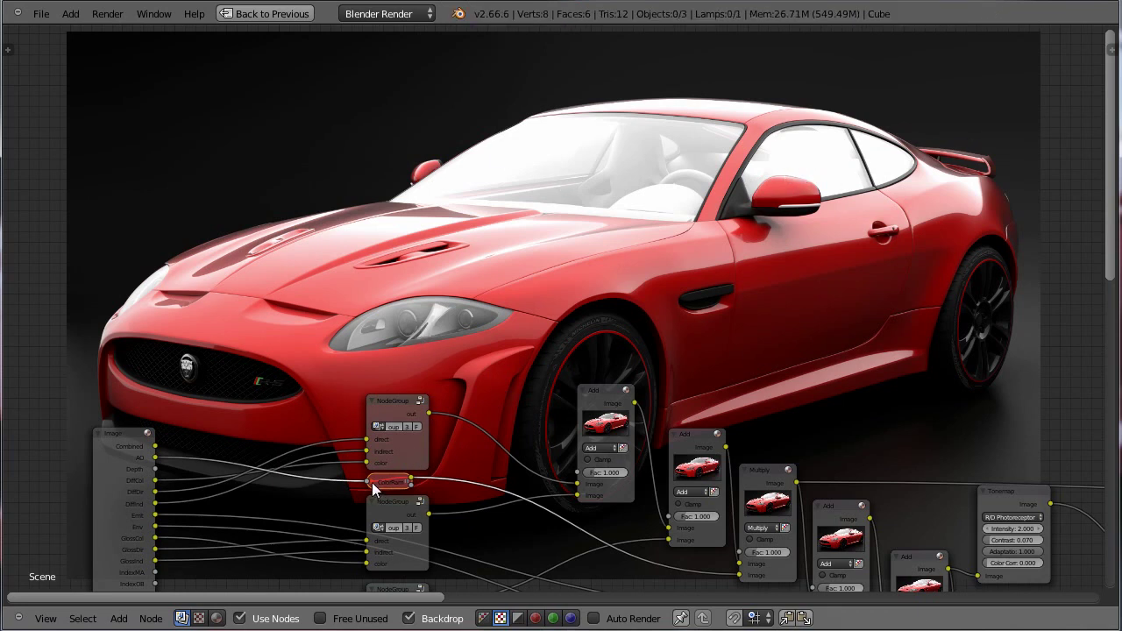
key(m)
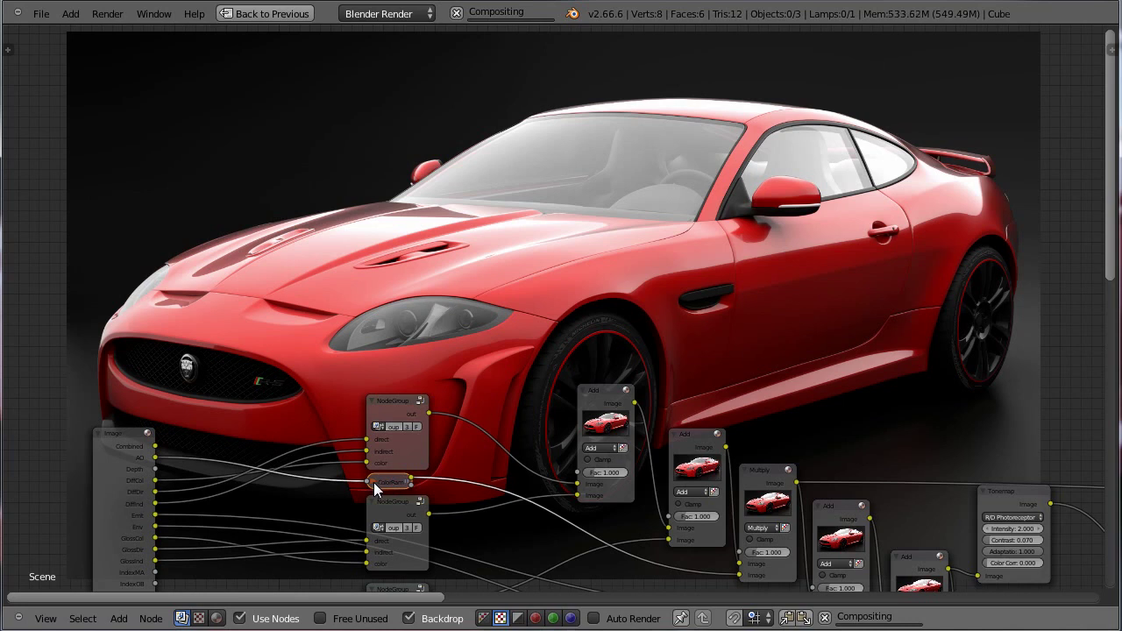
Step: Expand the ColorRamp node to inspect its gradient, toggle its muting to compare the effect again, and collapse it
click(372, 482)
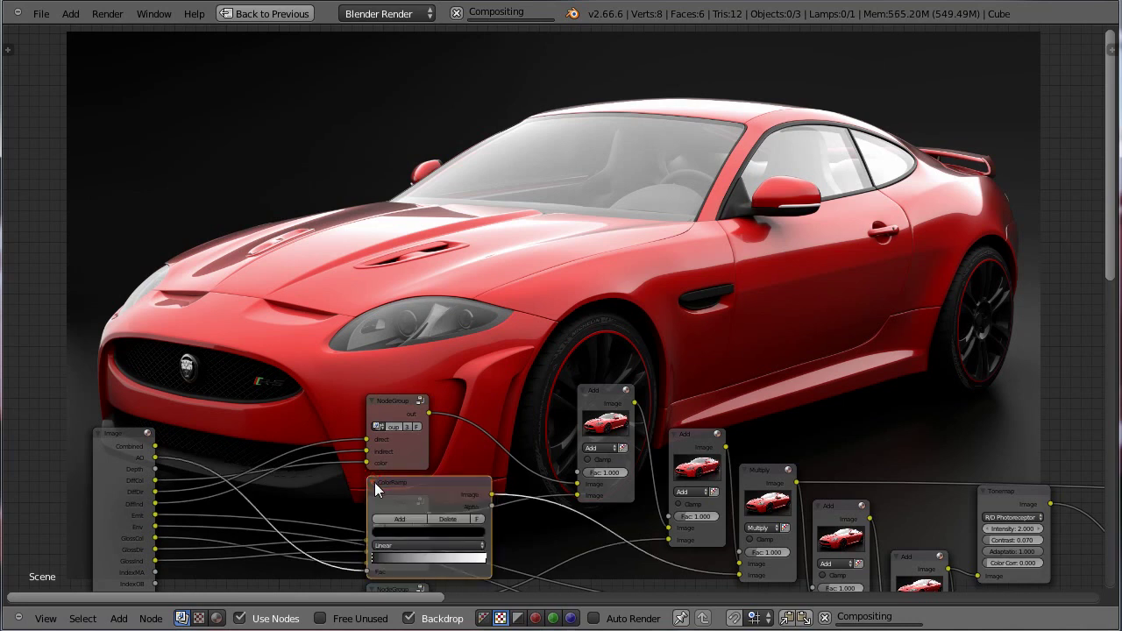
click(374, 482)
middle_drag(187, 469, 168, 425)
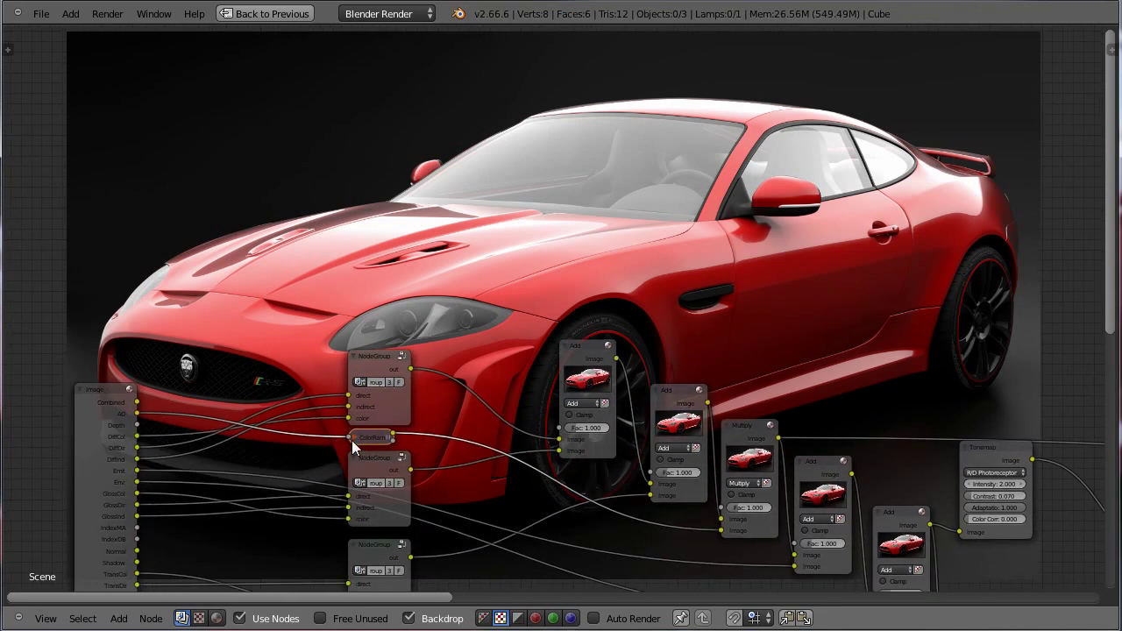
click(353, 439)
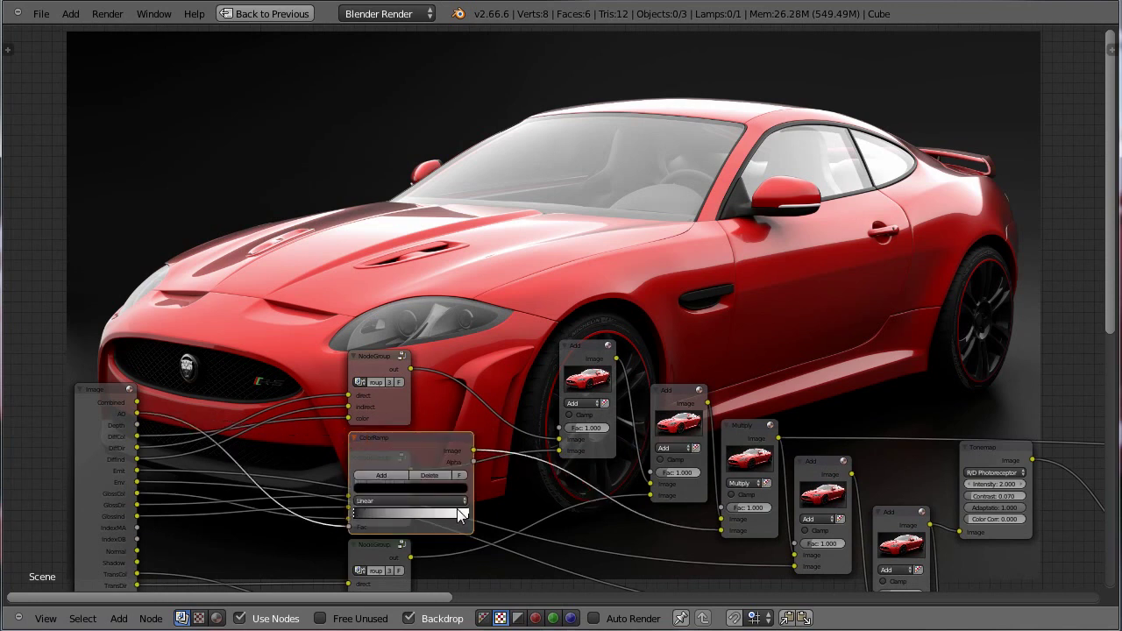
key(m)
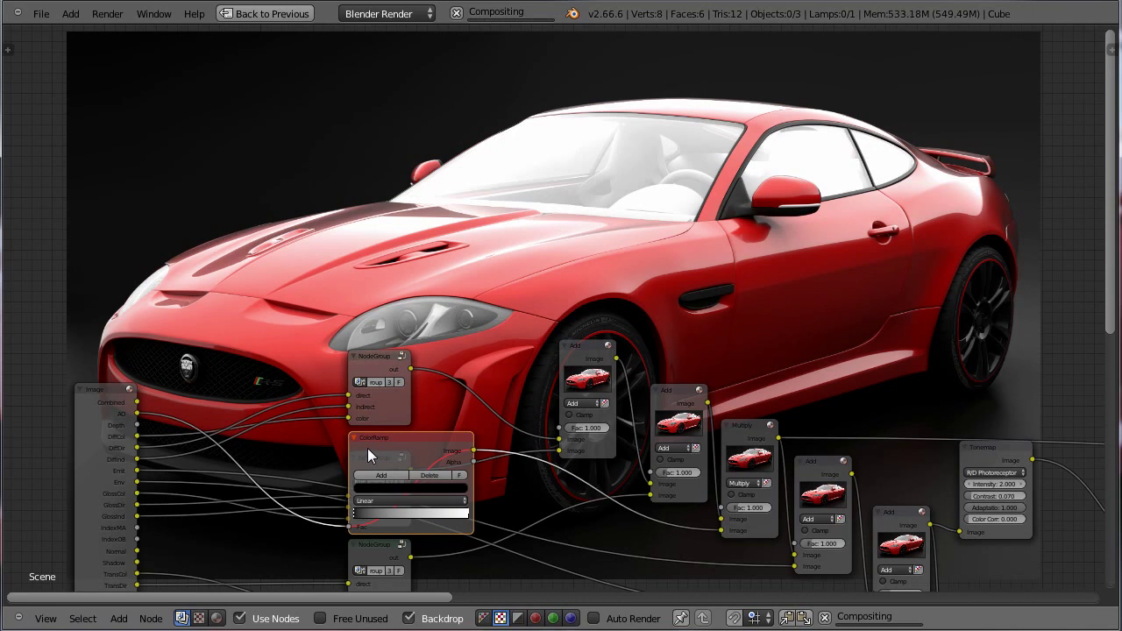
key(m)
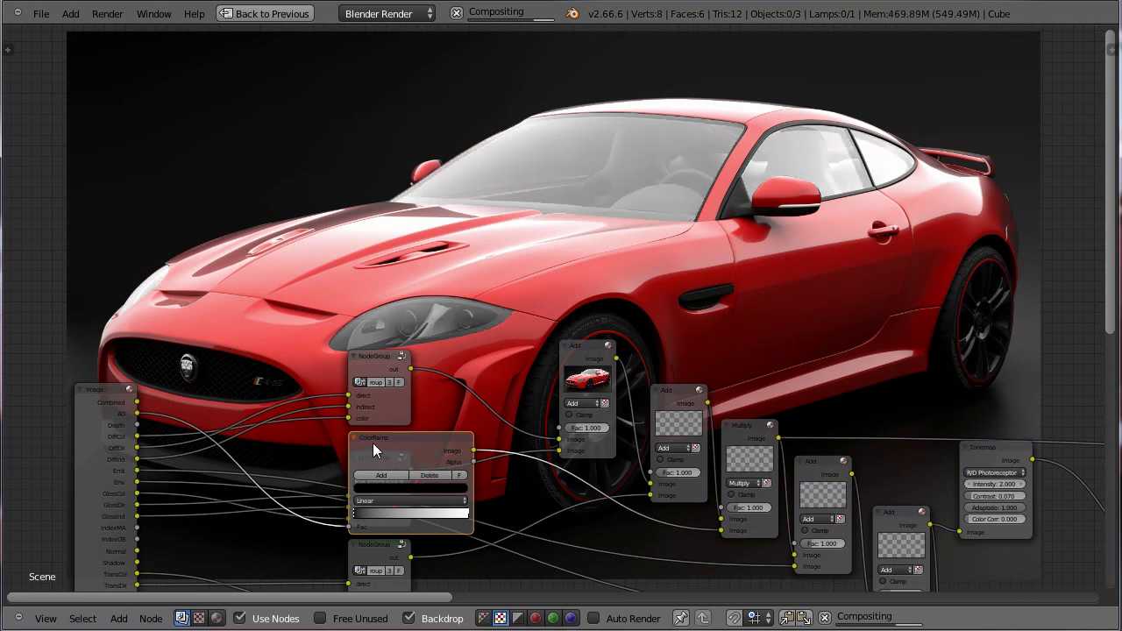
middle_drag(485, 450, 347, 377)
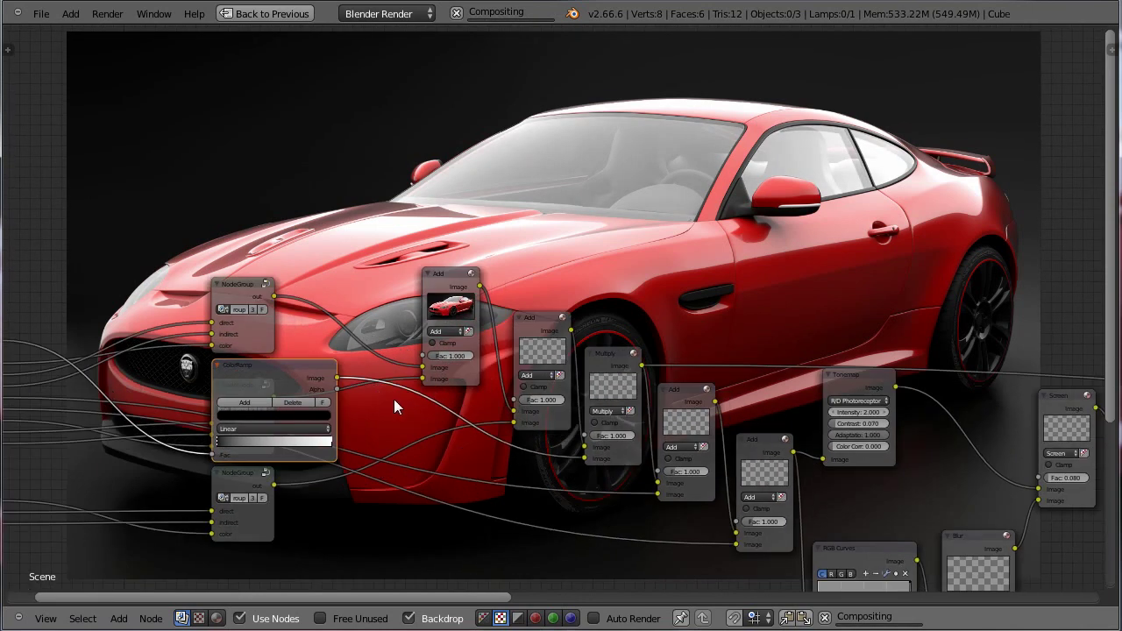
click(218, 366)
Step: Preview the Add node directly after the Multiply node in the backdrop
middle_drag(574, 439, 449, 388)
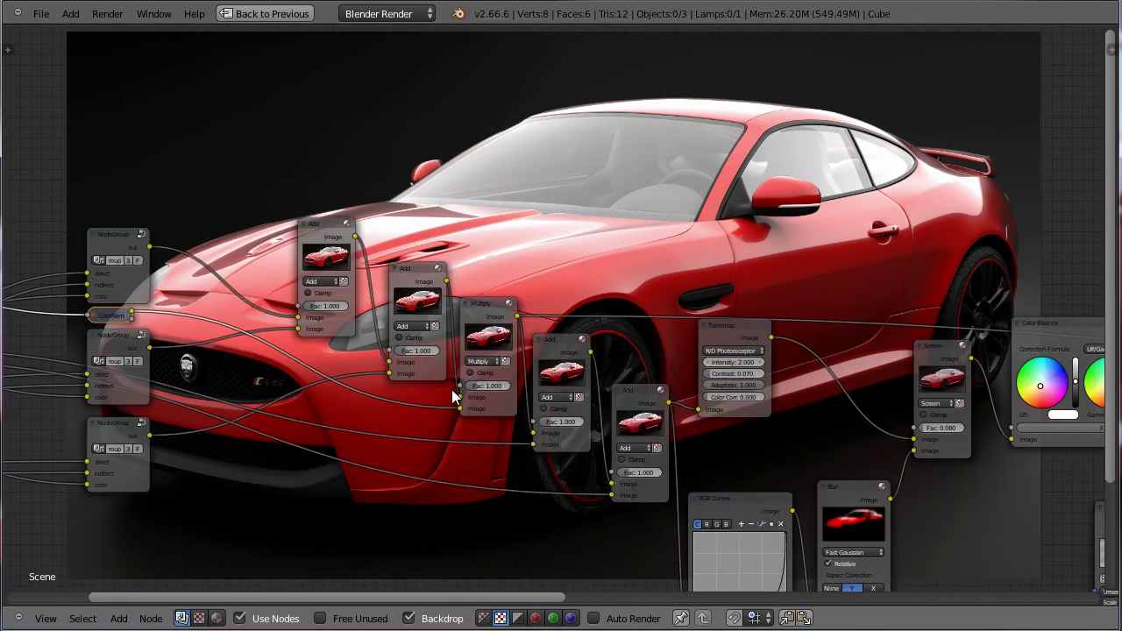
middle_drag(531, 369, 503, 363)
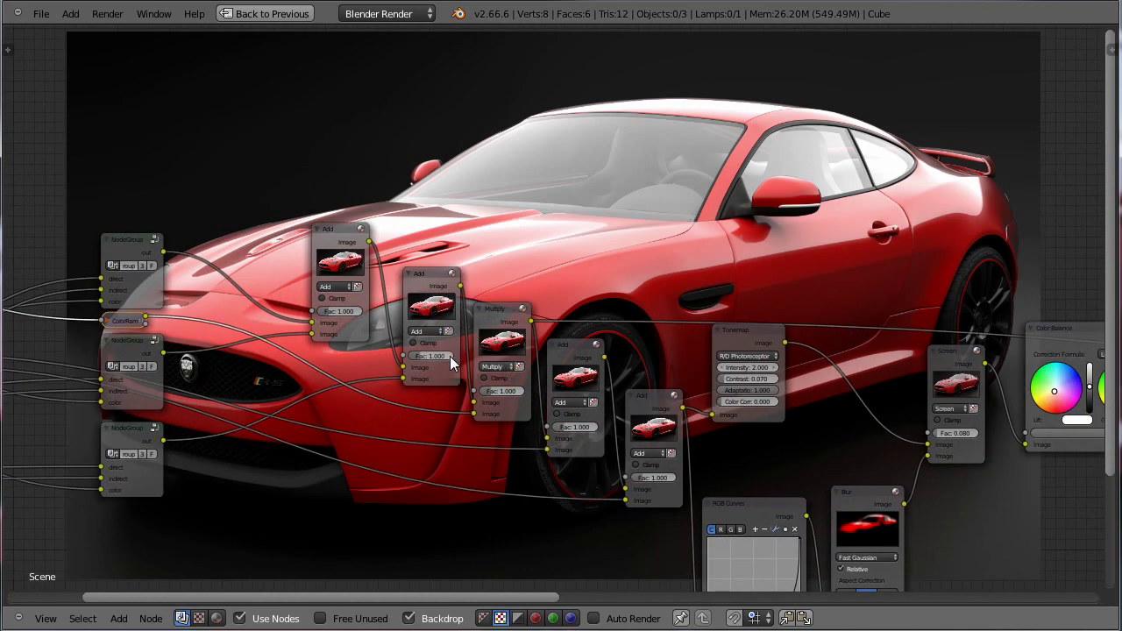
middle_drag(505, 398, 434, 369)
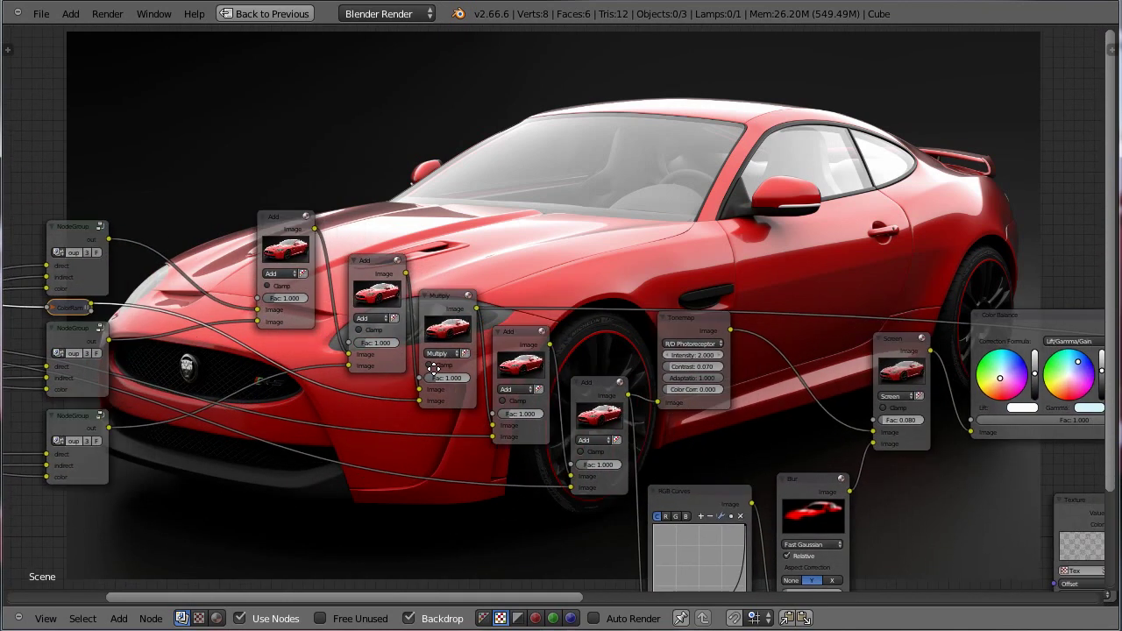
click(526, 368)
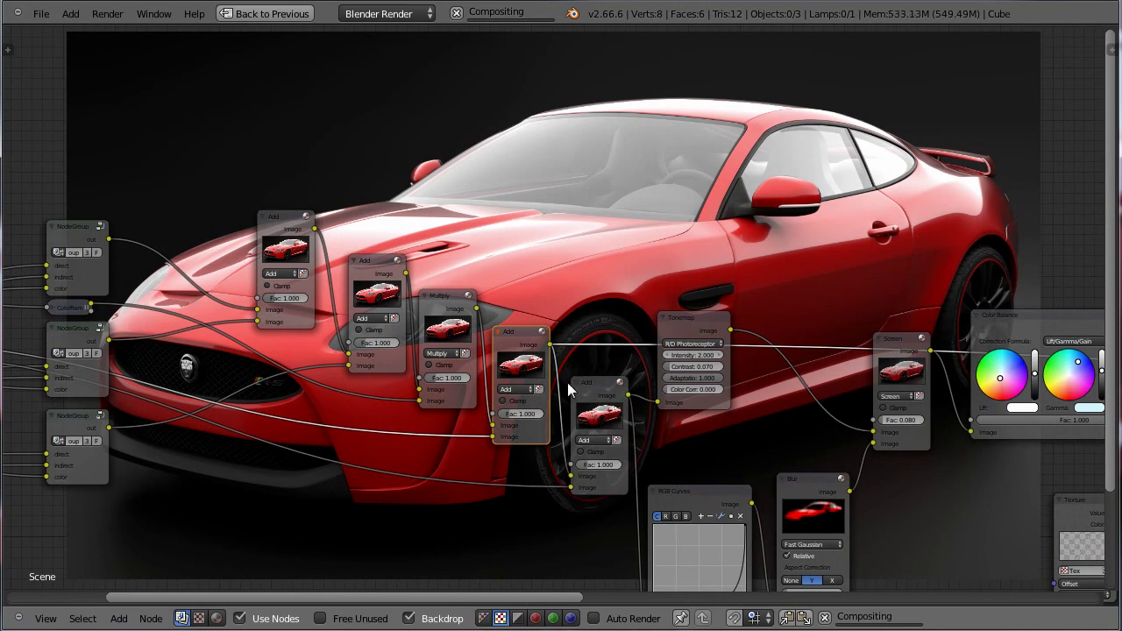
middle_drag(342, 394, 448, 451)
scroll(651, 362, down, 1)
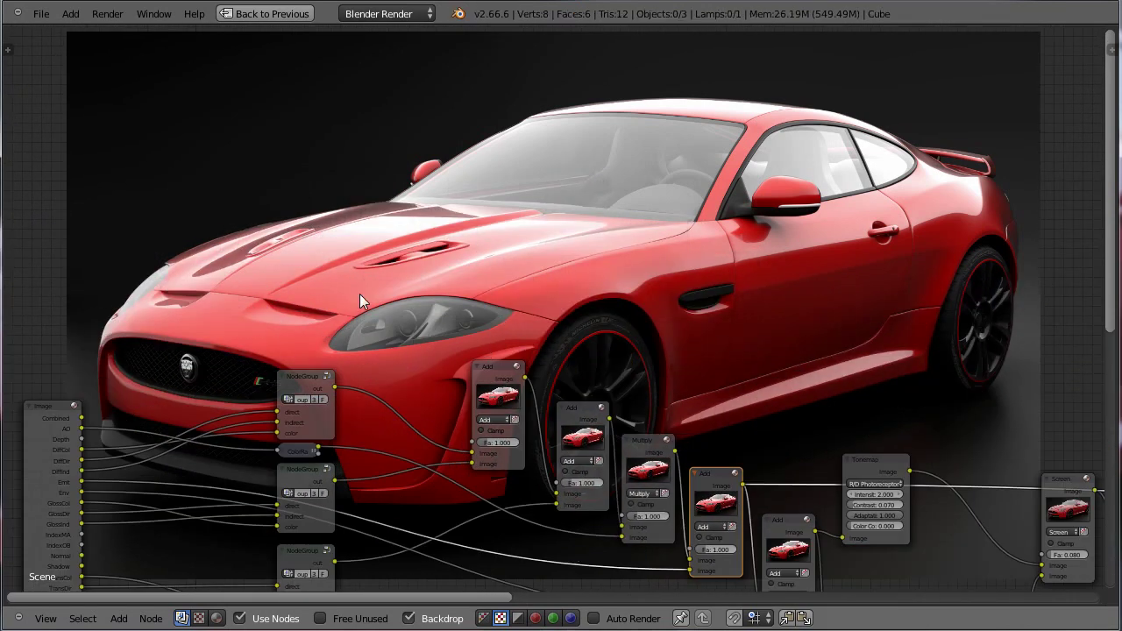
Step: Survey the node tree through to its output nodes and preview the last Add node before the Tonemap in the backdrop
middle_drag(782, 417, 637, 352)
middle_drag(665, 467, 624, 457)
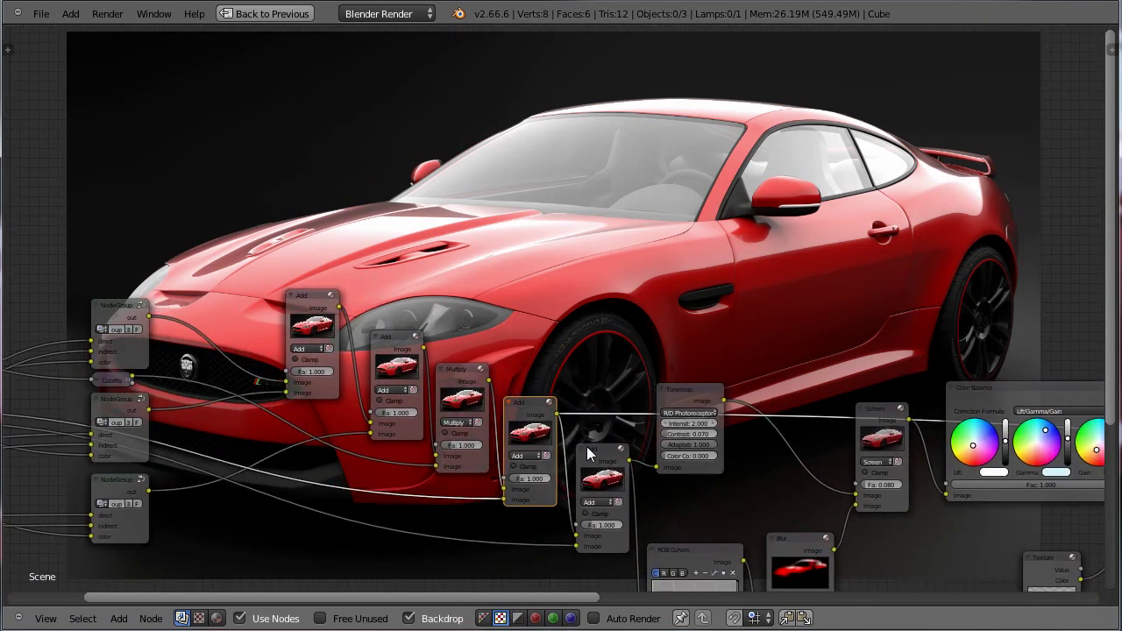
middle_drag(786, 479, 714, 411)
scroll(714, 412, down, 4)
scroll(961, 365, down, 3)
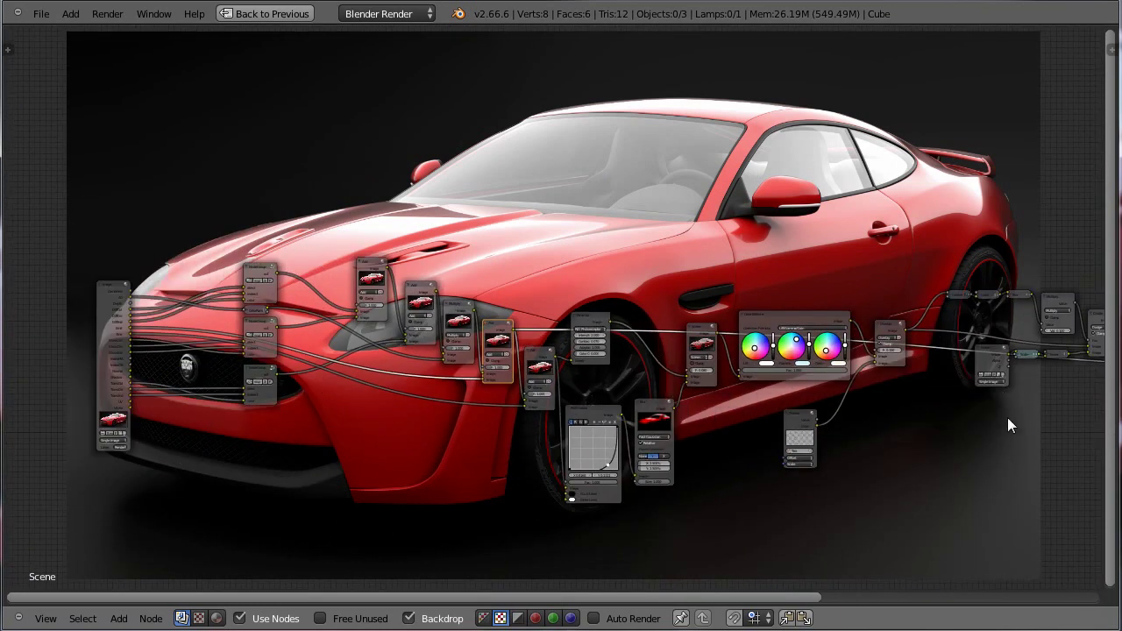
middle_drag(1004, 422, 774, 445)
scroll(980, 418, down, 1)
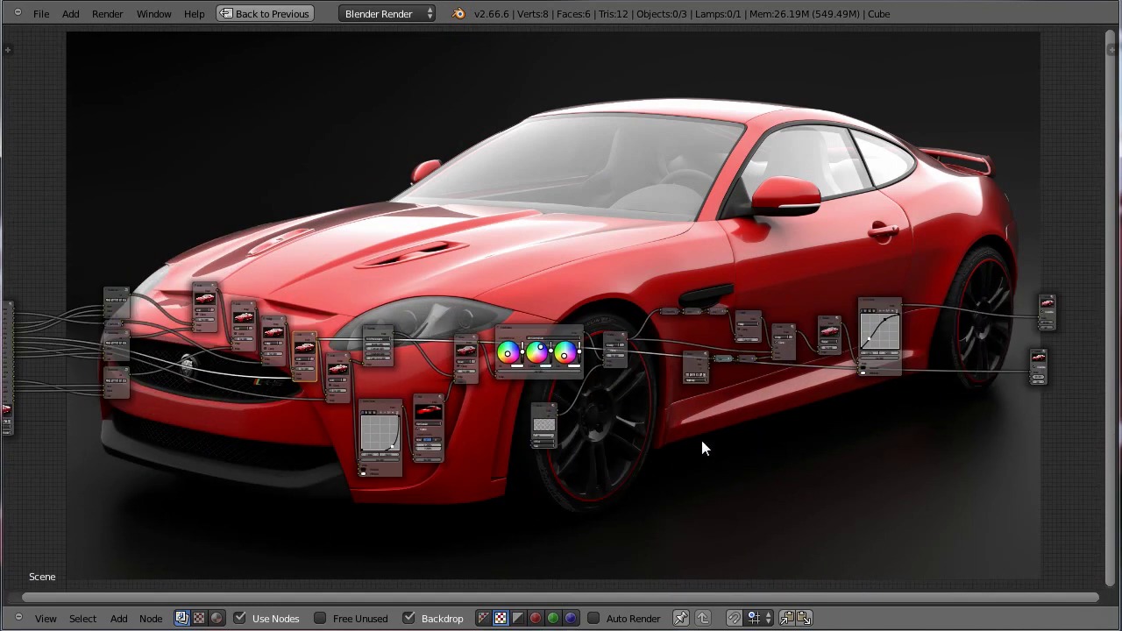
scroll(701, 448, up, 3)
scroll(692, 427, up, 2)
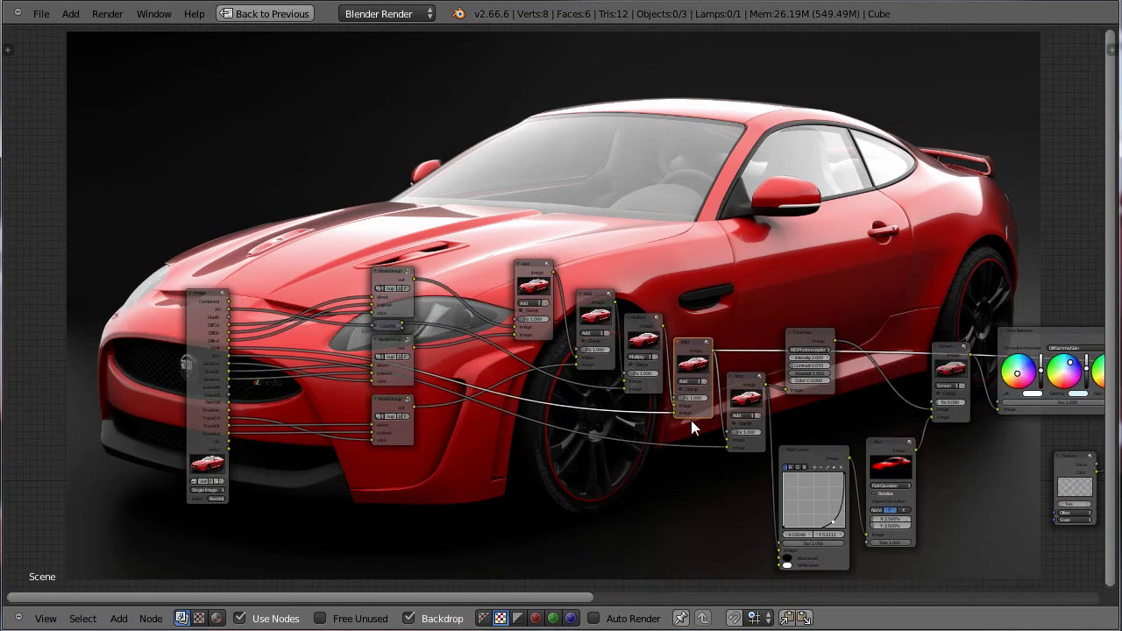
scroll(690, 420, up, 2)
click(728, 391)
middle_drag(814, 451, 620, 441)
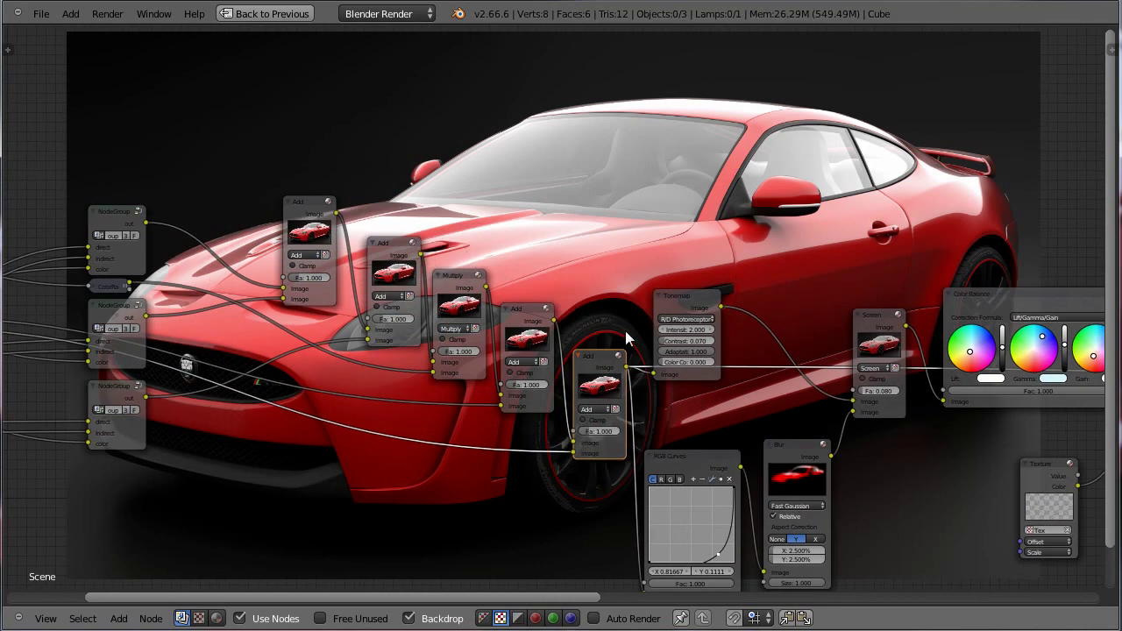
Step: Survey the nodes after the last Add node and preview the Tonemap node's output in the backdrop
middle_drag(738, 315, 716, 300)
scroll(716, 301, down, 2)
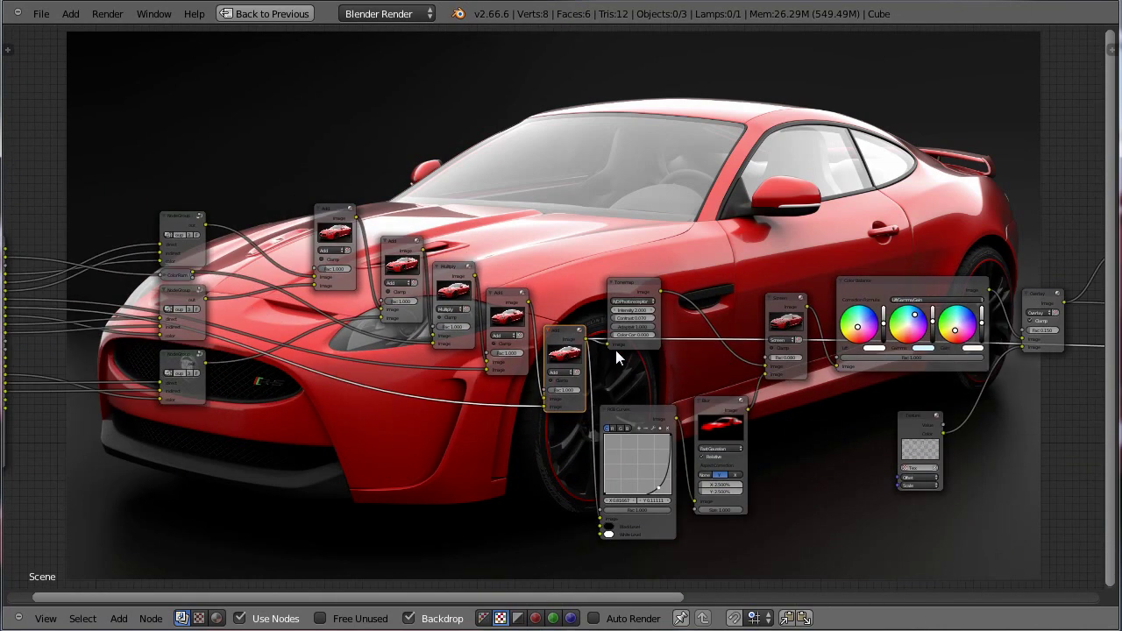
middle_drag(724, 344, 598, 339)
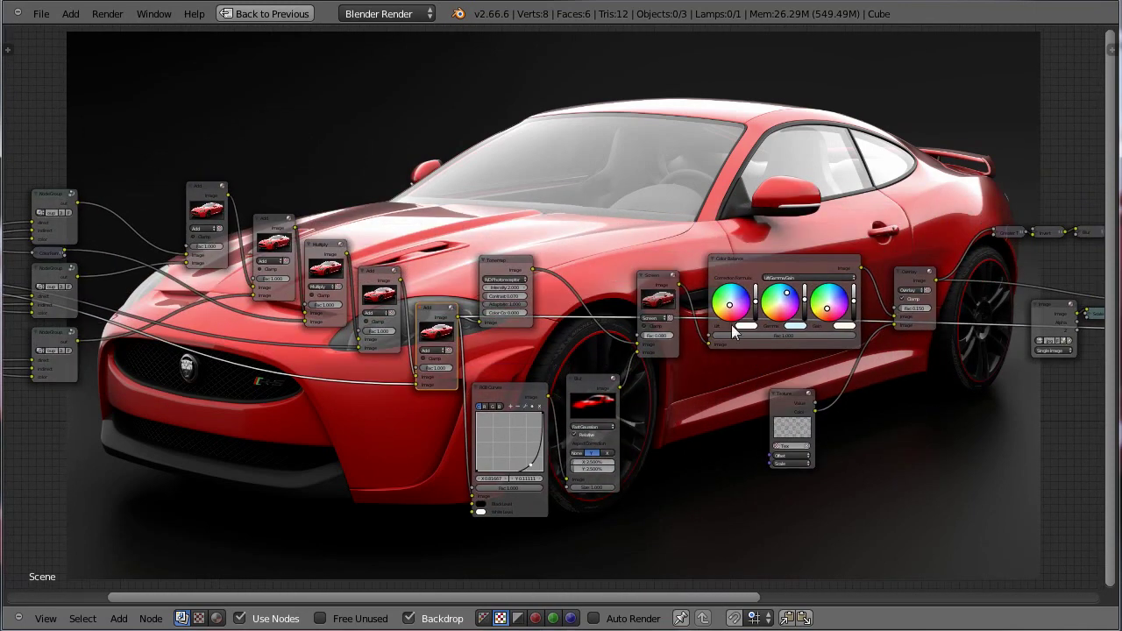
scroll(595, 361, up, 3)
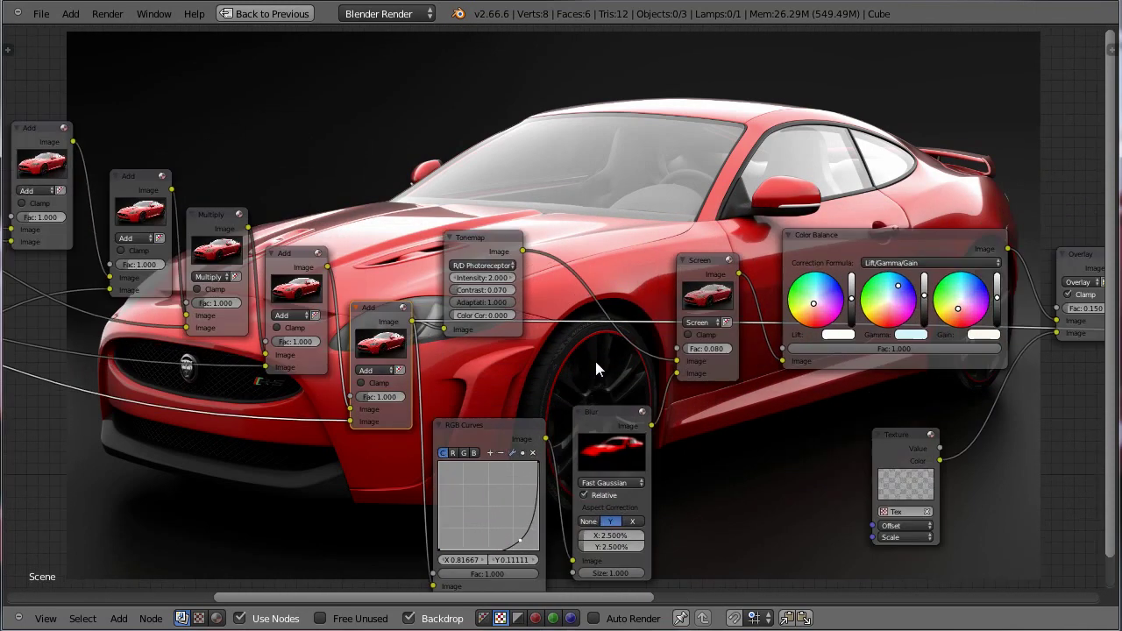
scroll(557, 330, up, 1)
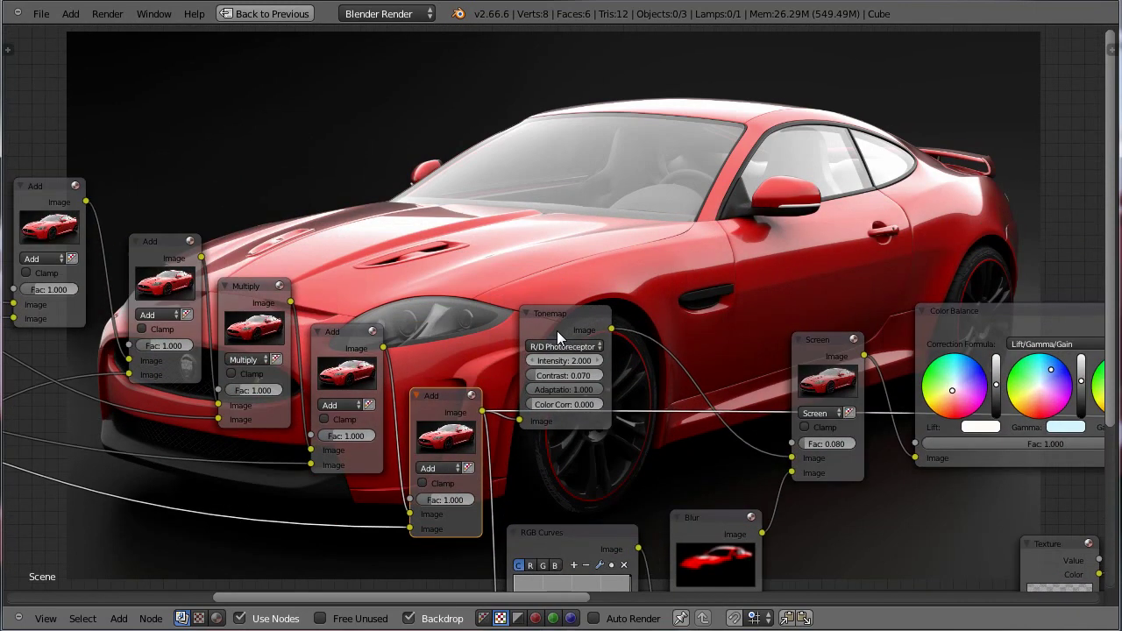
middle_drag(557, 330, 534, 486)
click(531, 469)
scroll(598, 510, down, 2)
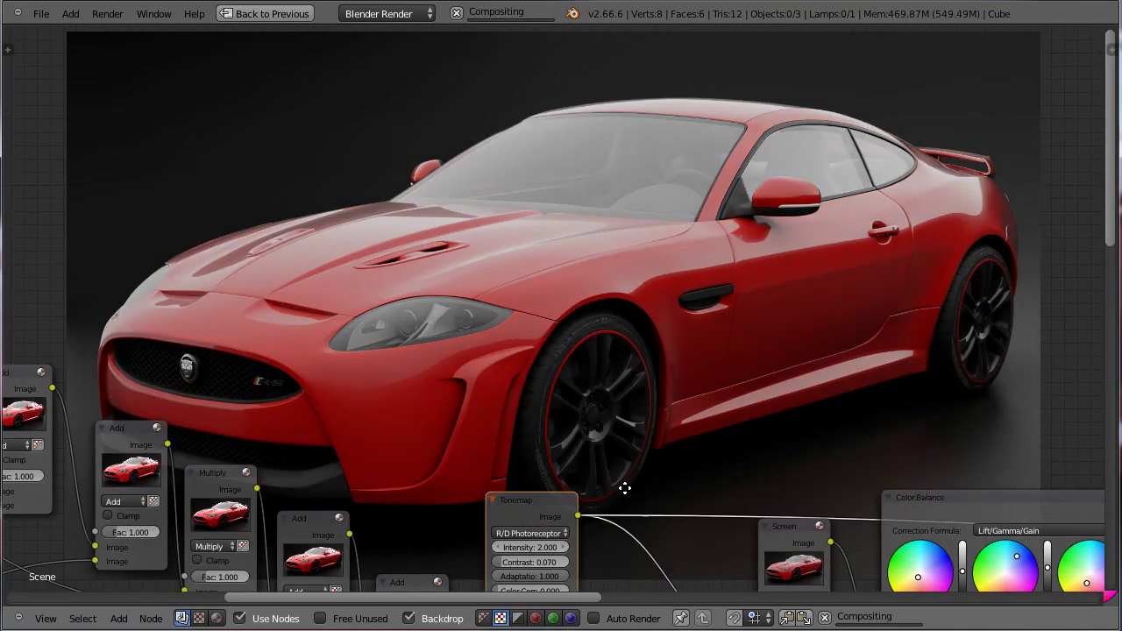
scroll(598, 509, down, 3)
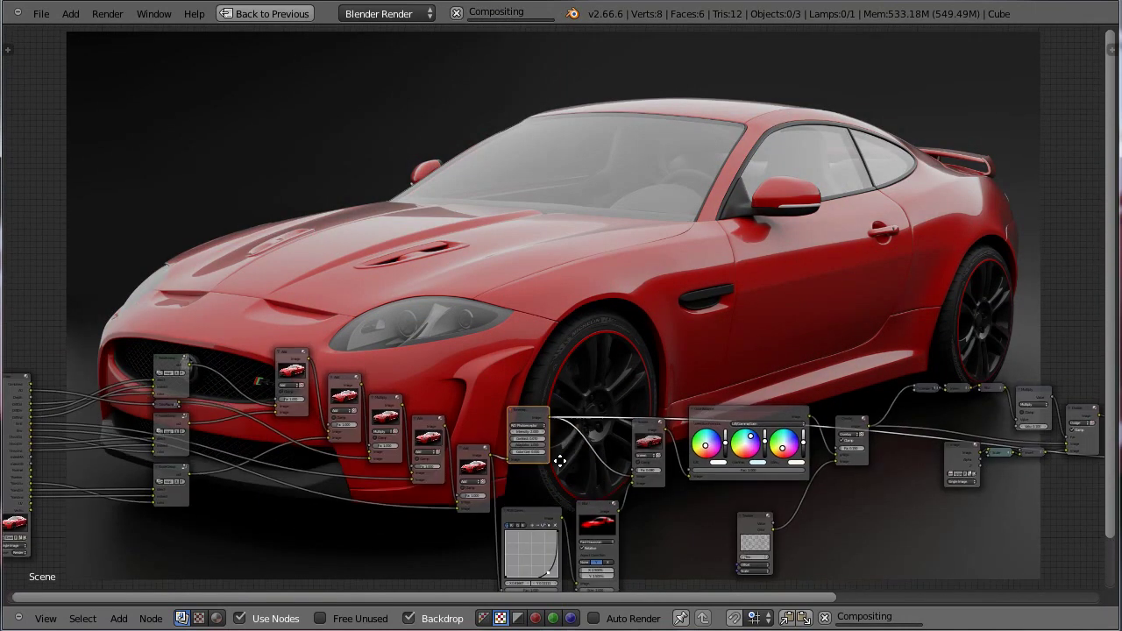
Step: Compare the image before and after tone mapping by previewing the last Add node and the Tonemap node in the backdrop
click(435, 492)
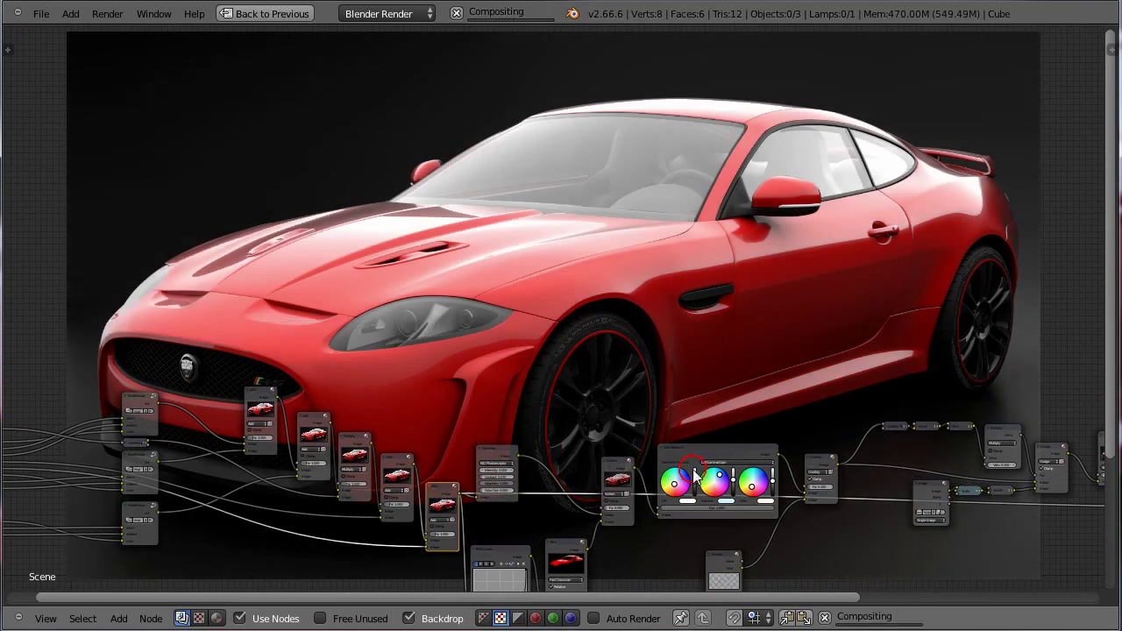
middle_drag(591, 468, 513, 524)
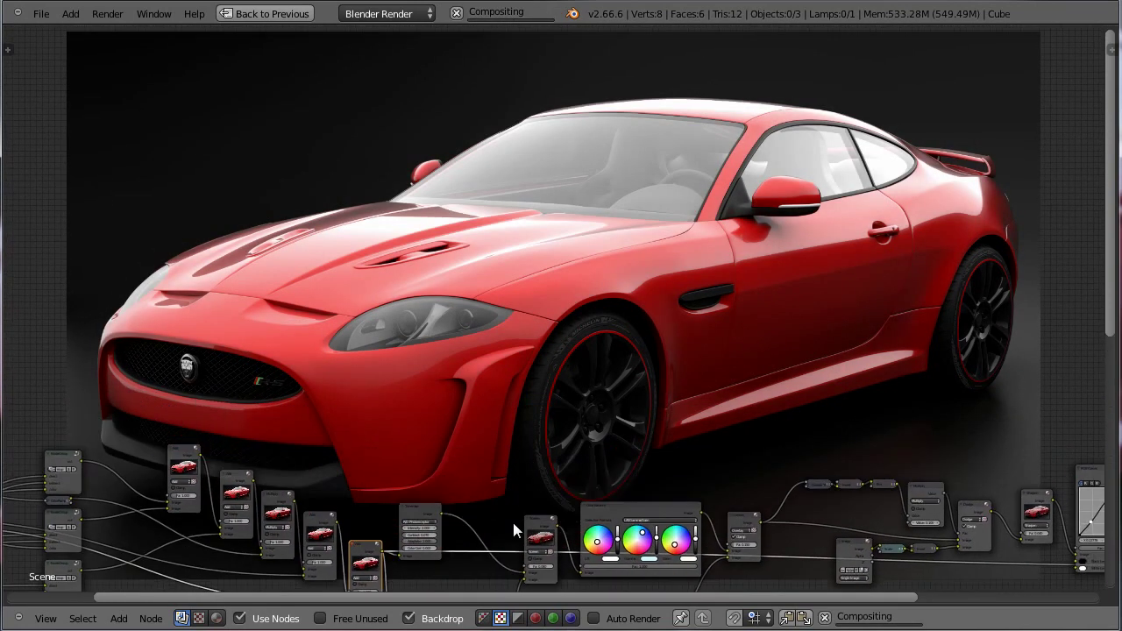
click(415, 512)
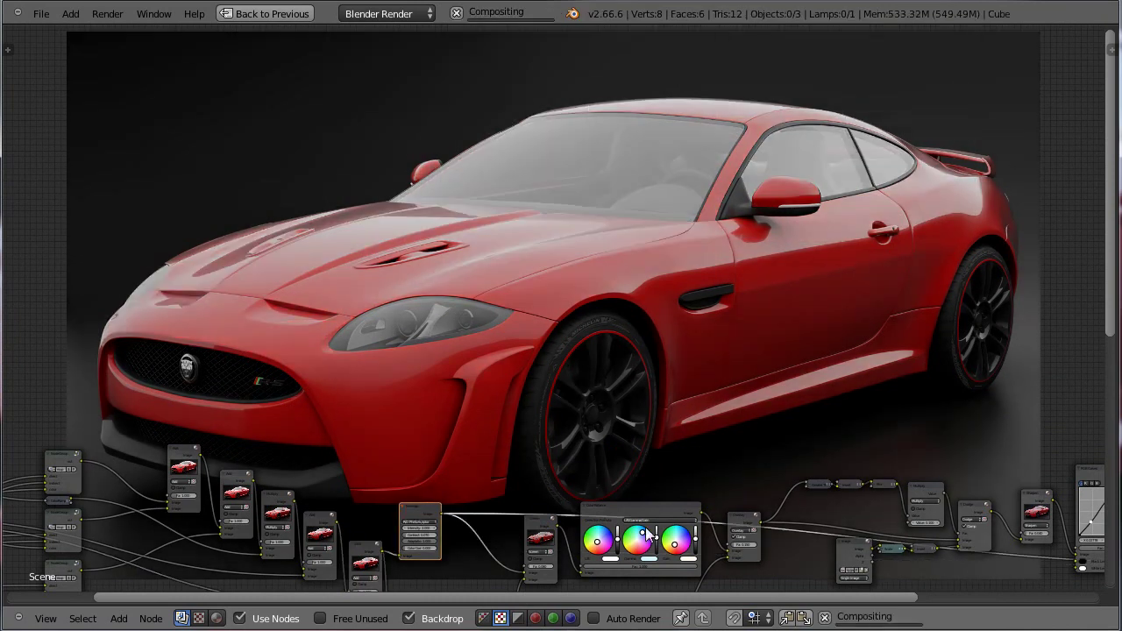
Step: Preview the final RGB Curves node before the output nodes in the backdrop
middle_drag(697, 526, 671, 434)
middle_drag(787, 476, 547, 383)
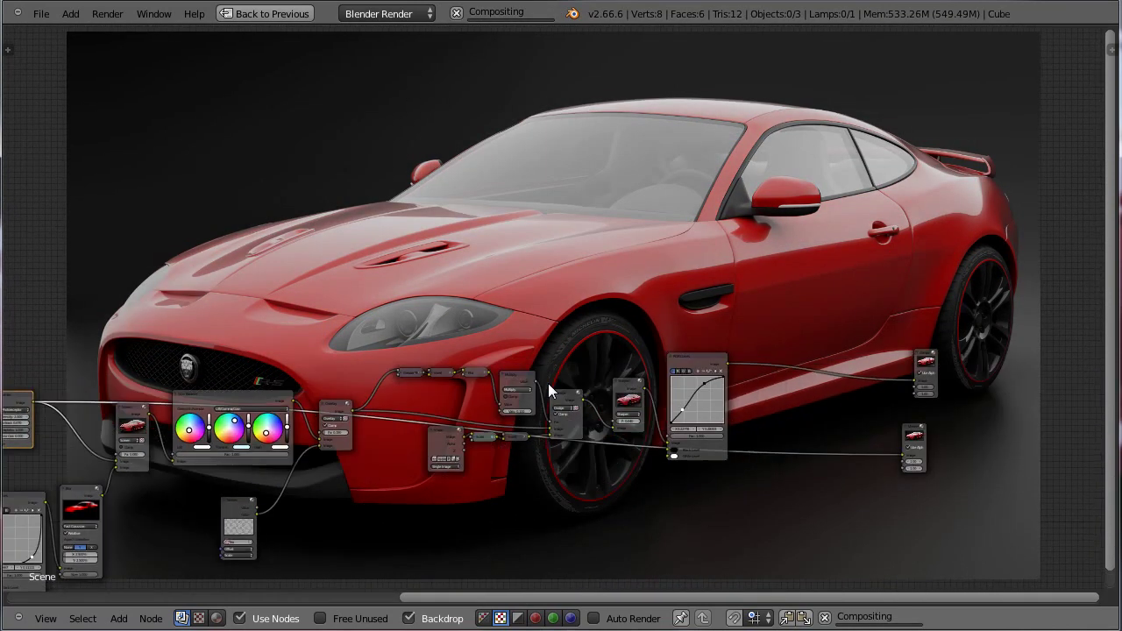
click(700, 360)
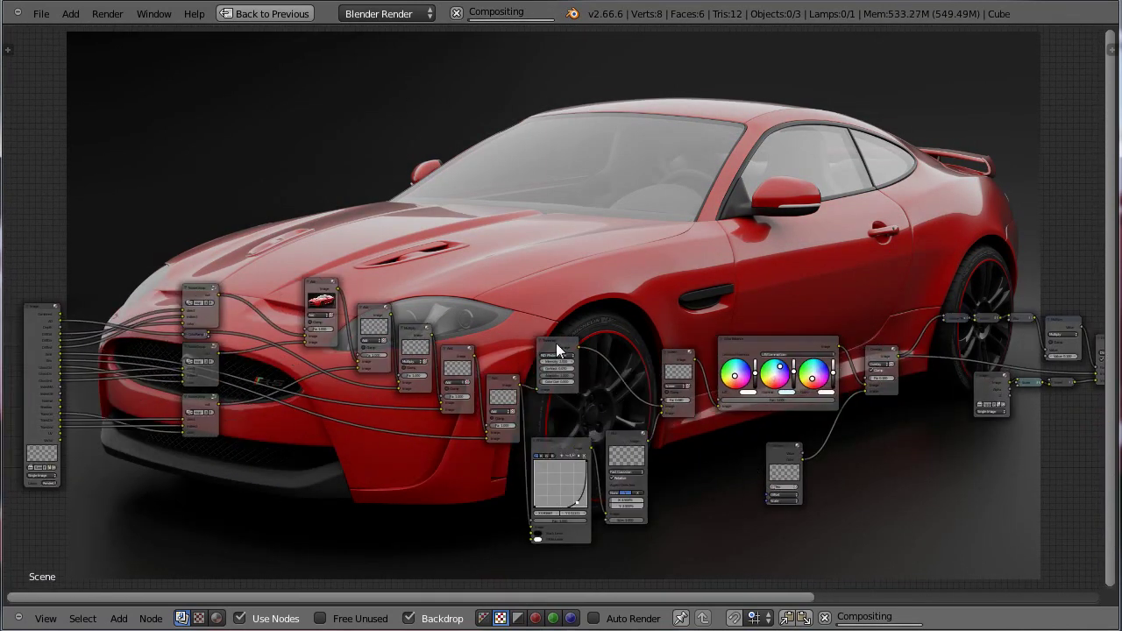
Step: Mute the Tonemap node to compare the final image without tone mapping, and unmute it
click(556, 342)
middle_drag(556, 342, 431, 500)
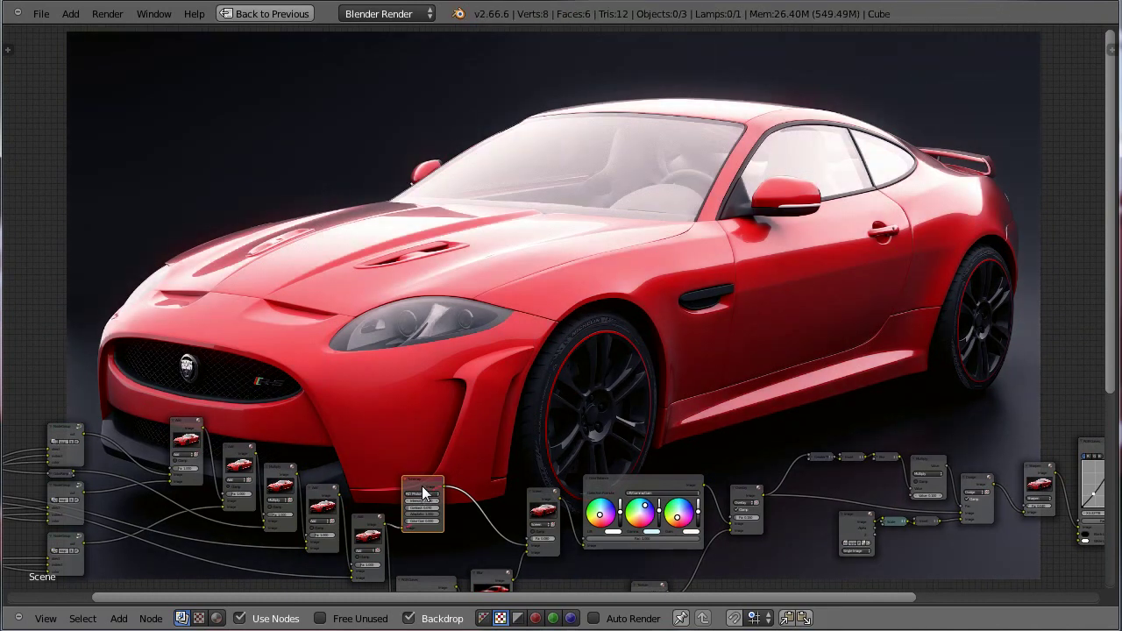
middle_drag(476, 464, 363, 534)
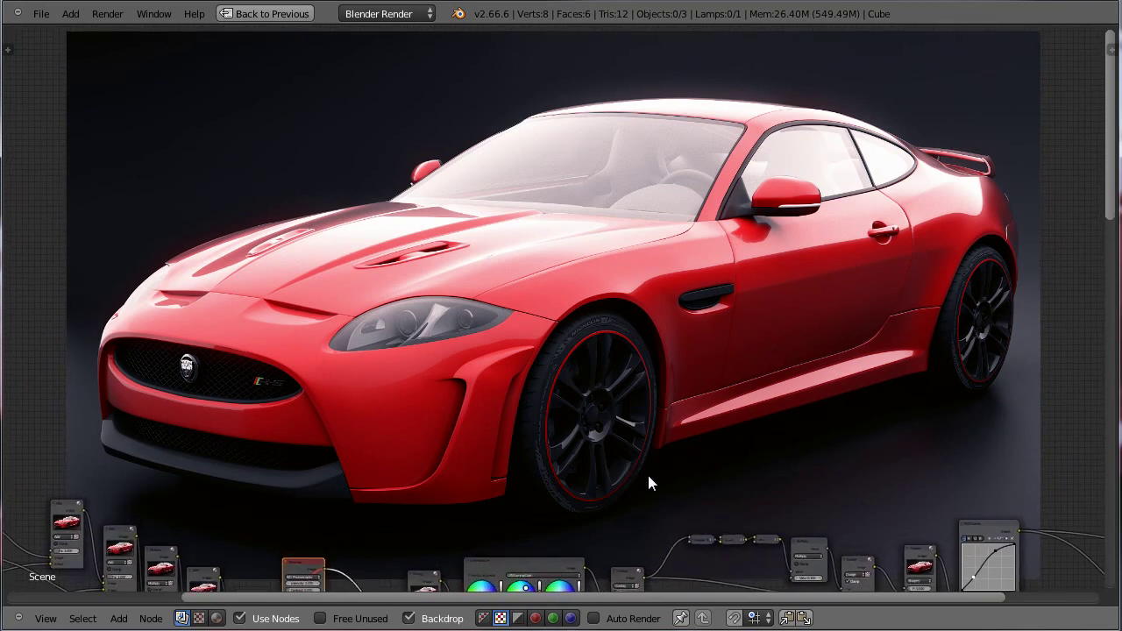
middle_drag(395, 458, 476, 347)
middle_drag(367, 473, 356, 524)
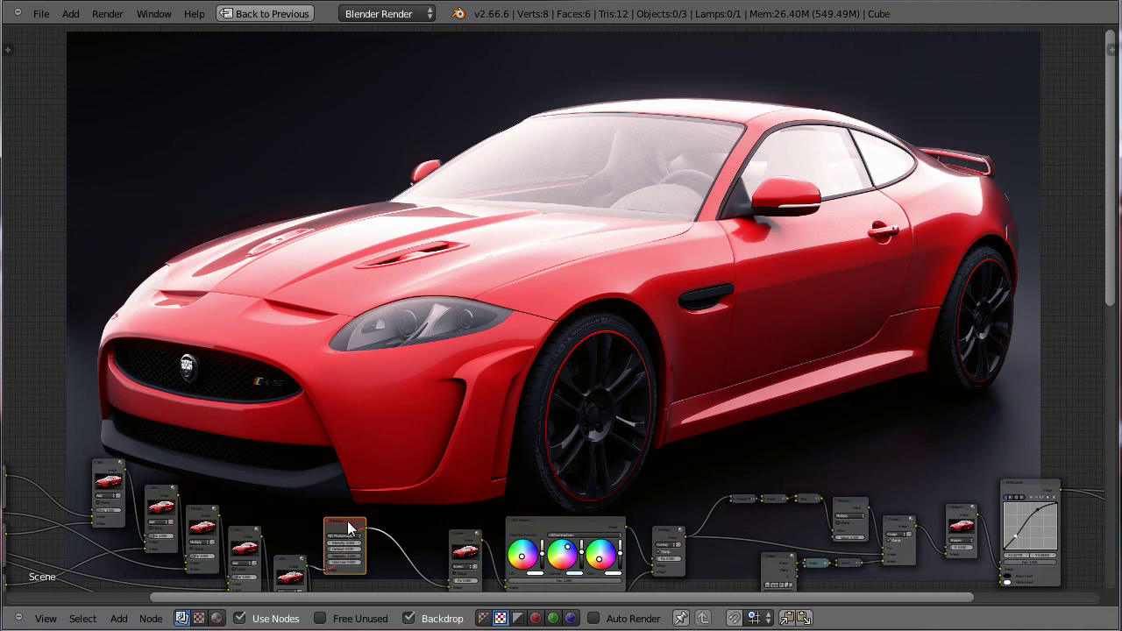
key(m)
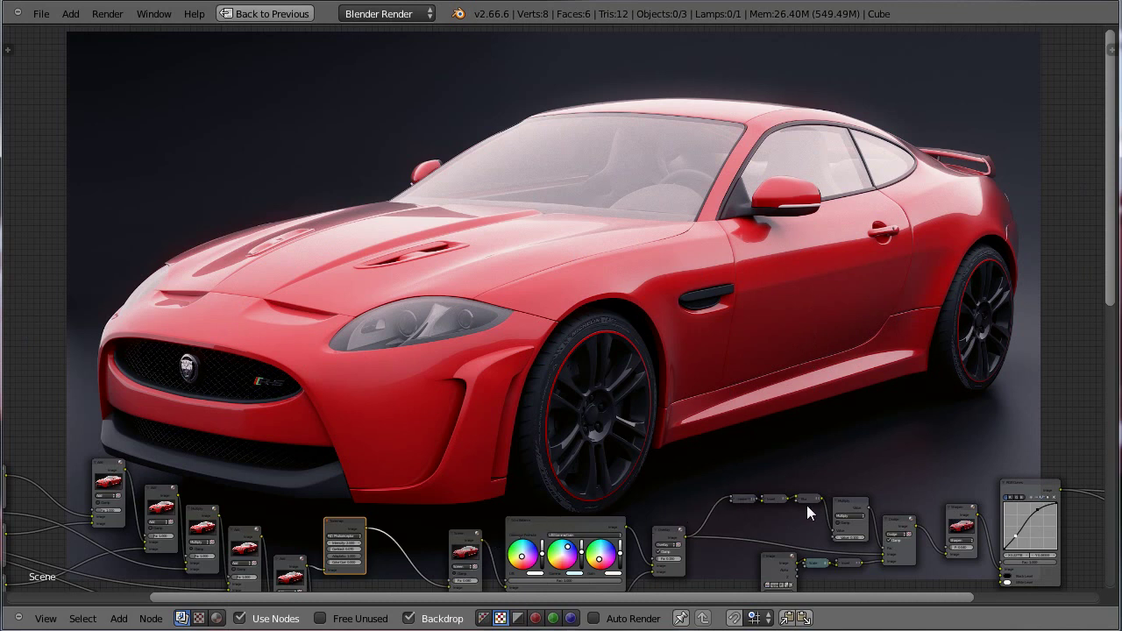
Step: Inspect the Tonemap node's settings and nudge the node slightly between the last Add node and the Screen node
key(Home)
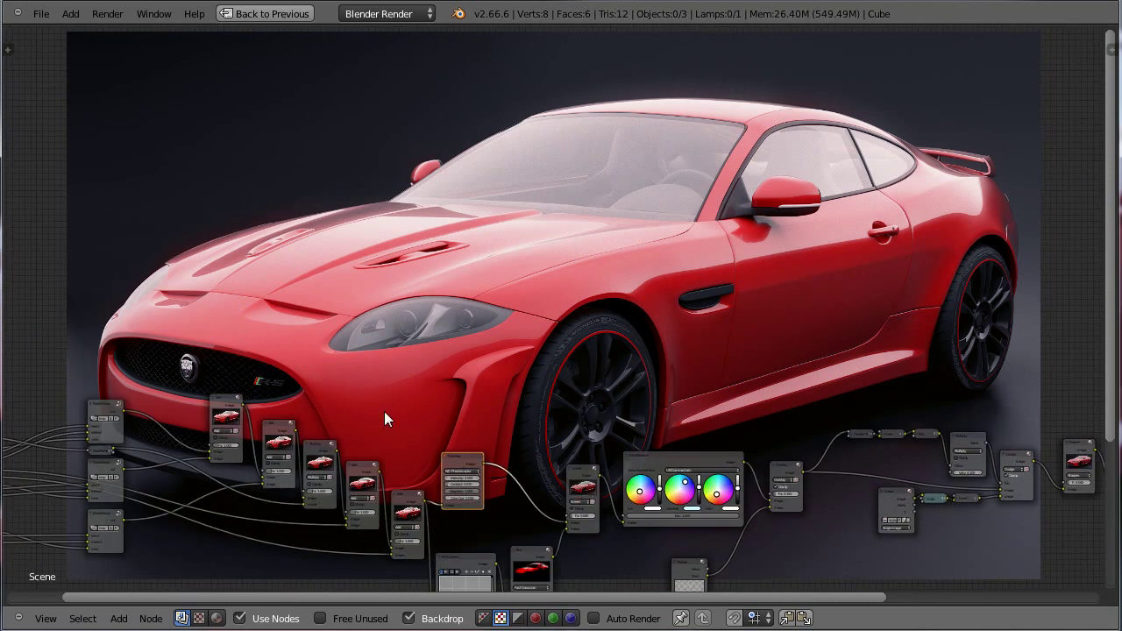
scroll(458, 489, up, 5)
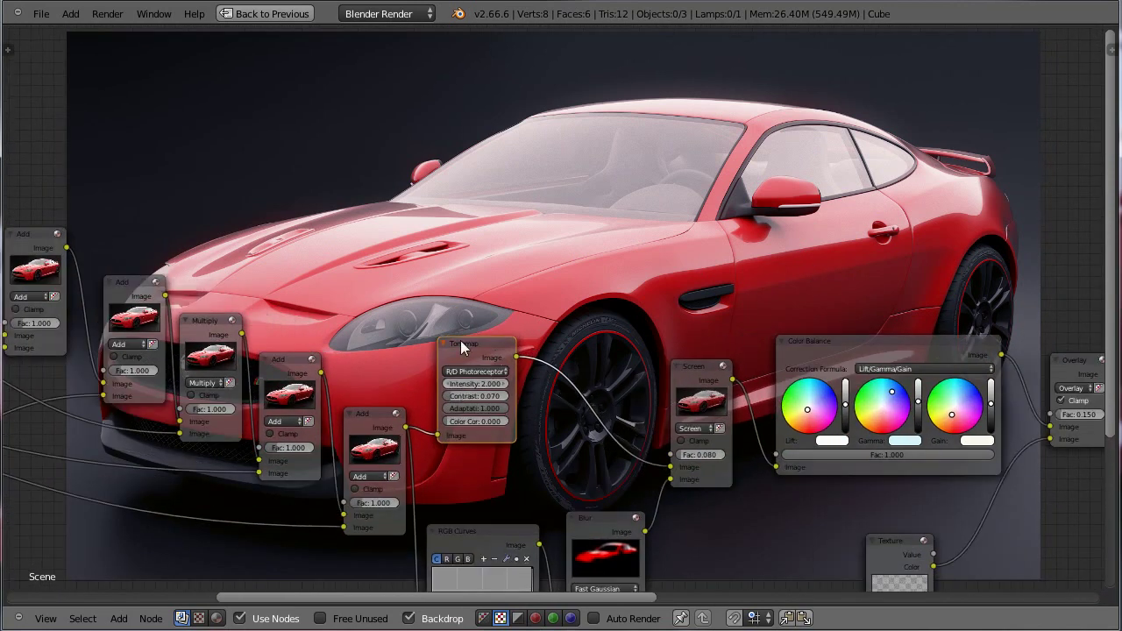
drag(460, 344, 492, 355)
middle_drag(629, 379, 539, 472)
middle_drag(673, 353, 661, 394)
scroll(445, 458, down, 5)
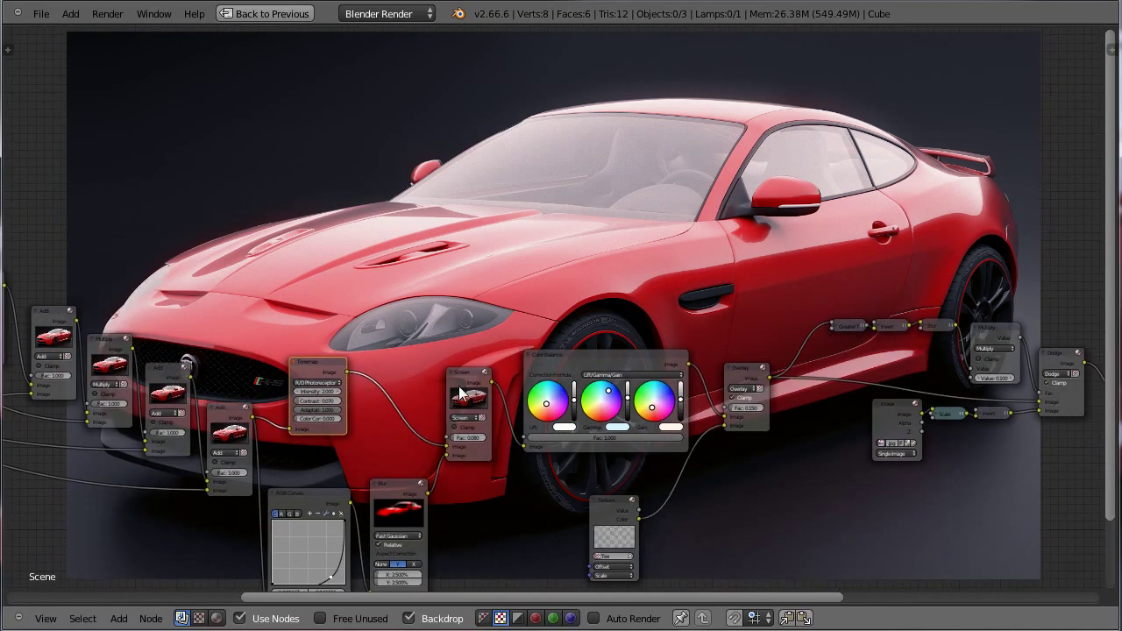
scroll(448, 401, up, 4)
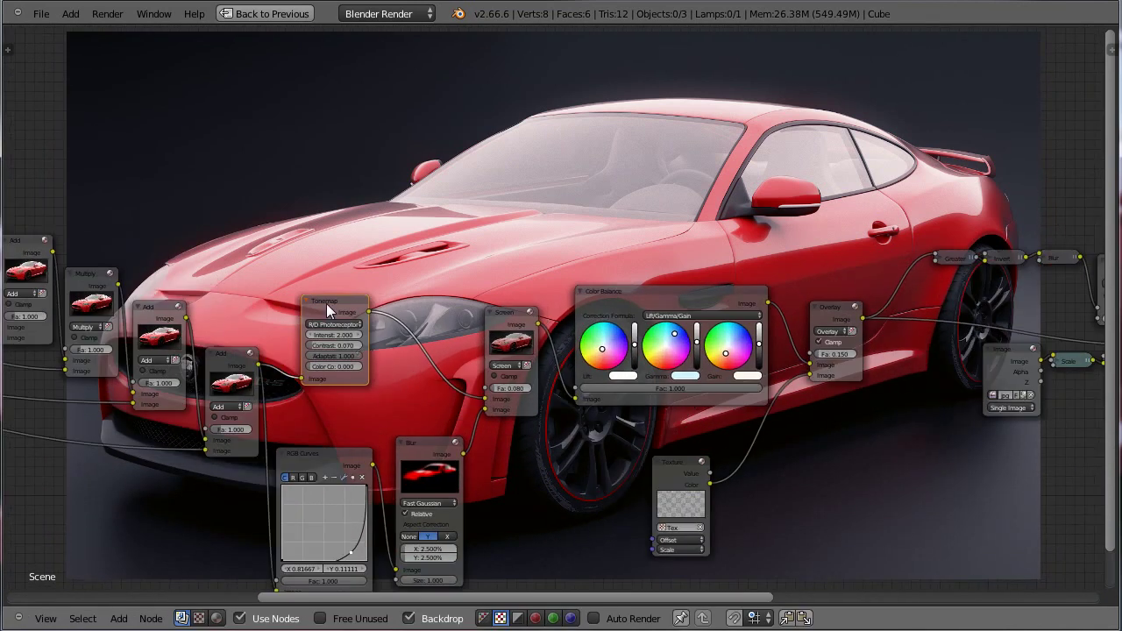
drag(332, 306, 323, 306)
scroll(328, 418, down, 2)
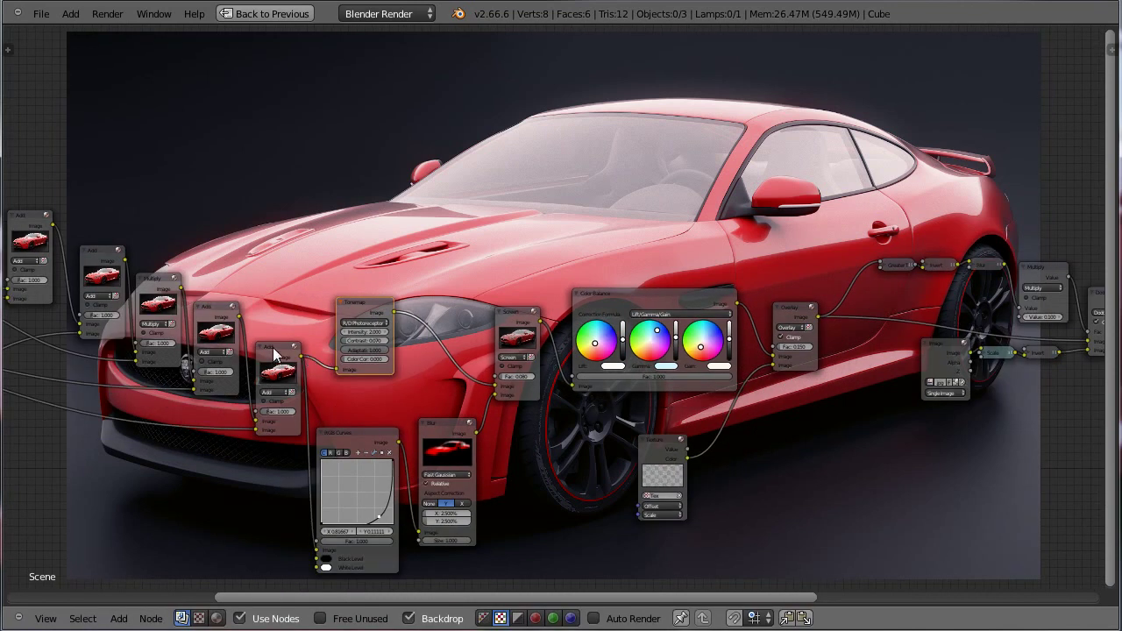
Step: Preview the RGB Curves node that isolates the highlights, and the Fast Gaussian Blur node after it, in the backdrop
middle_drag(317, 378, 406, 297)
scroll(406, 296, up, 2)
scroll(254, 259, up, 1)
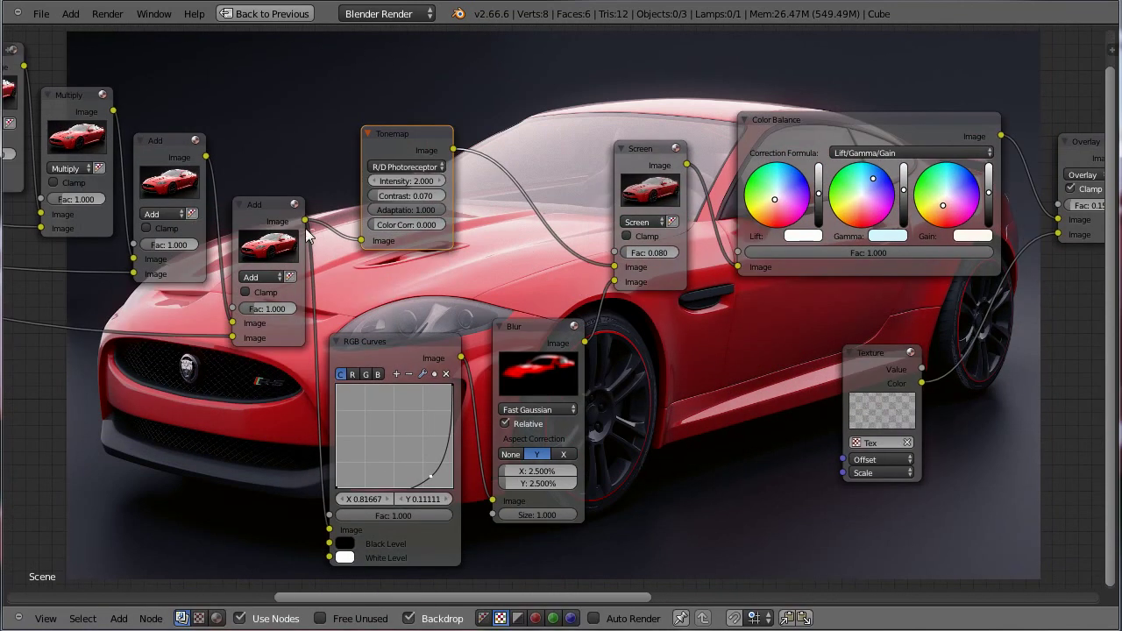
ctrl+shift+click(401, 358)
middle_drag(629, 373, 586, 447)
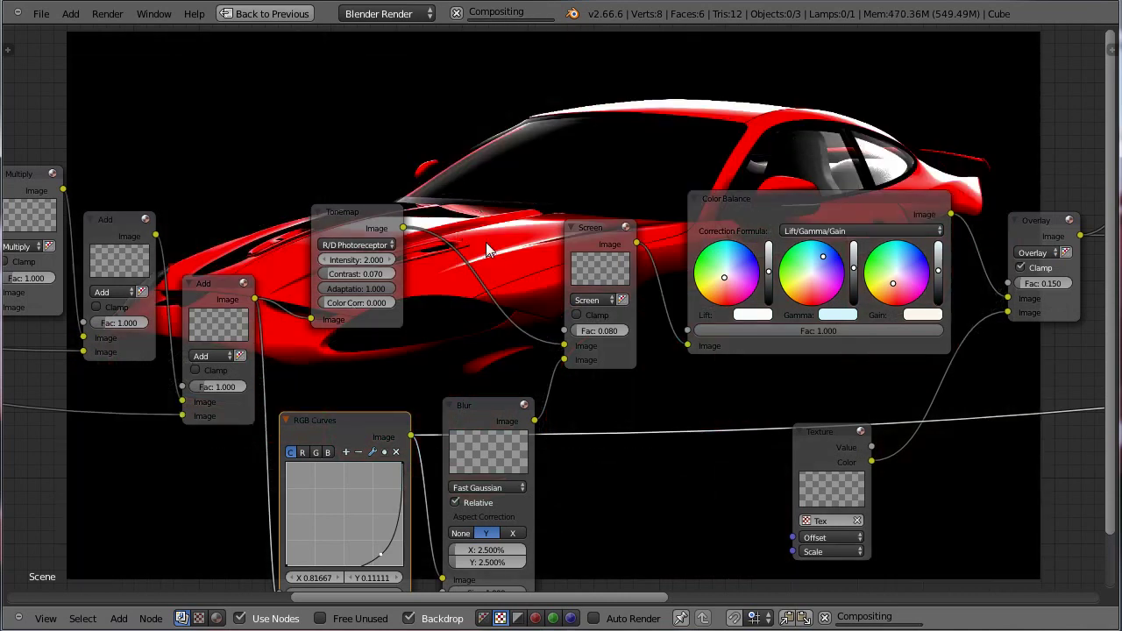
ctrl+shift+click(479, 409)
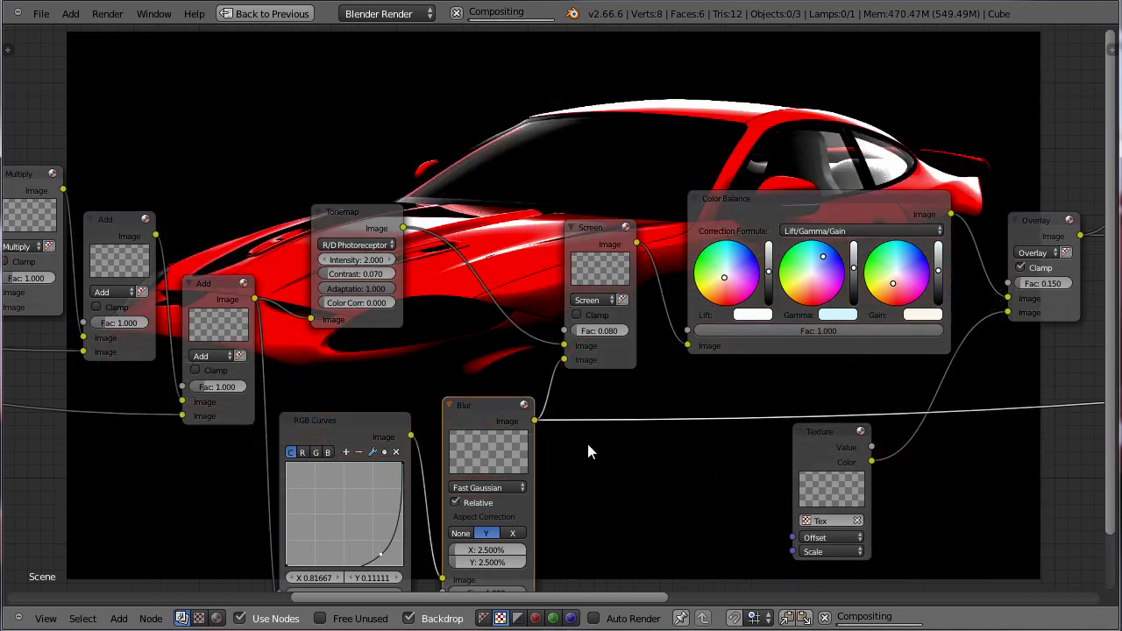
middle_drag(695, 383, 615, 458)
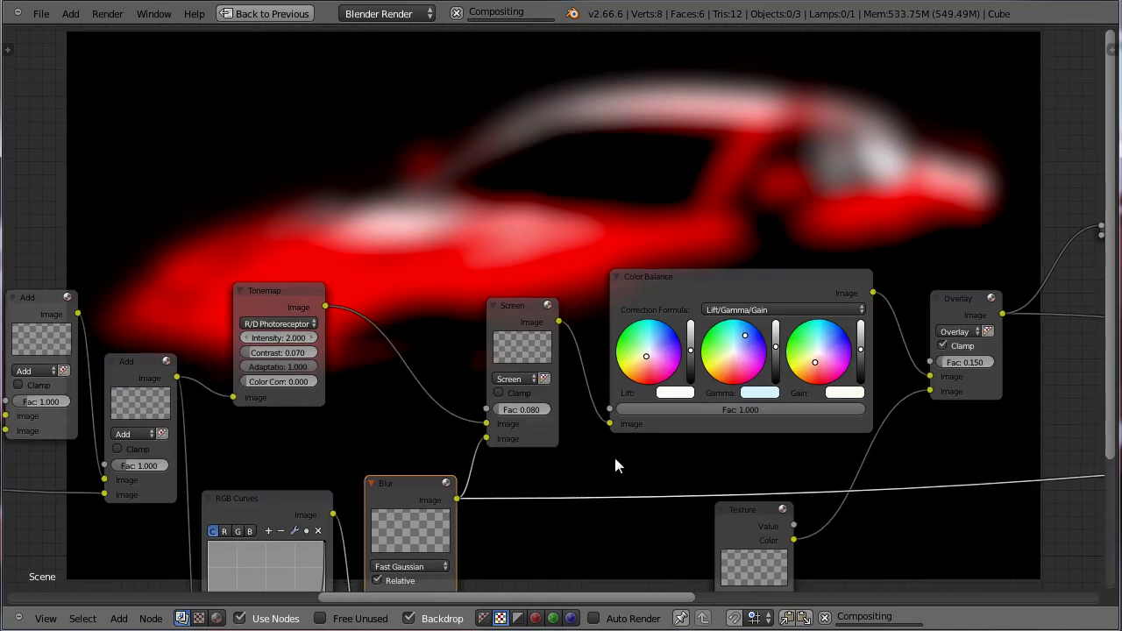
Step: Preview the Screen node that blends the blurred highlights over the tone-mapped image, and inspect the glow
ctrl+shift+click(517, 313)
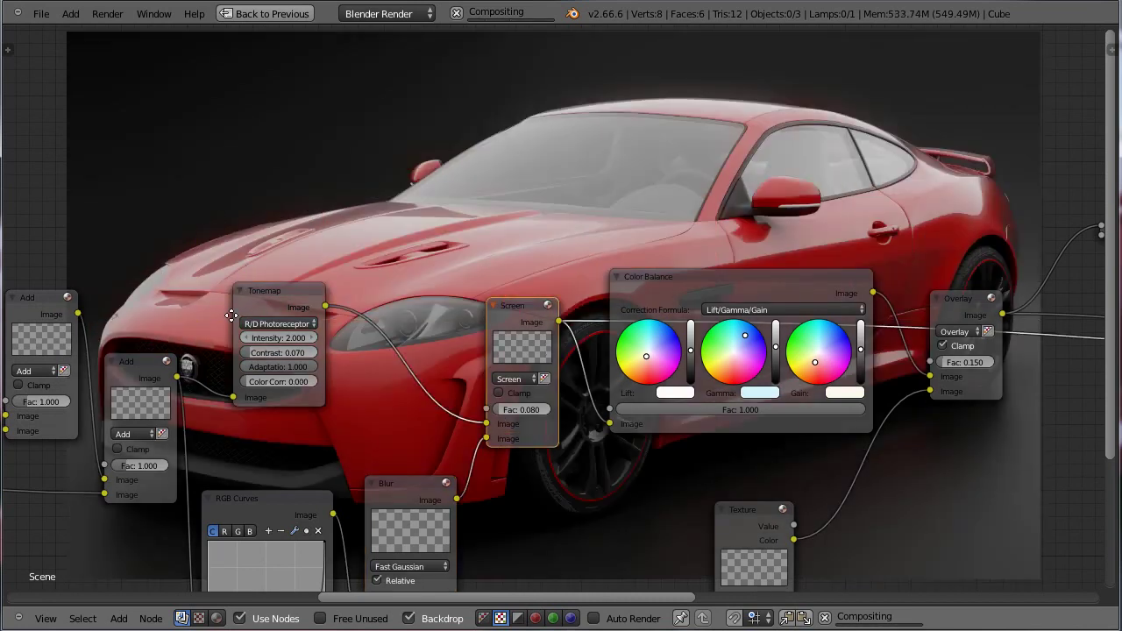
middle_drag(238, 320, 371, 341)
middle_drag(589, 246, 539, 386)
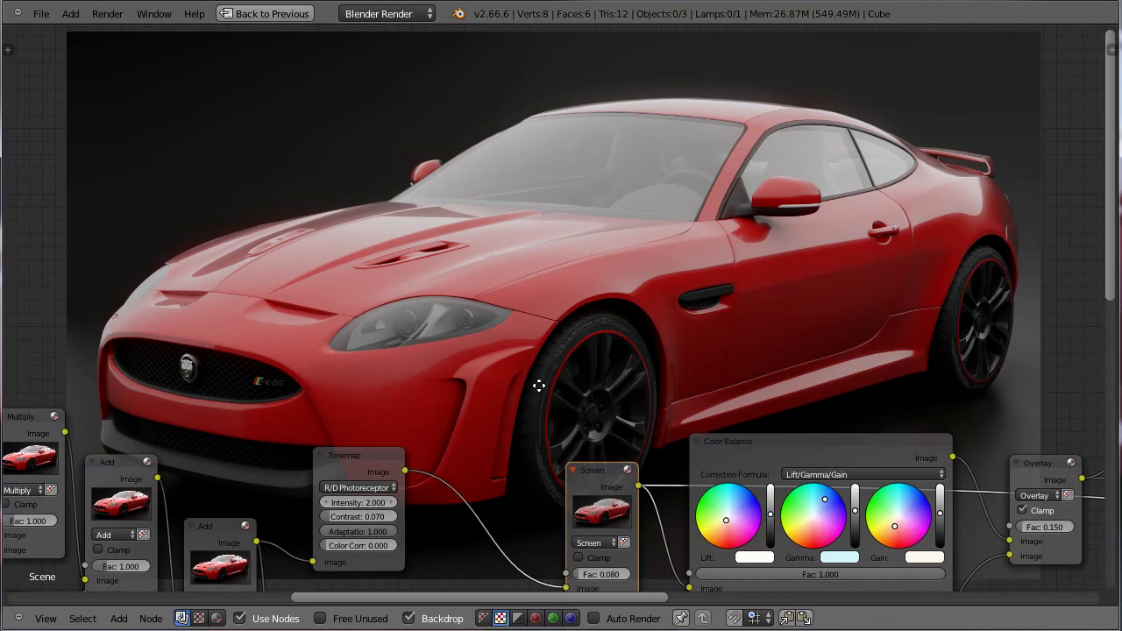
middle_drag(638, 439, 620, 446)
middle_drag(492, 429, 513, 349)
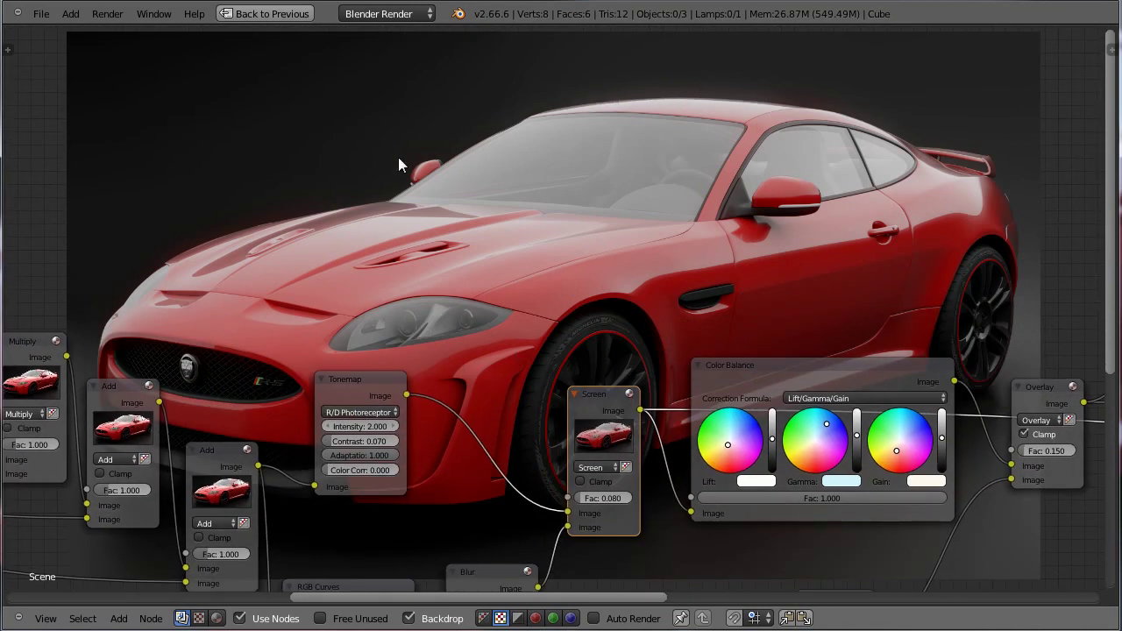
click(600, 394)
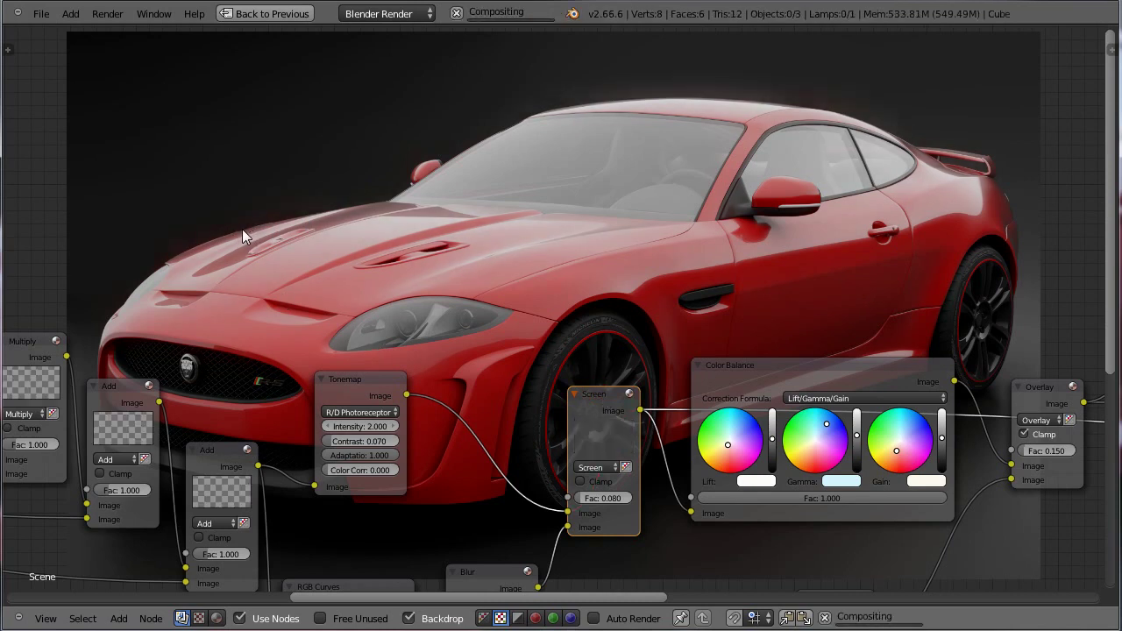
Step: Preview the Color Balance node's output in the backdrop
middle_drag(769, 360, 531, 385)
click(448, 241)
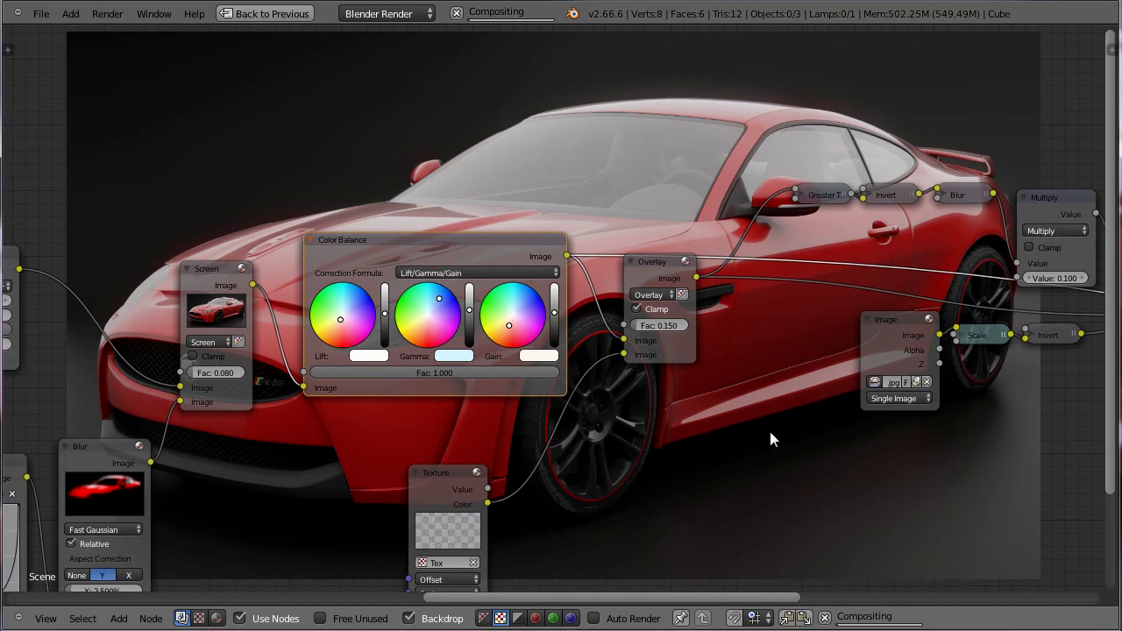
middle_drag(821, 381, 774, 495)
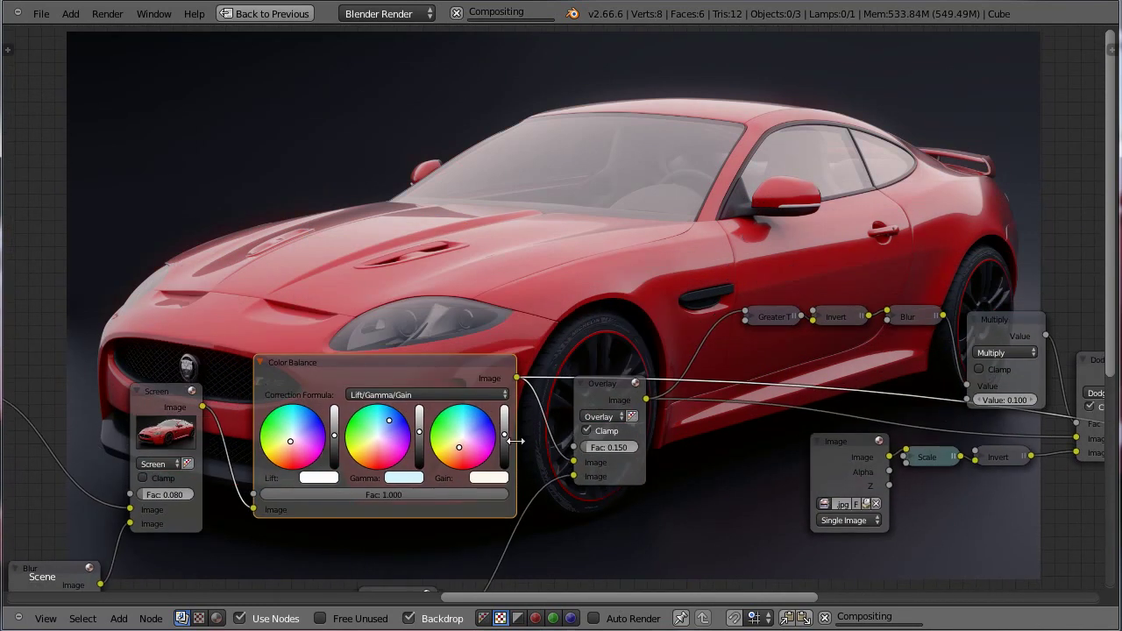
Step: Examine the Color Balance node's Lift, Gamma and Gain colour wheels and how the node connects to the following Overlay node
scroll(429, 496, up, 2)
middle_drag(429, 496, 635, 403)
scroll(634, 404, up, 3)
middle_drag(711, 384, 559, 458)
mouse_move(682, 432)
middle_down()
mouse_move(386, 539)
mouse_move(579, 548)
mouse_move(673, 450)
middle_up()
scroll(672, 450, down, 1)
middle_drag(626, 515, 488, 552)
scroll(631, 414, down, 1)
middle_drag(928, 416, 820, 476)
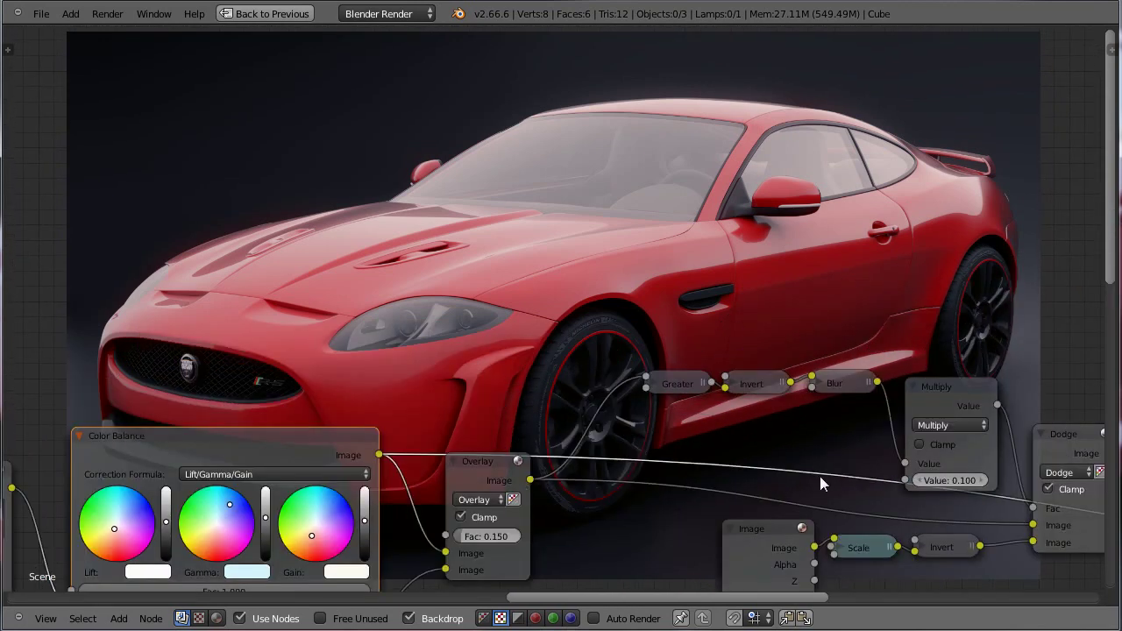
middle_drag(377, 493, 436, 447)
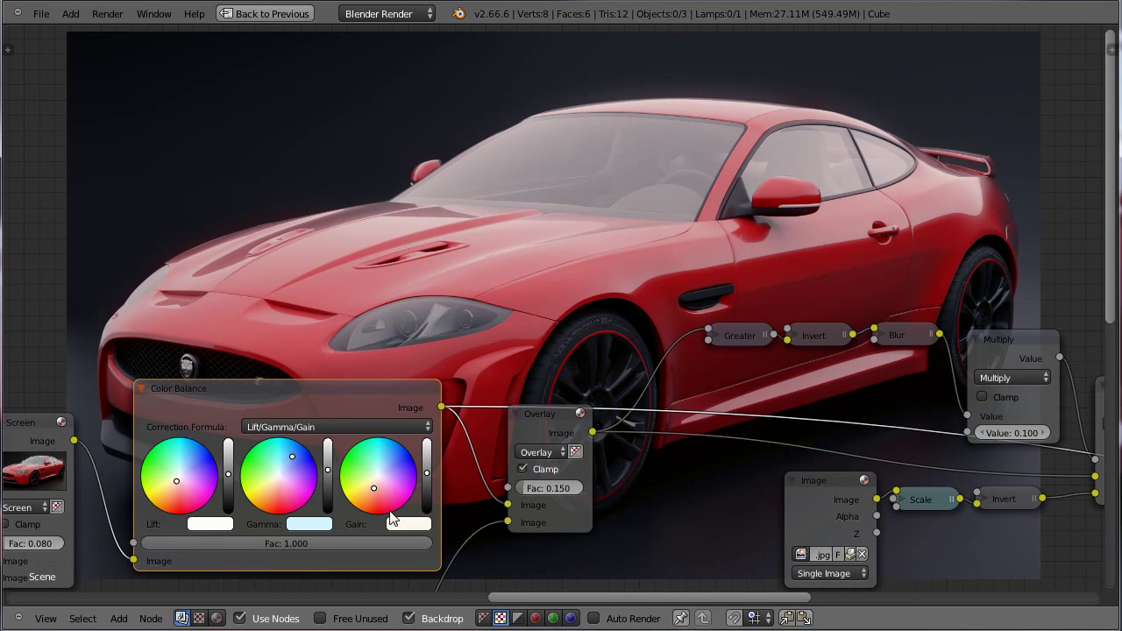
middle_drag(499, 486, 428, 524)
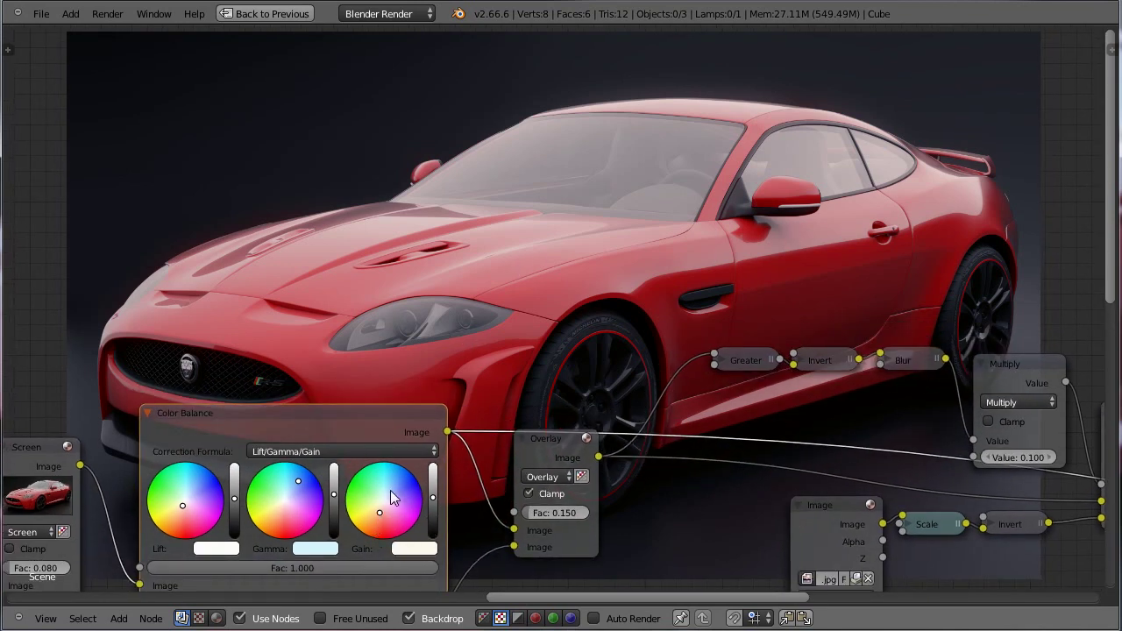
drag(360, 412, 362, 411)
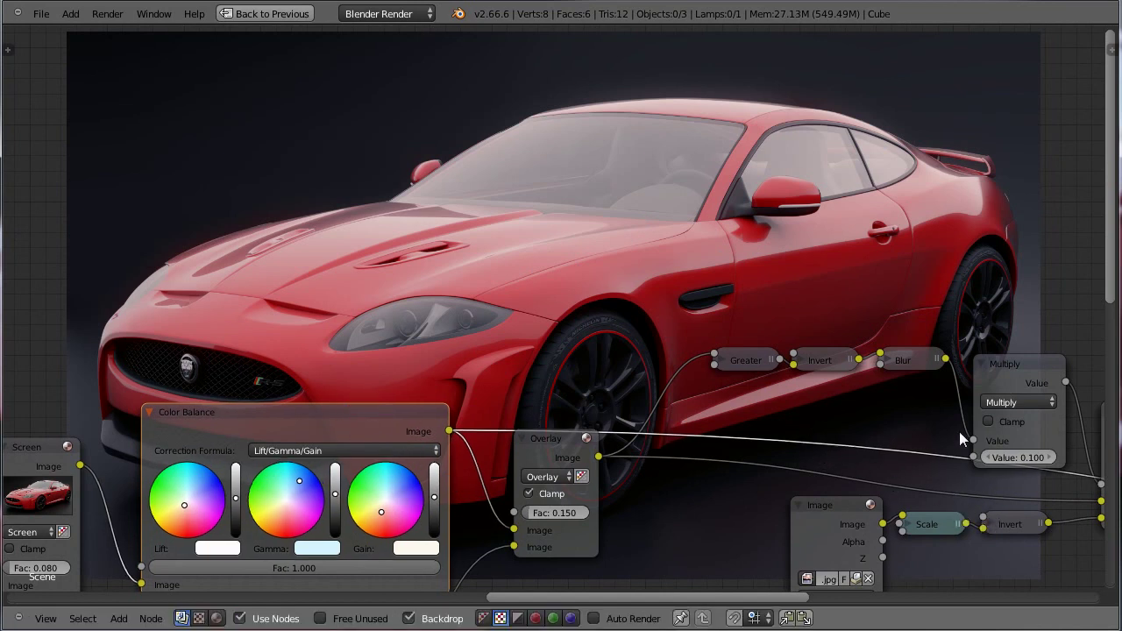
scroll(715, 503, down, 4)
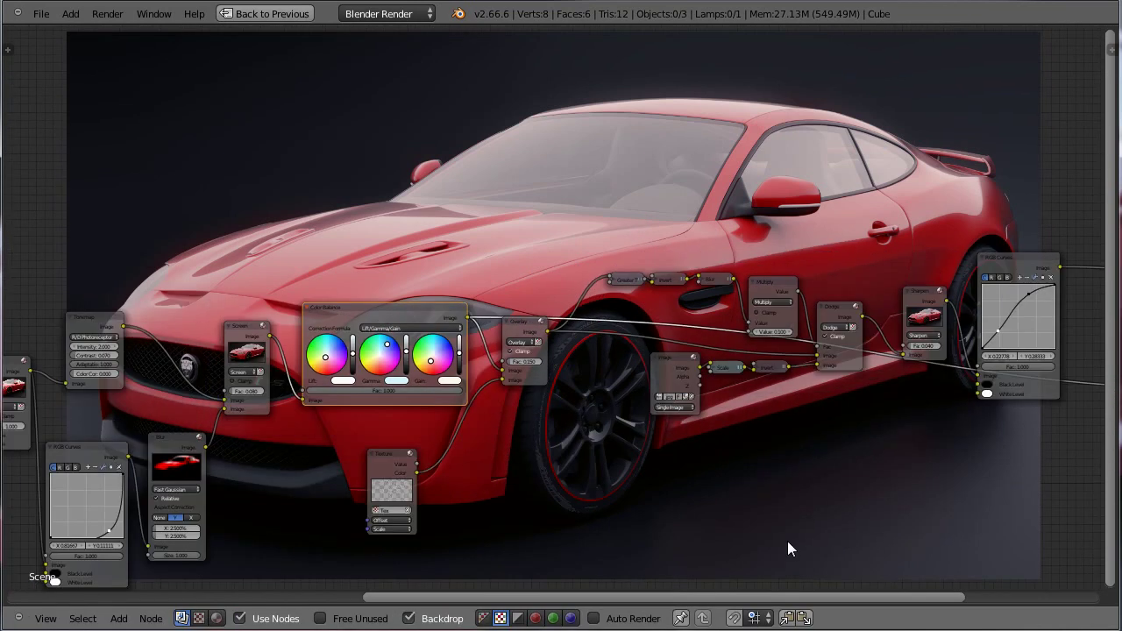
Step: Mute the Color Balance node to compare the backdrop without its grading, and unmute it again
scroll(366, 372, up, 4)
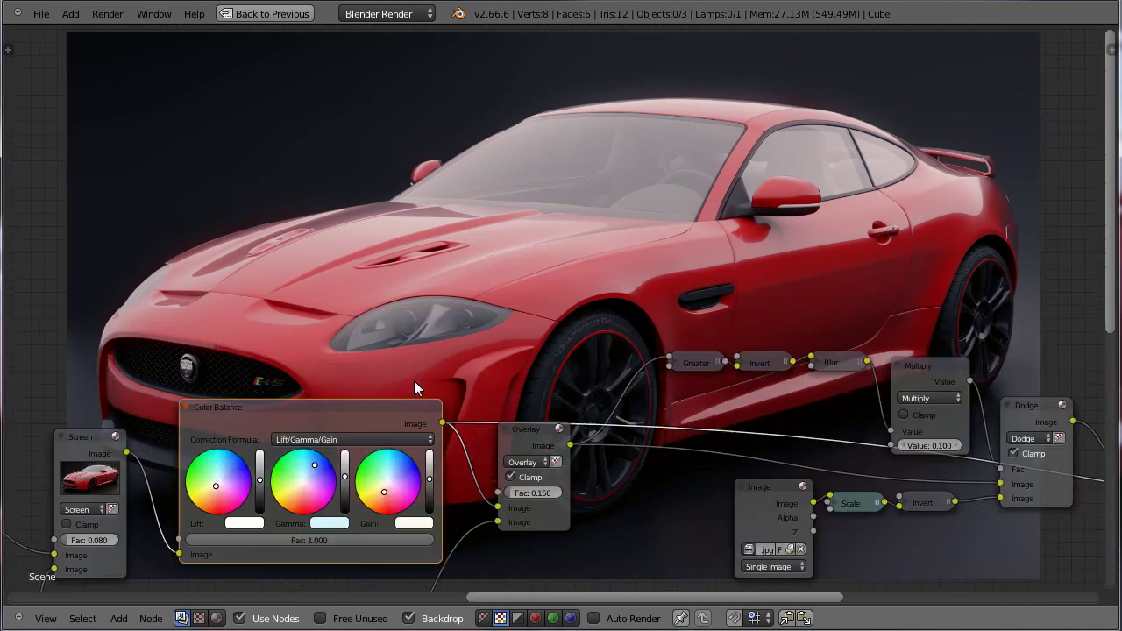
mouse_move(267, 462)
mouse_down()
mouse_move(274, 425)
mouse_move(270, 447)
mouse_up()
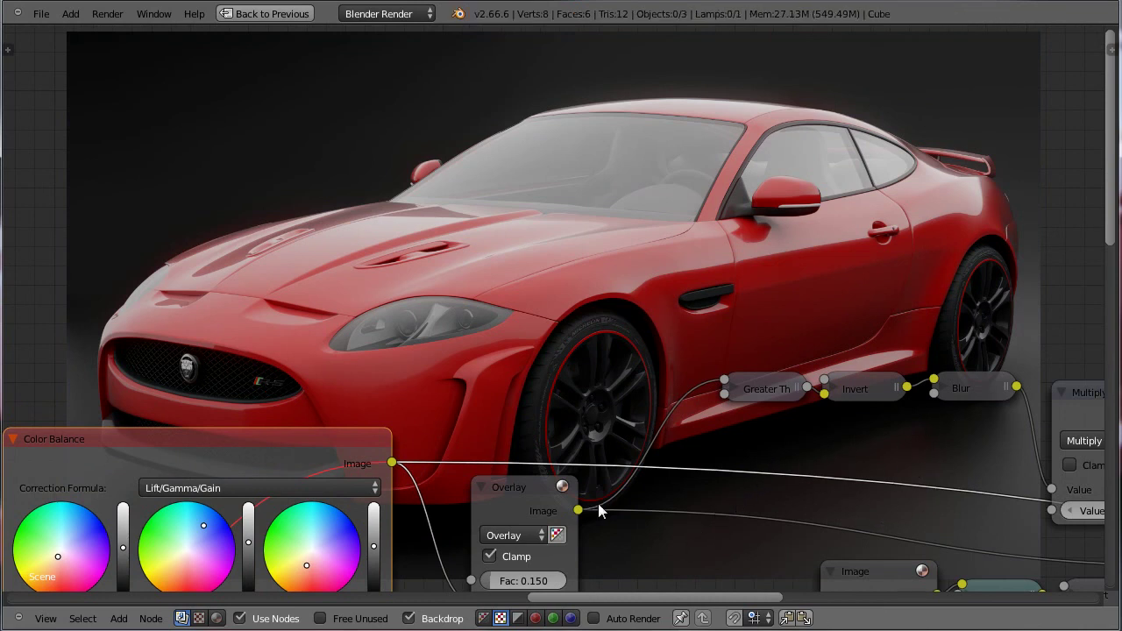
key(m)
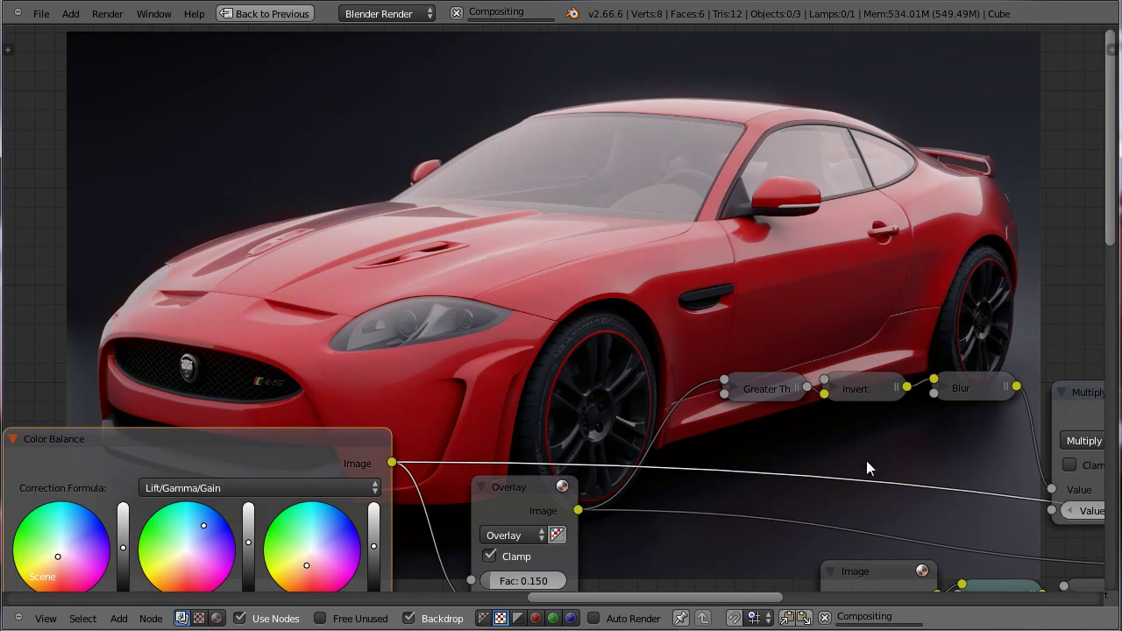
Step: Examine the colour-balanced car image in the backdrop with the nodes kept clear of most of the picture
scroll(809, 470, down, 4)
middle_drag(809, 471, 838, 433)
scroll(683, 429, up, 5)
middle_drag(683, 429, 478, 289)
drag(270, 388, 270, 379)
middle_drag(530, 213, 598, 490)
scroll(593, 407, down, 7)
middle_drag(551, 349, 457, 524)
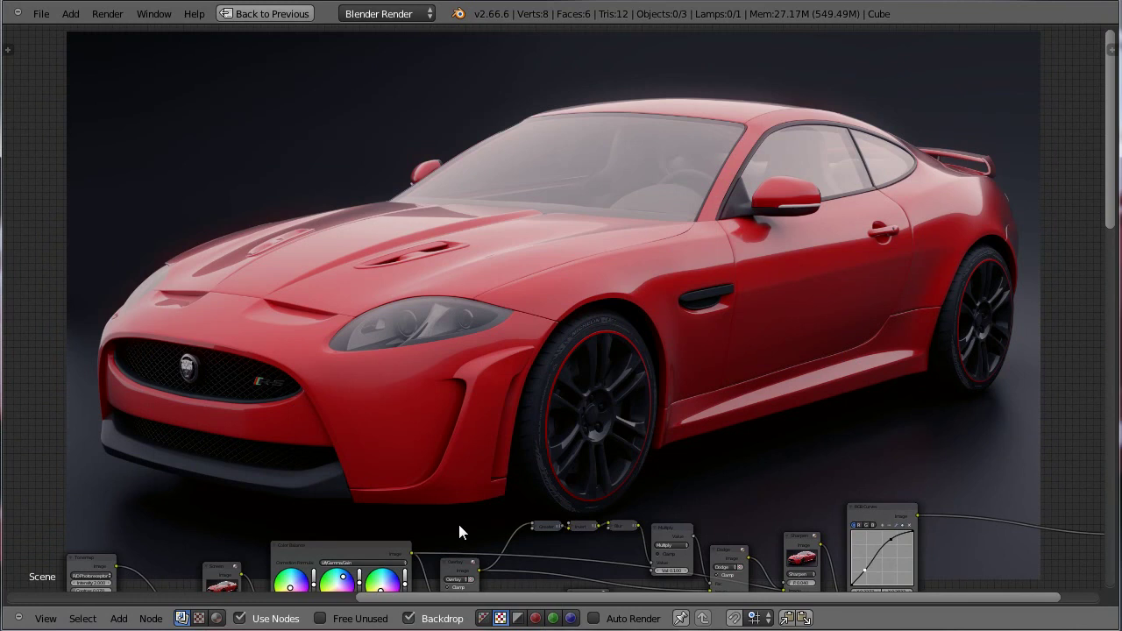
scroll(671, 485, down, 2)
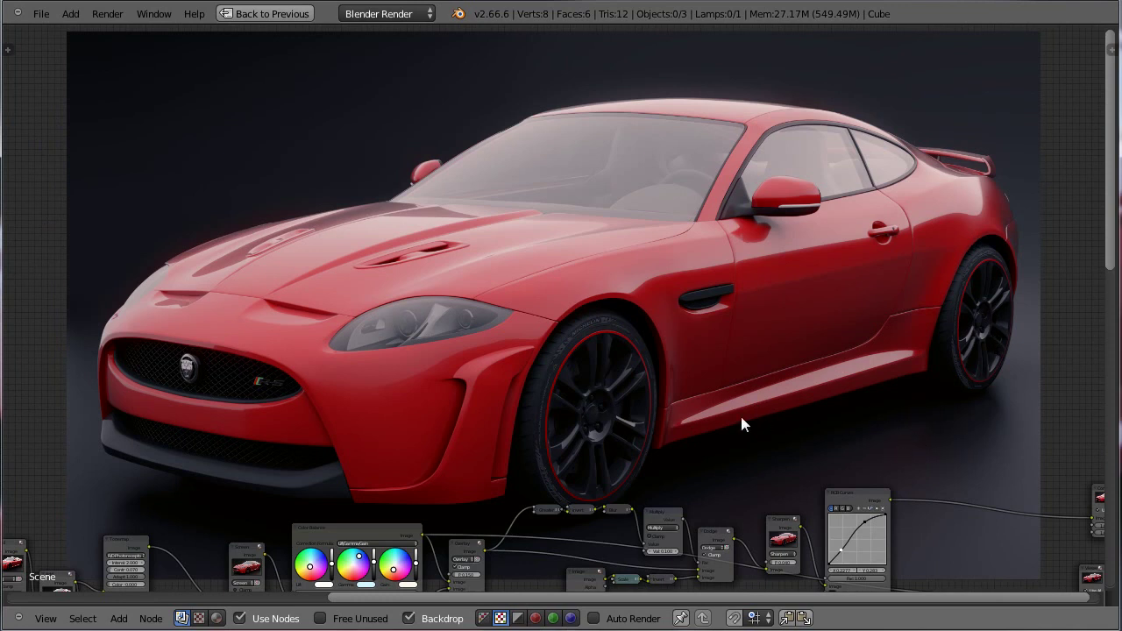
Step: Magnify the backdrop around the headlight and front wheel arch, with the Color Balance and Overlay nodes in view
middle_drag(543, 382, 540, 202)
scroll(540, 202, up, 6)
middle_drag(473, 439, 489, 394)
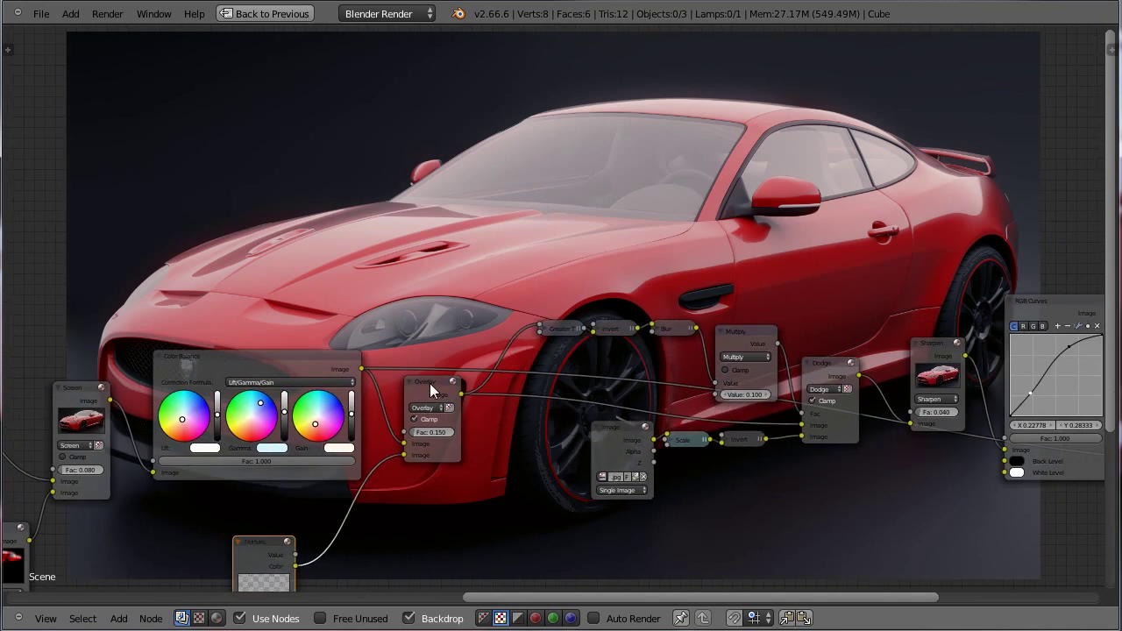
scroll(351, 434, up, 3)
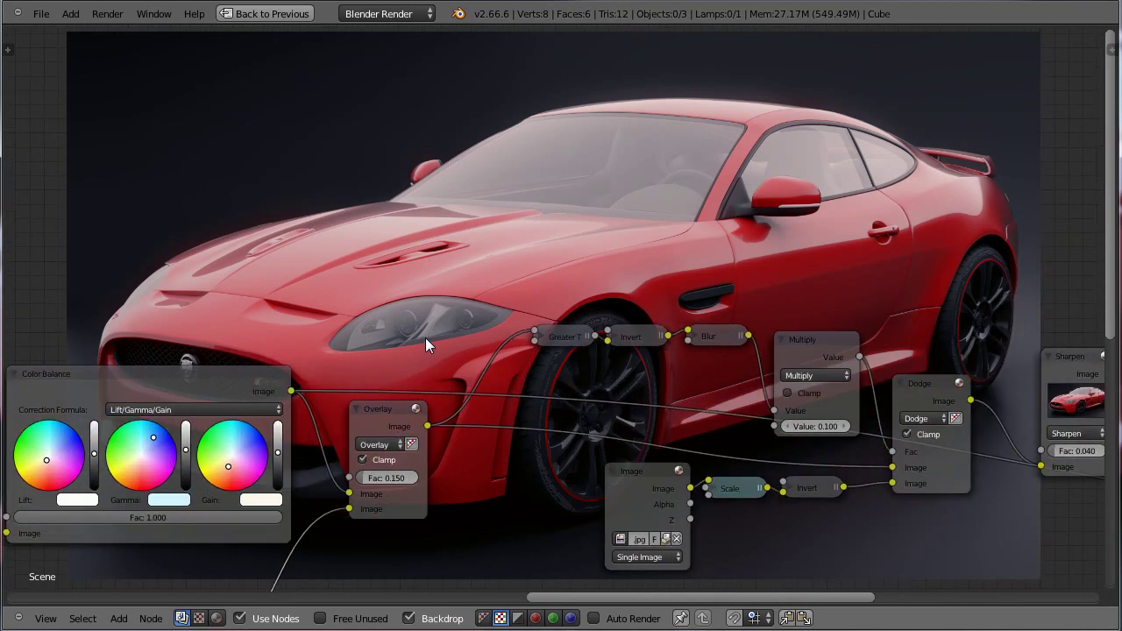
key(v)
key(alt+v)
key(alt+v)
key(alt+v)
key(alt+v)
key(alt+v)
key(alt+v)
key(alt+v)
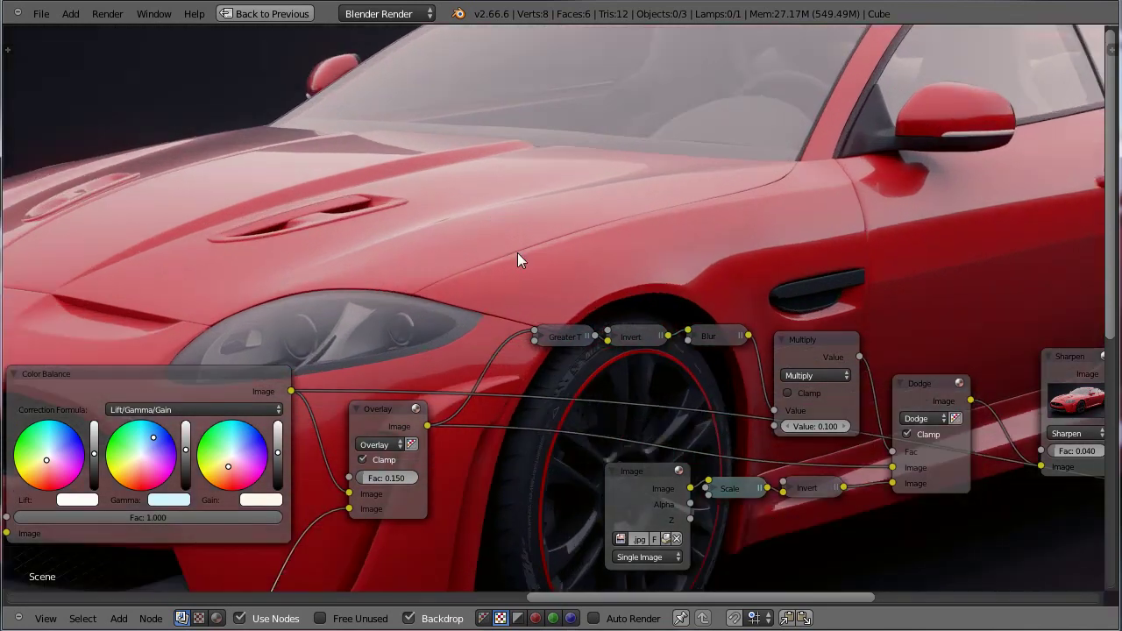
key(v)
key(v)
key(v)
key(alt+v)
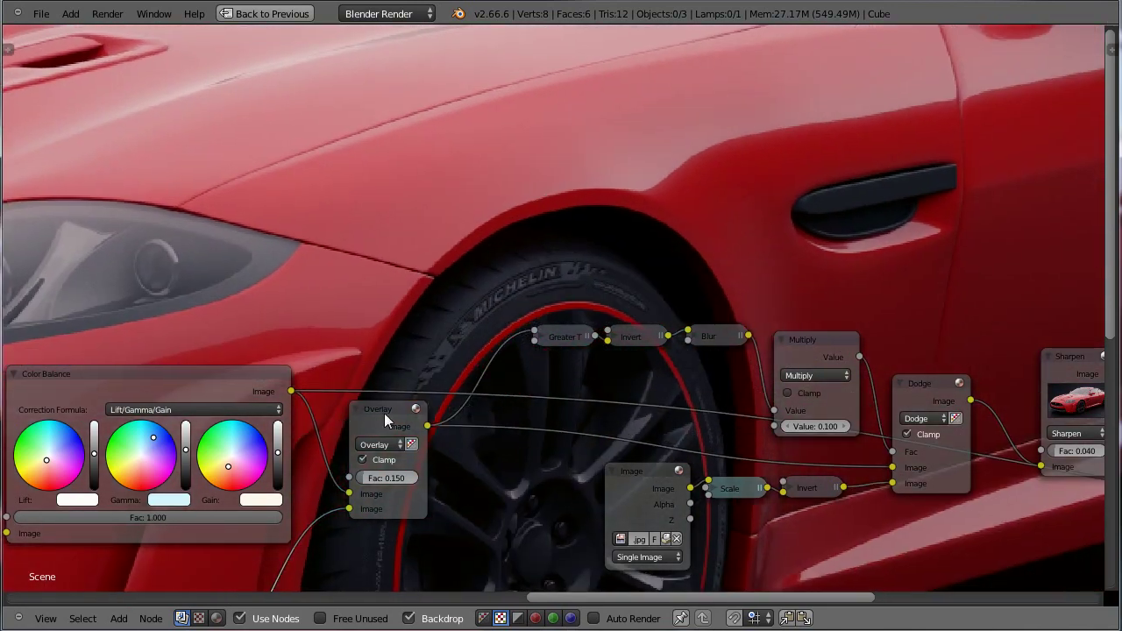
Step: Check the Texture node feeding the Overlay node, and preview the Overlay node's output in the backdrop
click(384, 413)
middle_drag(381, 509, 468, 350)
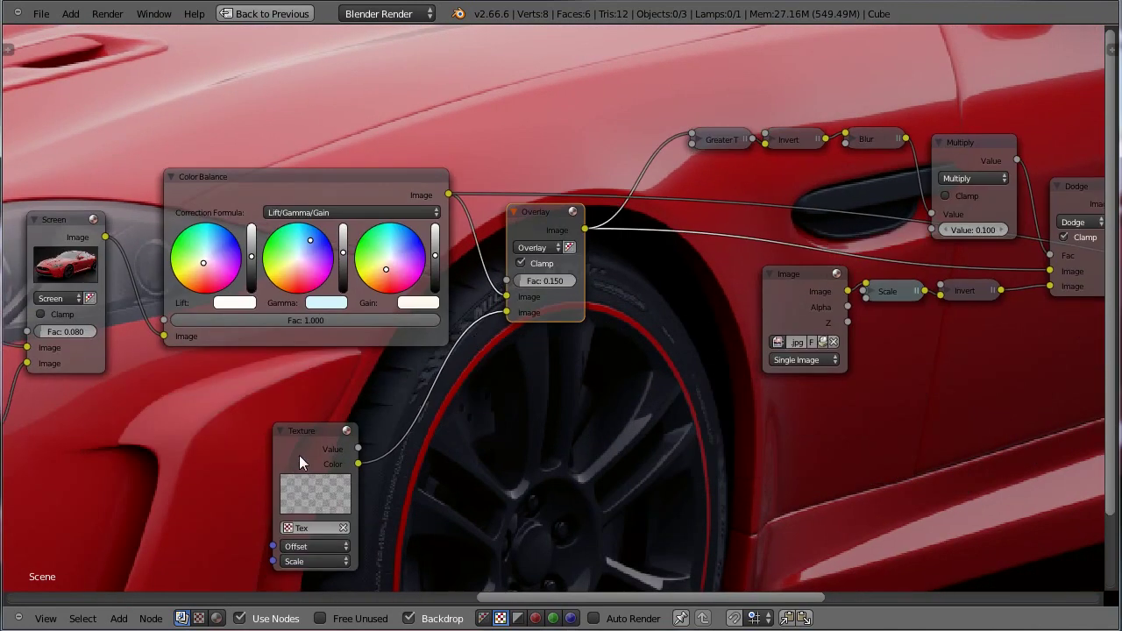
middle_drag(421, 419, 443, 540)
middle_drag(308, 319, 302, 395)
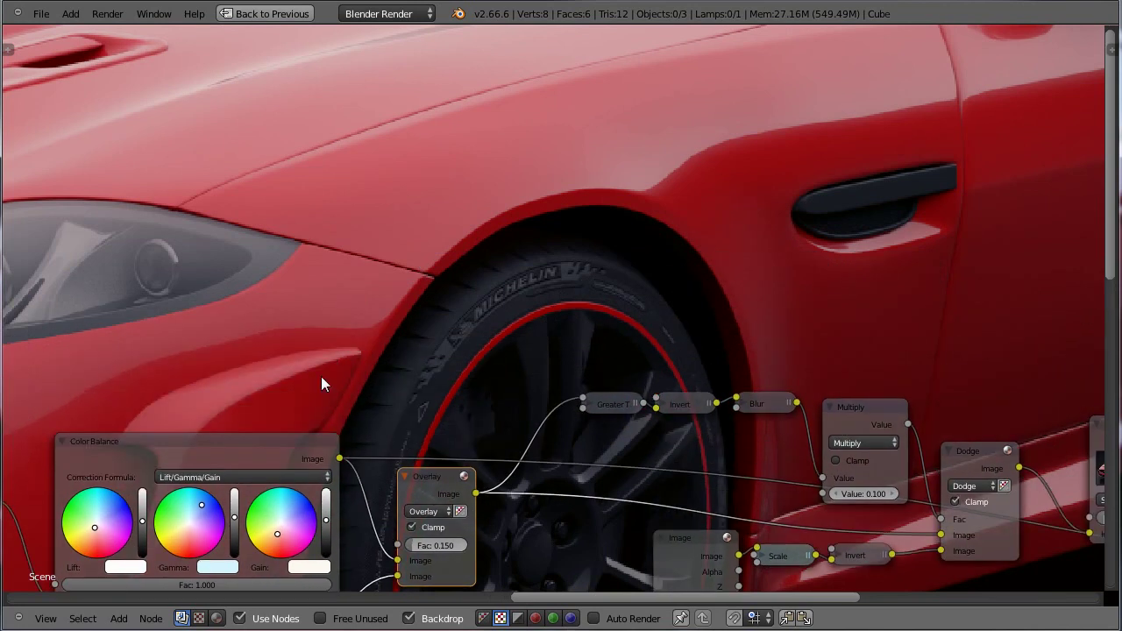
click(422, 477)
drag(424, 483, 432, 483)
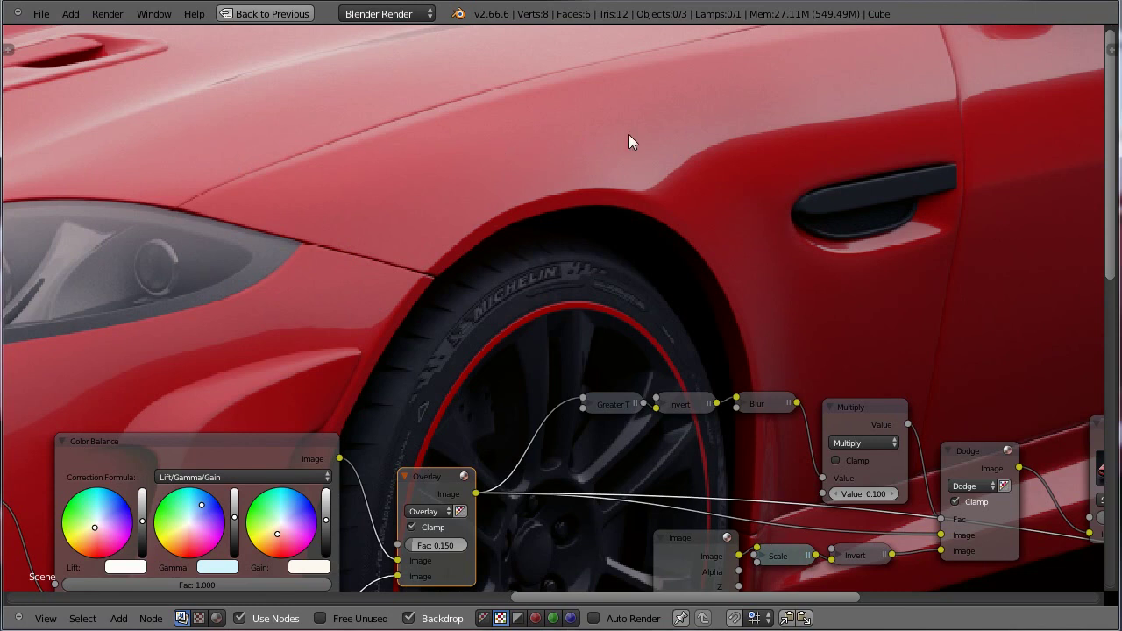
Step: Inspect the Overlay result up close on the windscreen, headlight and front wing
key(space)
click(488, 133)
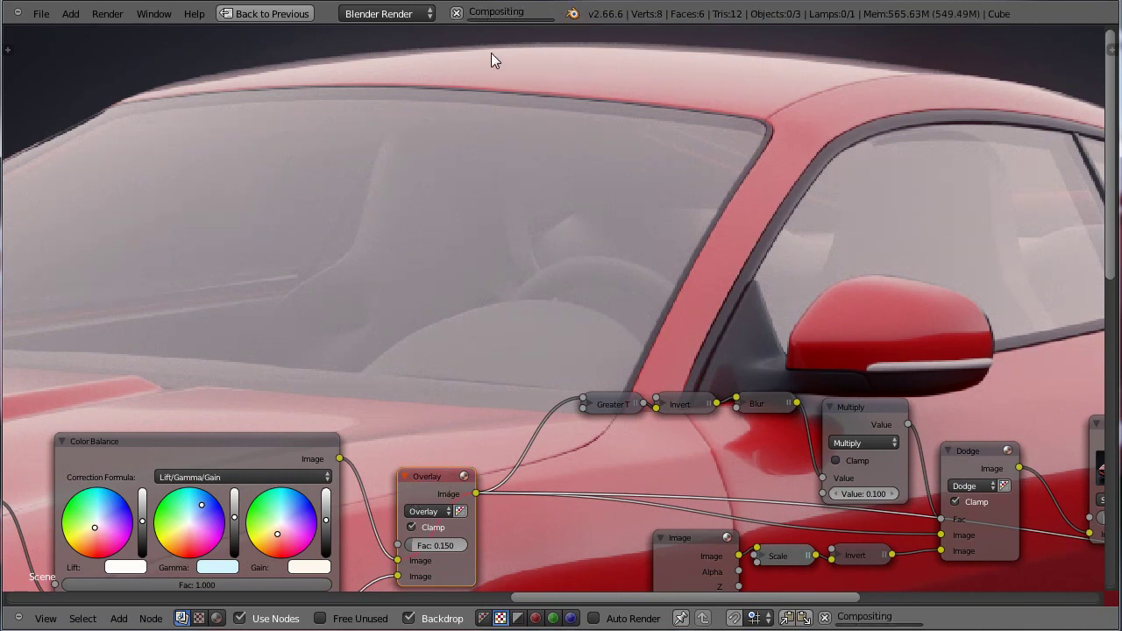
click(434, 477)
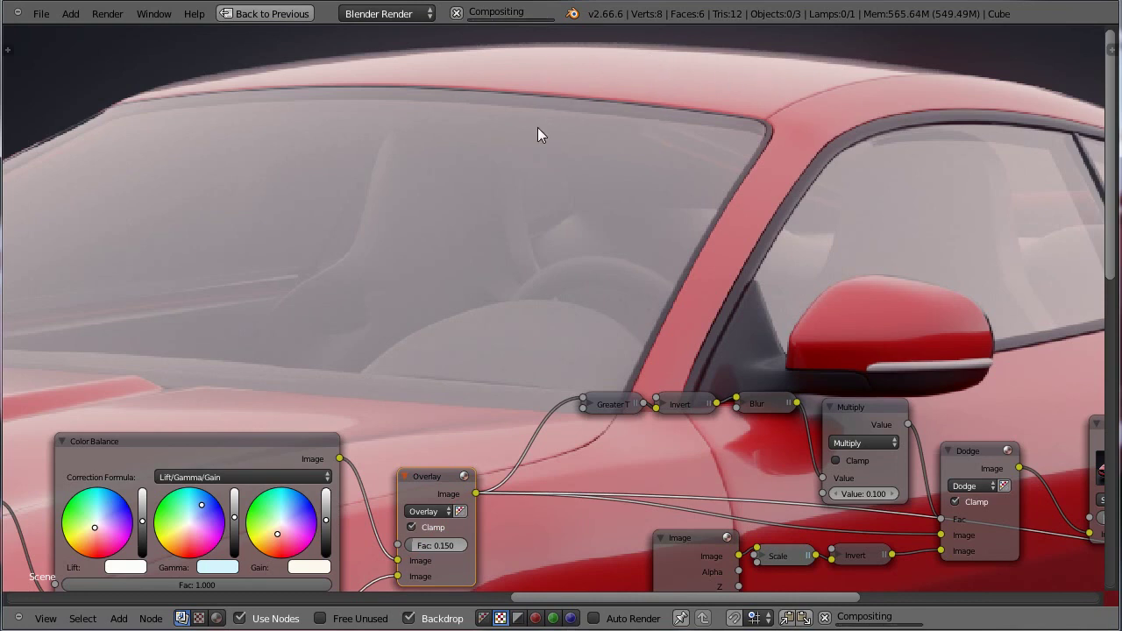
alt+middle_drag(438, 319, 673, 57)
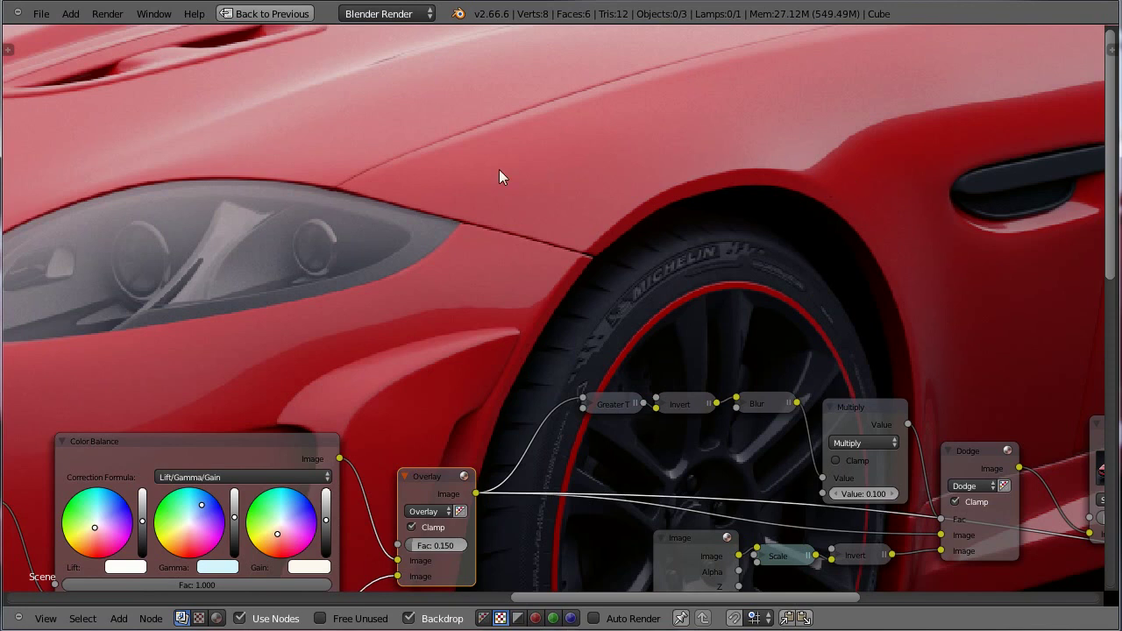
alt+middle_drag(297, 300, 481, 239)
alt+middle_drag(895, 237, 691, 389)
Step: Shrink the backdrop to show the whole car behind the nodes between Overlay and RGB Curves
key(v)
key(v)
key(v)
key(v)
key(v)
key(v)
scroll(986, 460, up, 1)
middle_drag(986, 460, 631, 351)
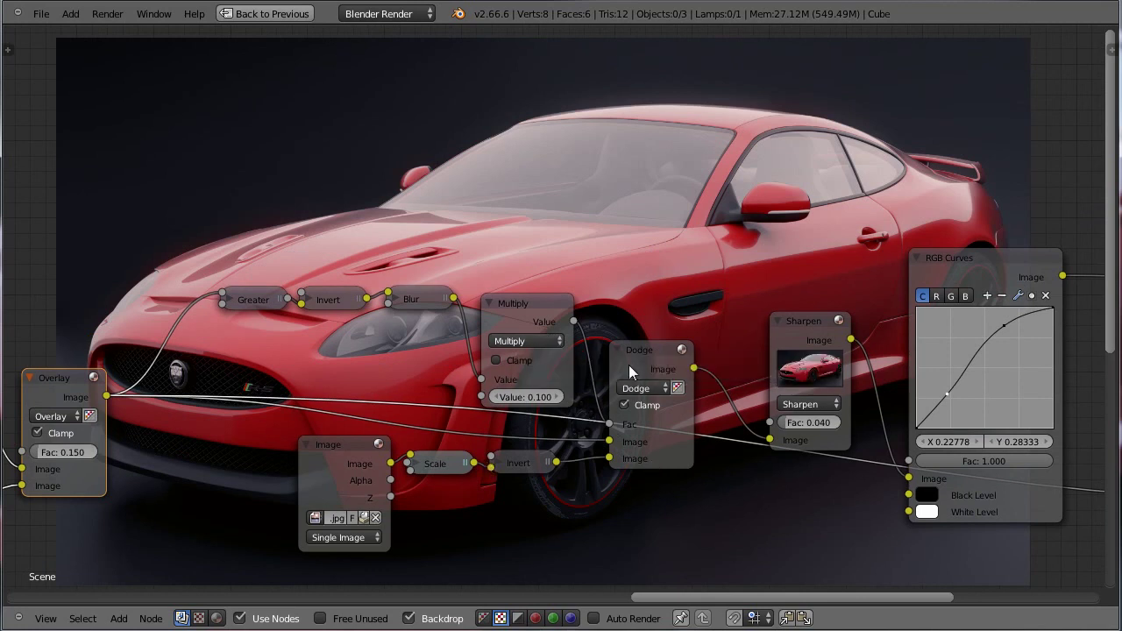
Step: Examine how the Greater Than, Invert, Blur and Multiply chain and the Image node's chain feed the Dodge node
middle_drag(637, 200, 561, 281)
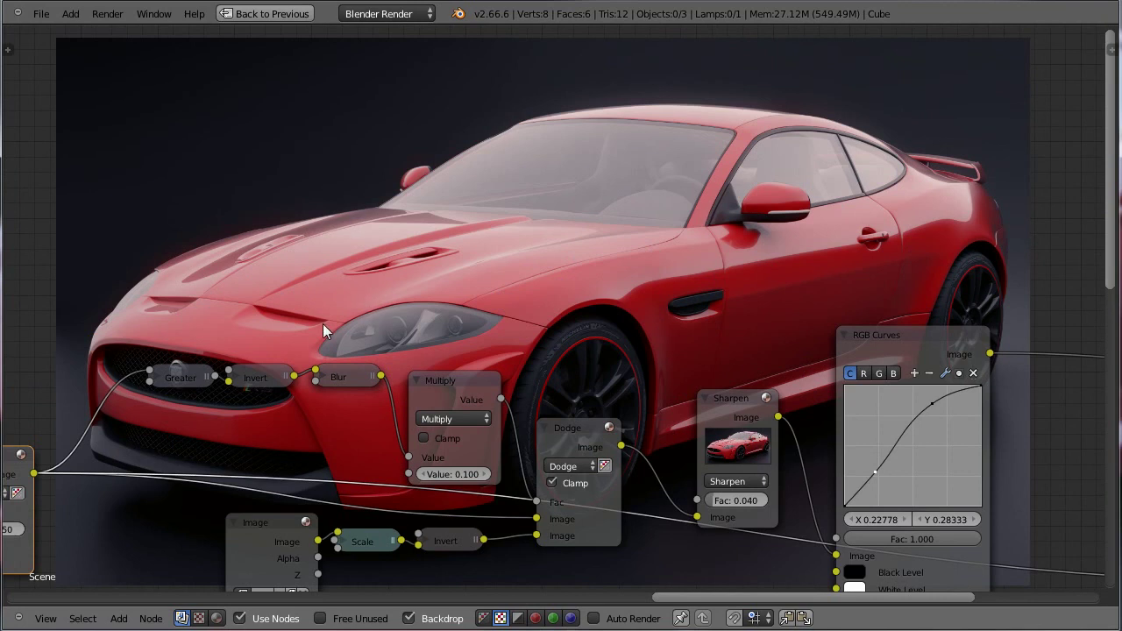
middle_drag(332, 342, 473, 316)
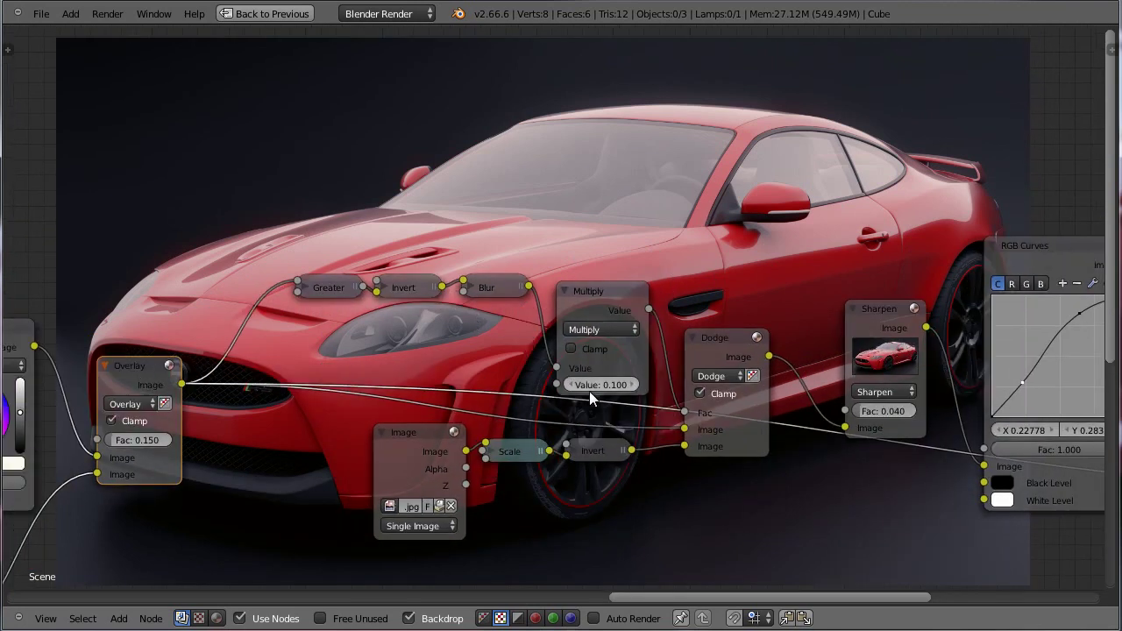
click(407, 436)
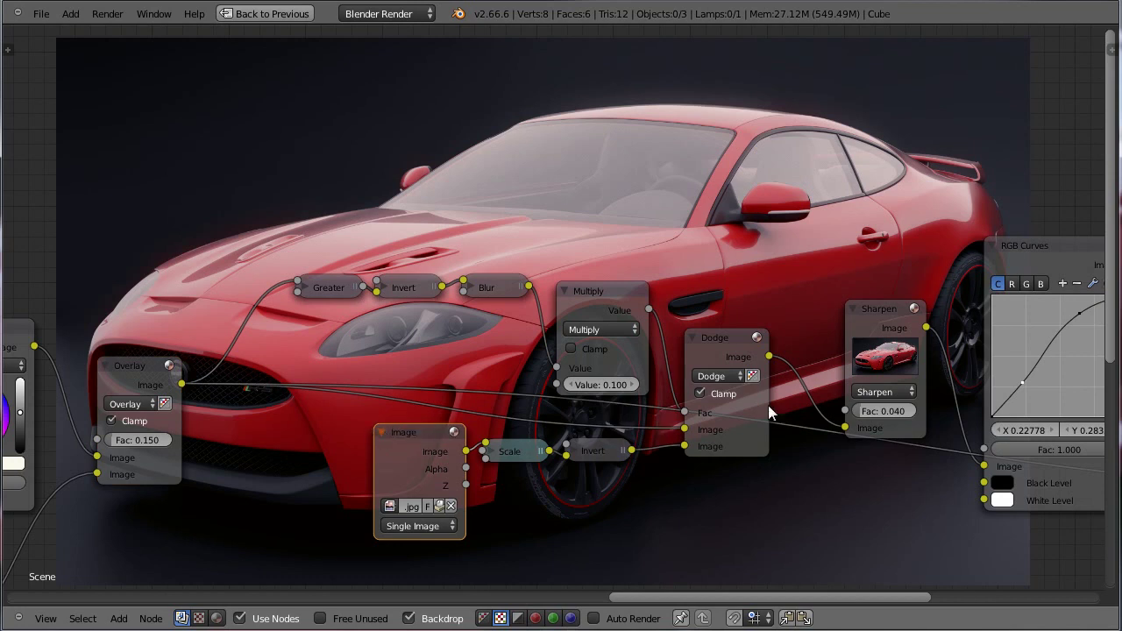
middle_drag(774, 403, 643, 427)
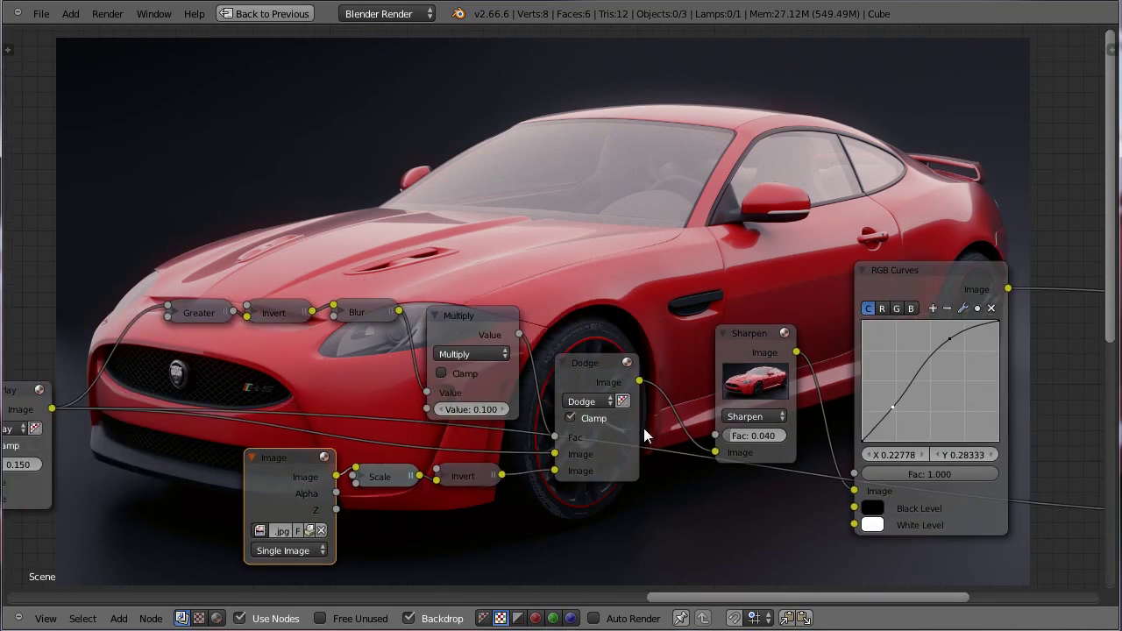
scroll(535, 427, up, 2)
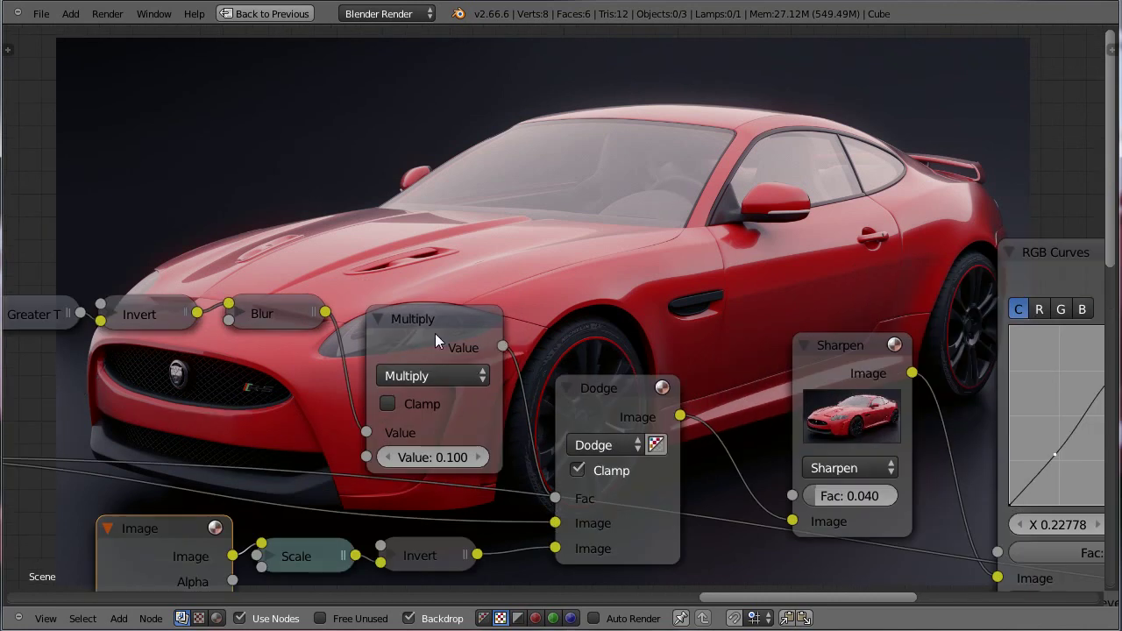
middle_drag(538, 467, 560, 434)
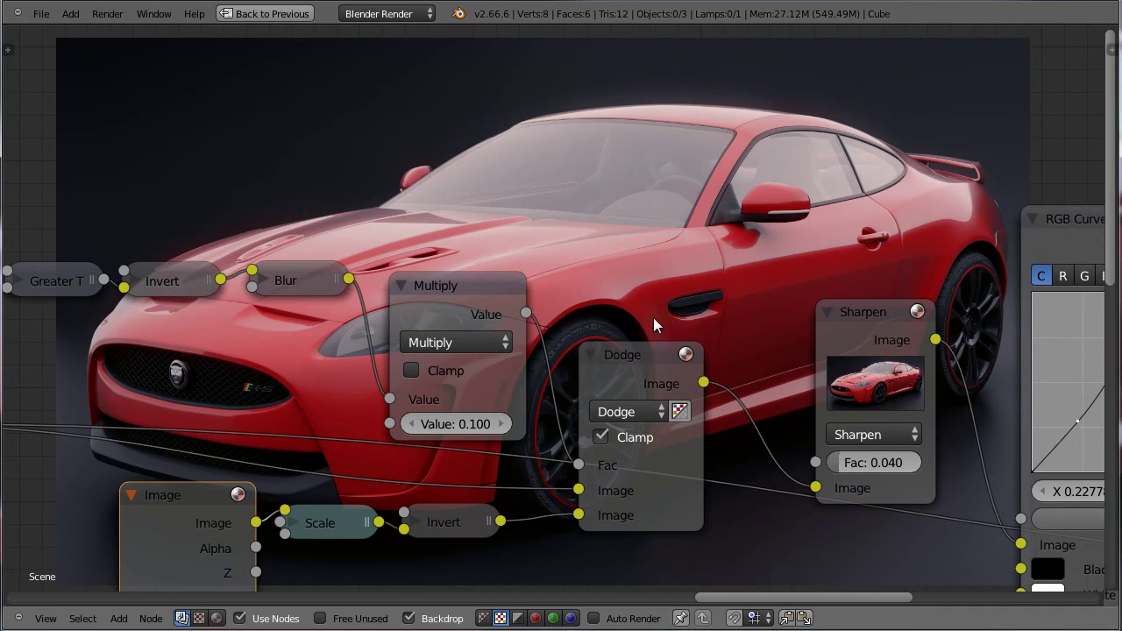
Step: Preview the Multiply node's mask in the backdrop and trace its chain back to the Overlay node
ctrl+shift+click(462, 287)
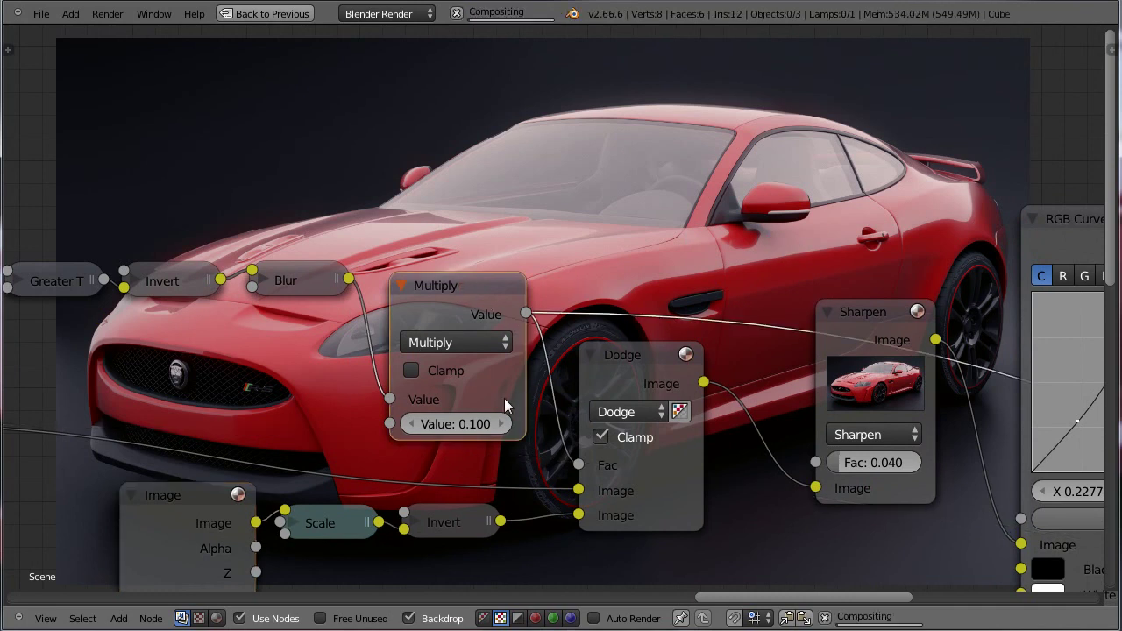
middle_drag(596, 338, 604, 368)
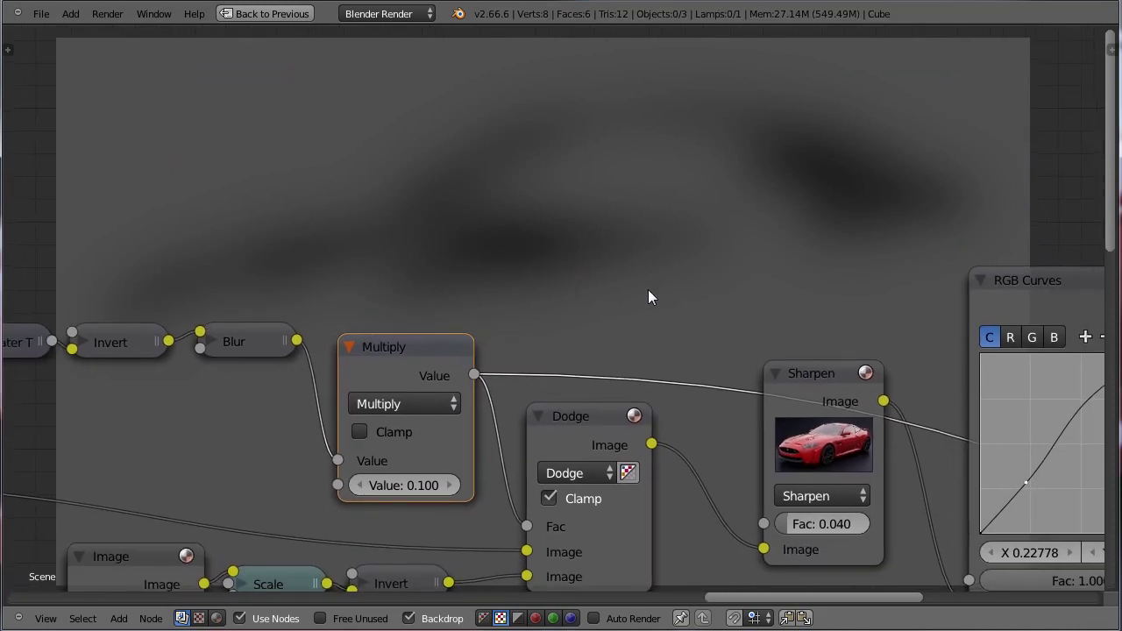
middle_drag(679, 300, 565, 210)
middle_drag(425, 328, 590, 448)
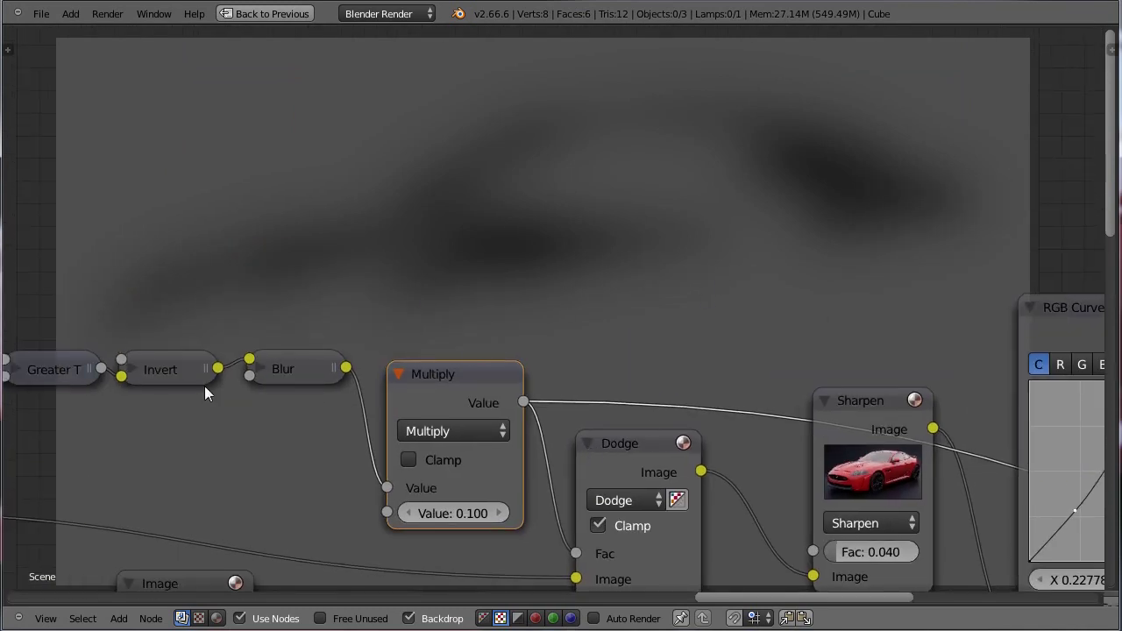
middle_drag(130, 388, 523, 289)
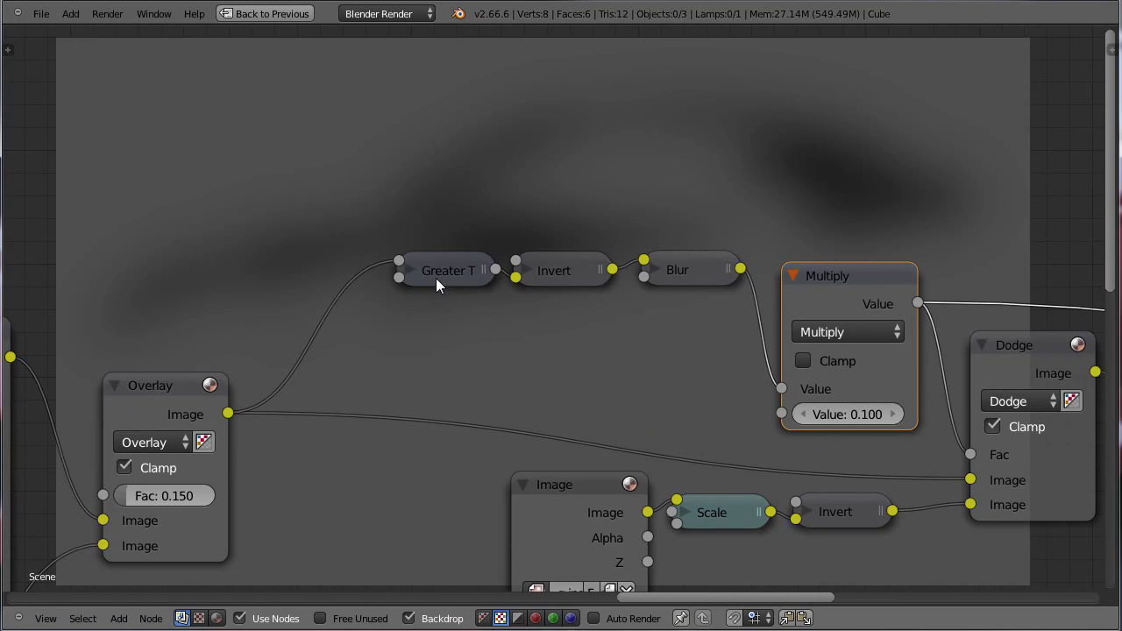
Step: Preview the Overlay node and the Greater Than node after it, and check the Greater Than node's threshold settings
click(150, 386)
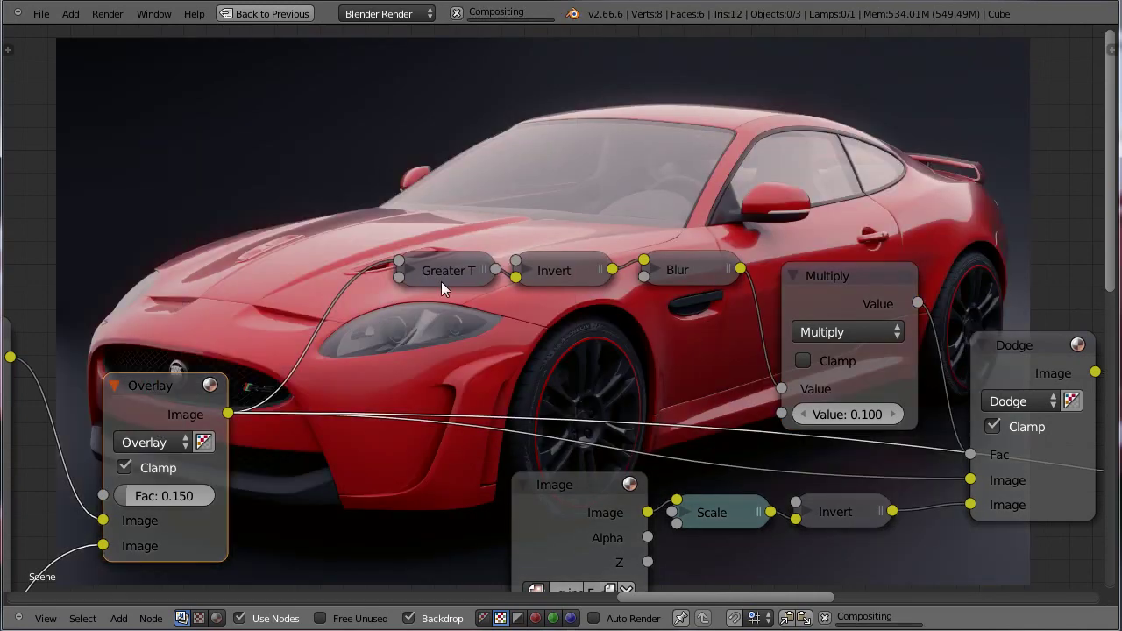
click(441, 281)
middle_drag(508, 290, 471, 400)
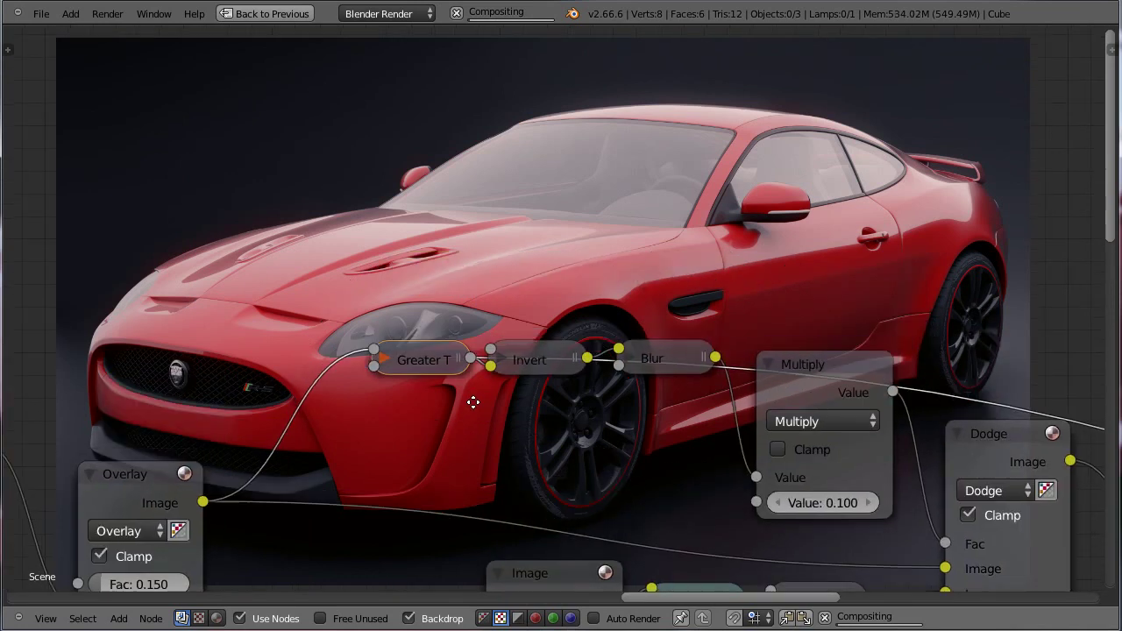
click(388, 357)
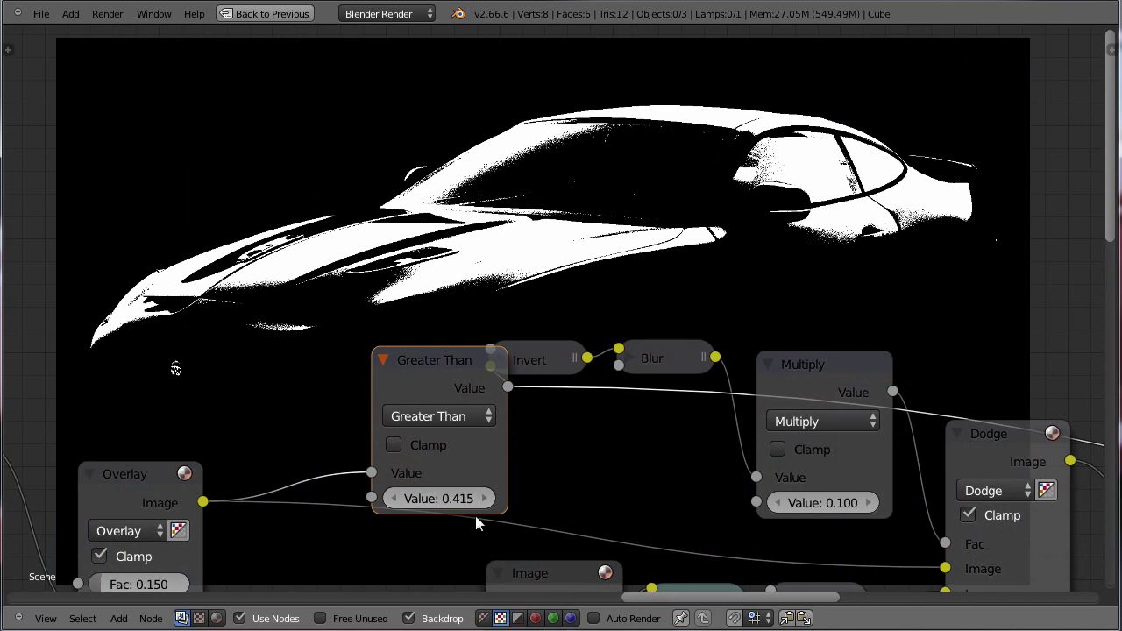
click(383, 359)
Step: Preview the Invert node after Greater Than, and the Blur node that softens the inverted mask
click(480, 366)
click(541, 361)
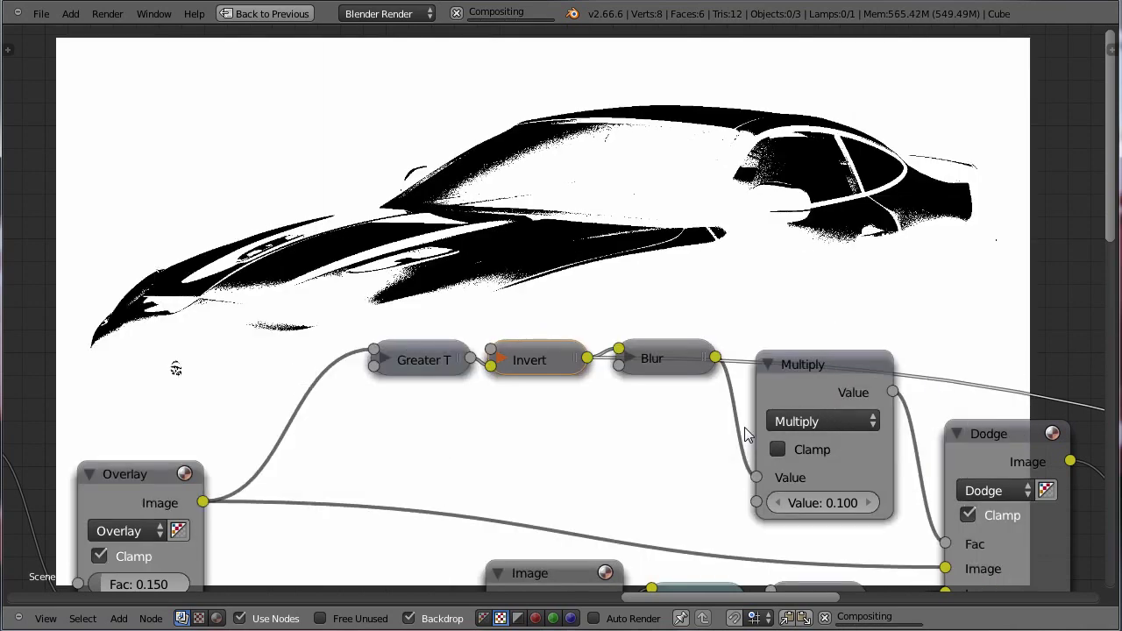
middle_drag(745, 434, 613, 433)
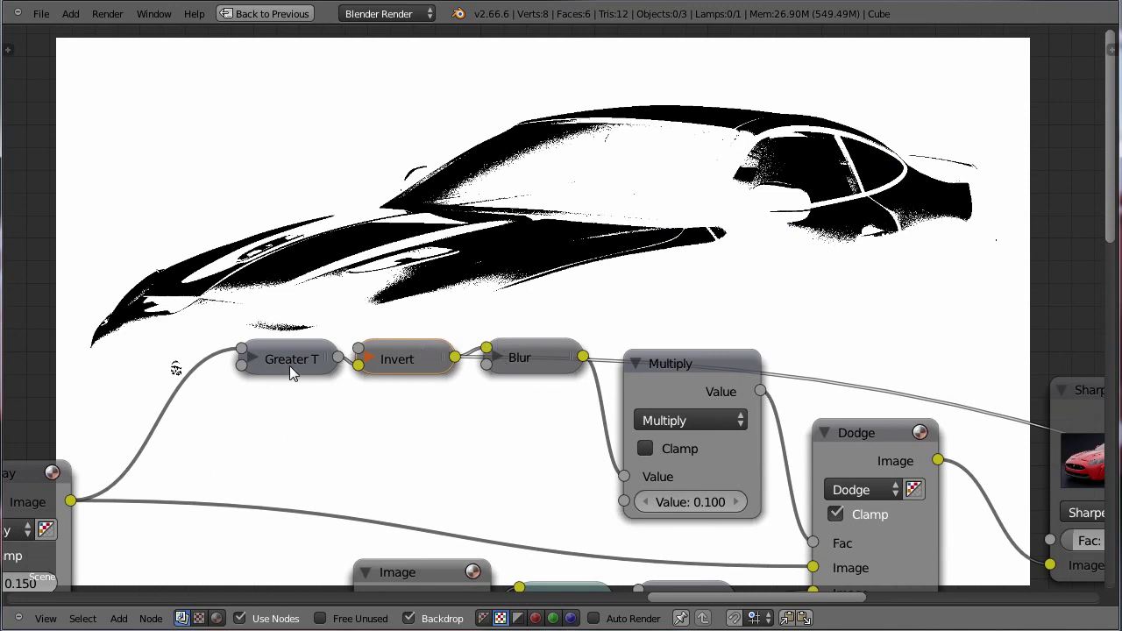
click(529, 361)
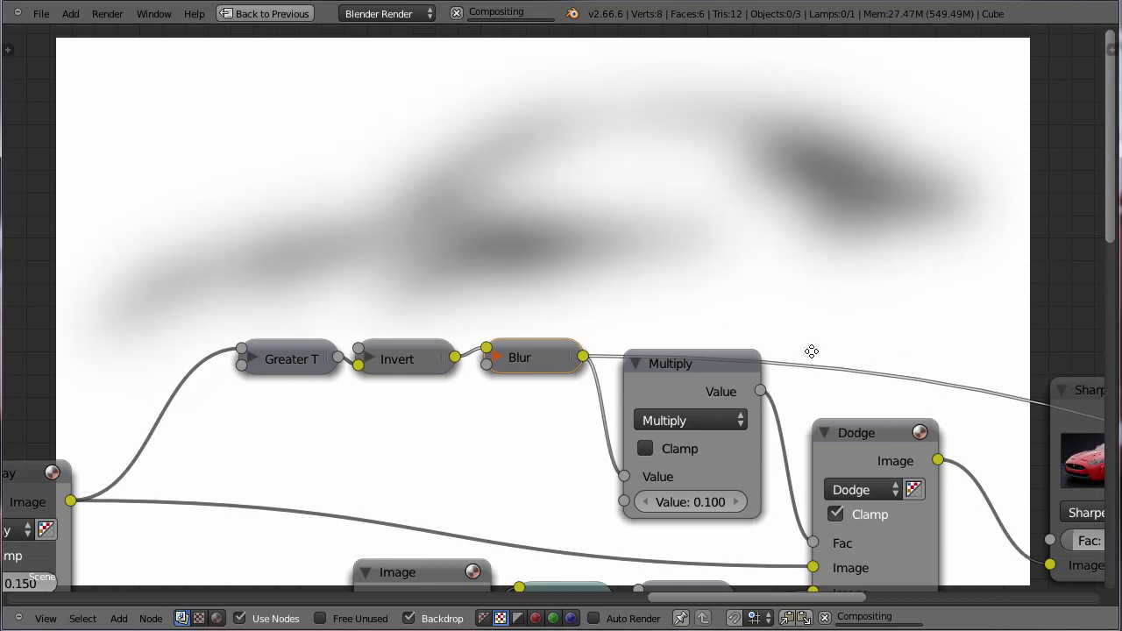
middle_drag(777, 336, 626, 406)
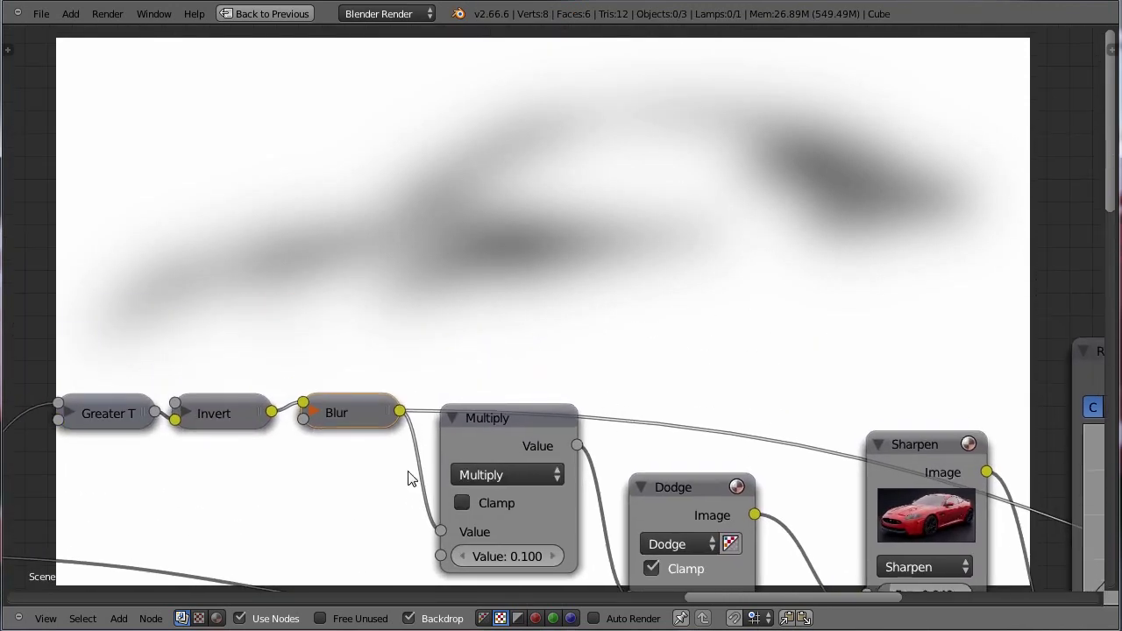
Step: Preview the Multiply node that darkens the blurred mask, and follow its link to the Dodge node's Fac input
middle_drag(408, 473, 455, 432)
mouse_move(539, 400)
middle_down()
mouse_move(535, 276)
mouse_move(540, 416)
middle_up()
ctrl+shift+click(518, 401)
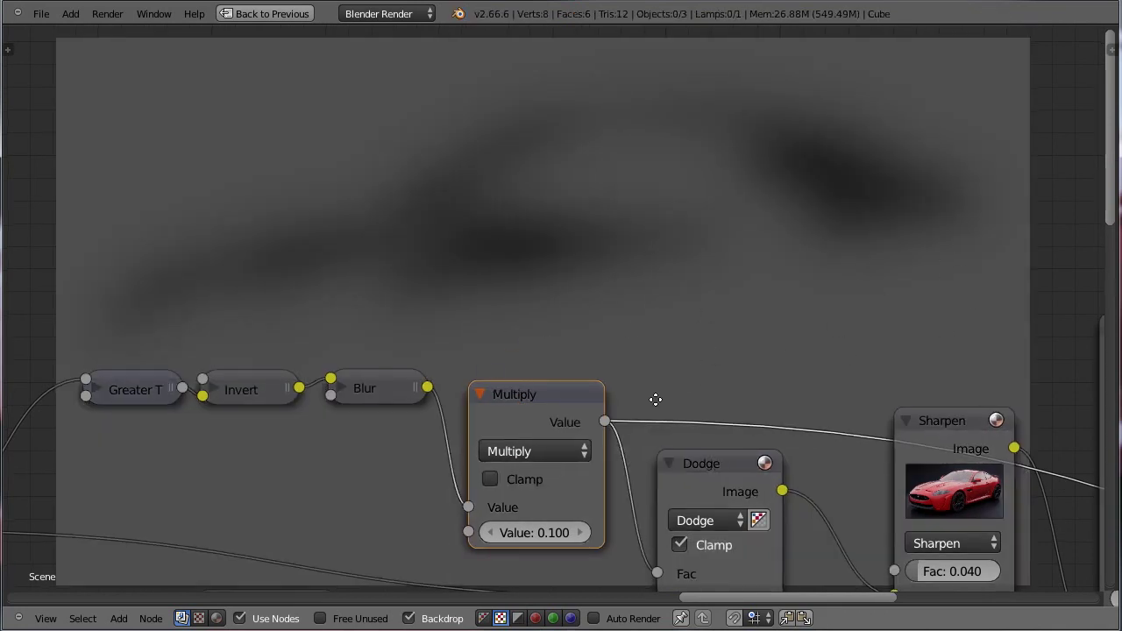
mouse_move(638, 375)
middle_down()
mouse_move(527, 235)
mouse_move(646, 244)
mouse_move(680, 303)
mouse_move(611, 344)
middle_up()
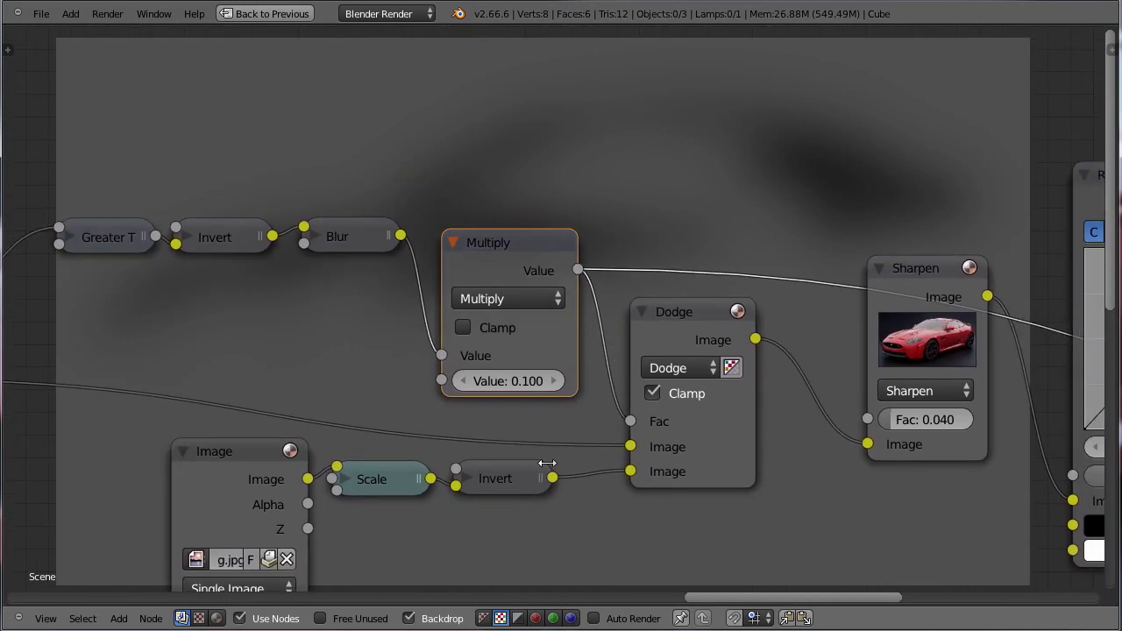
Step: Preview the Invert node after the scaled image texture and follow how it and the mask feed the Dodge node
ctrl+shift+click(504, 491)
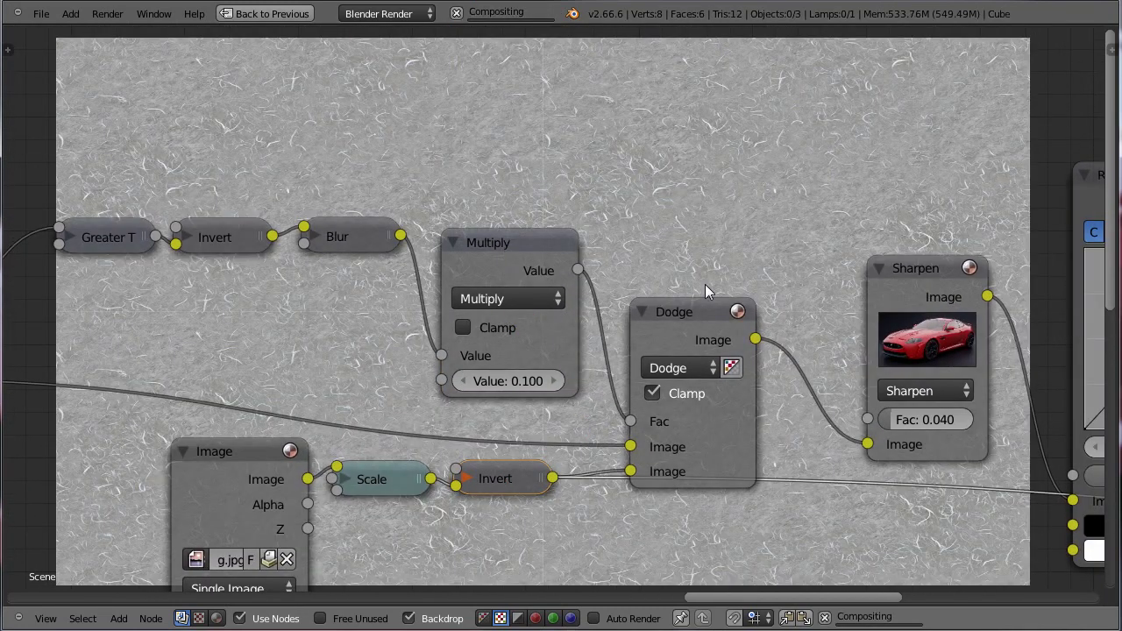
middle_drag(700, 312, 682, 383)
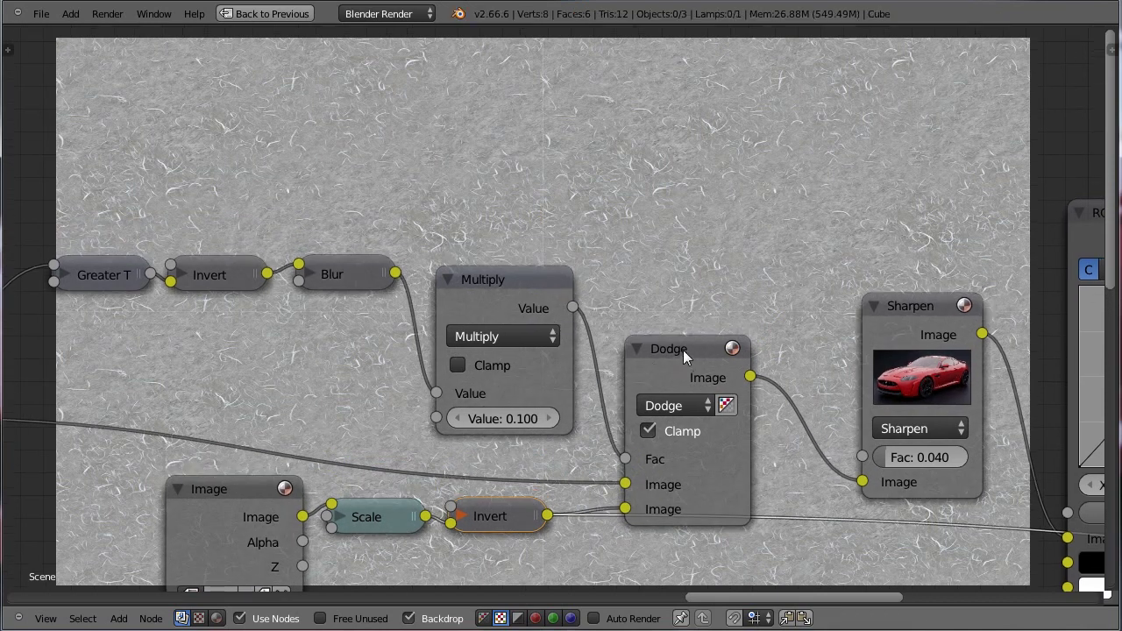
scroll(622, 372, down, 5)
middle_drag(424, 373, 646, 370)
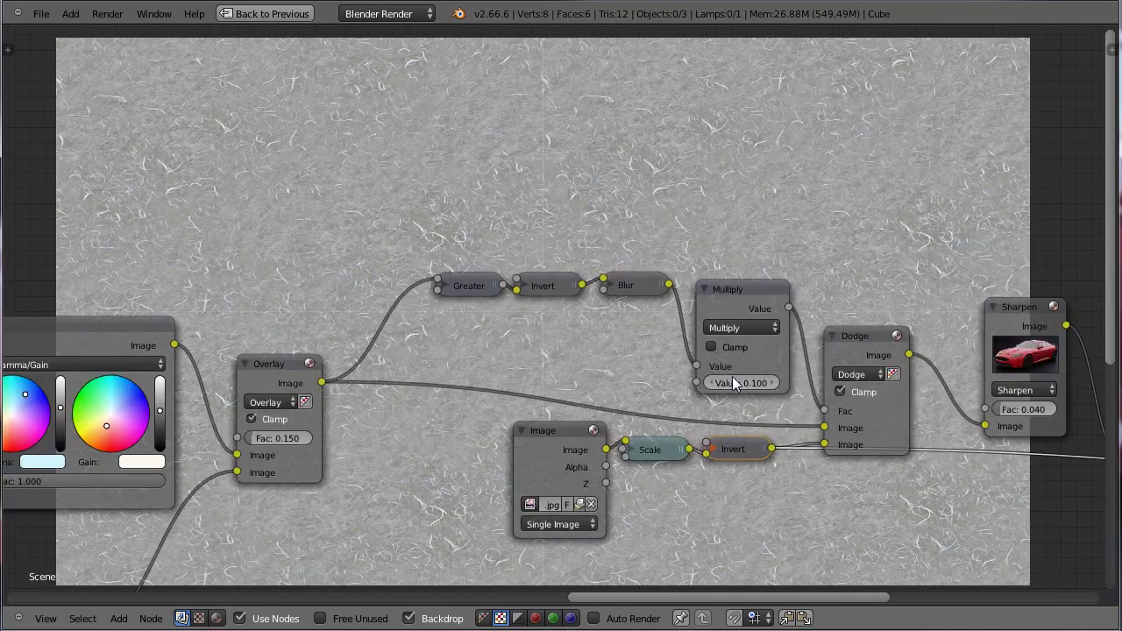
middle_drag(734, 381, 578, 365)
scroll(658, 364, up, 4)
Step: Preview the Dodge node's output and inspect the backdrop close up around the bonnet and front wing
click(768, 334)
middle_drag(668, 319, 628, 391)
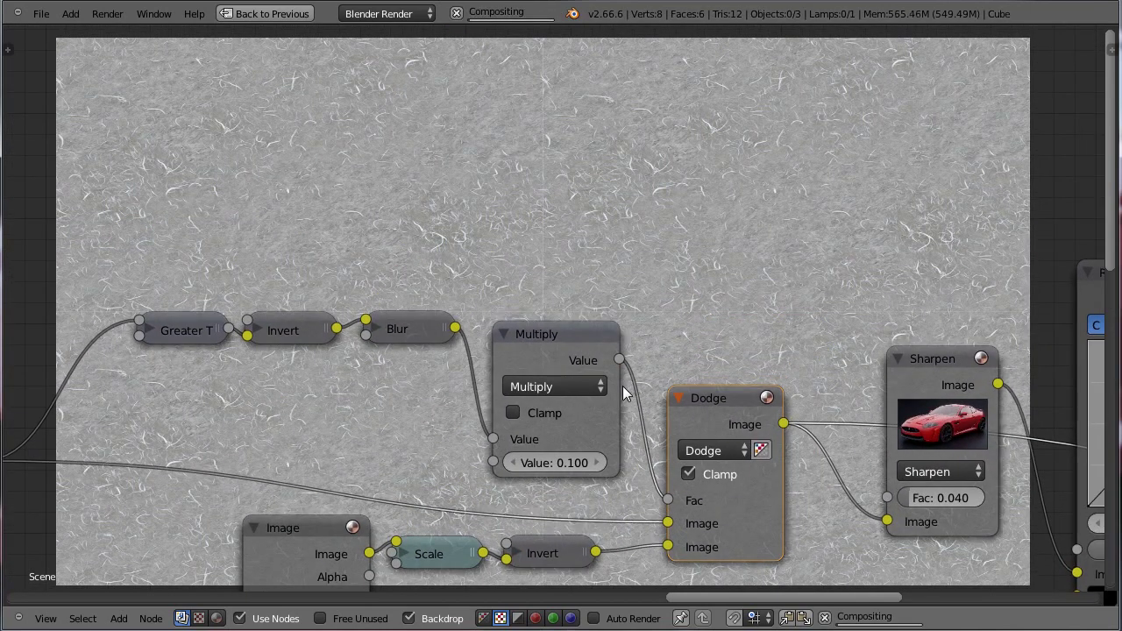
scroll(628, 336, up, 2)
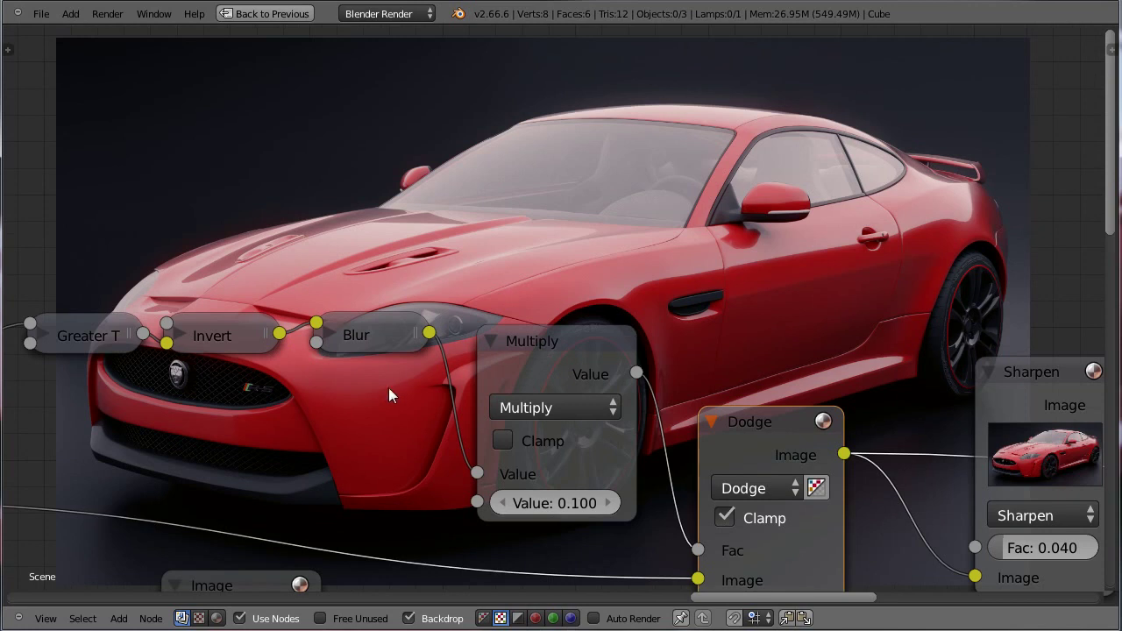
key(v)
key(alt+v)
key(alt+v)
key(alt+v)
key(alt+v)
key(alt+v)
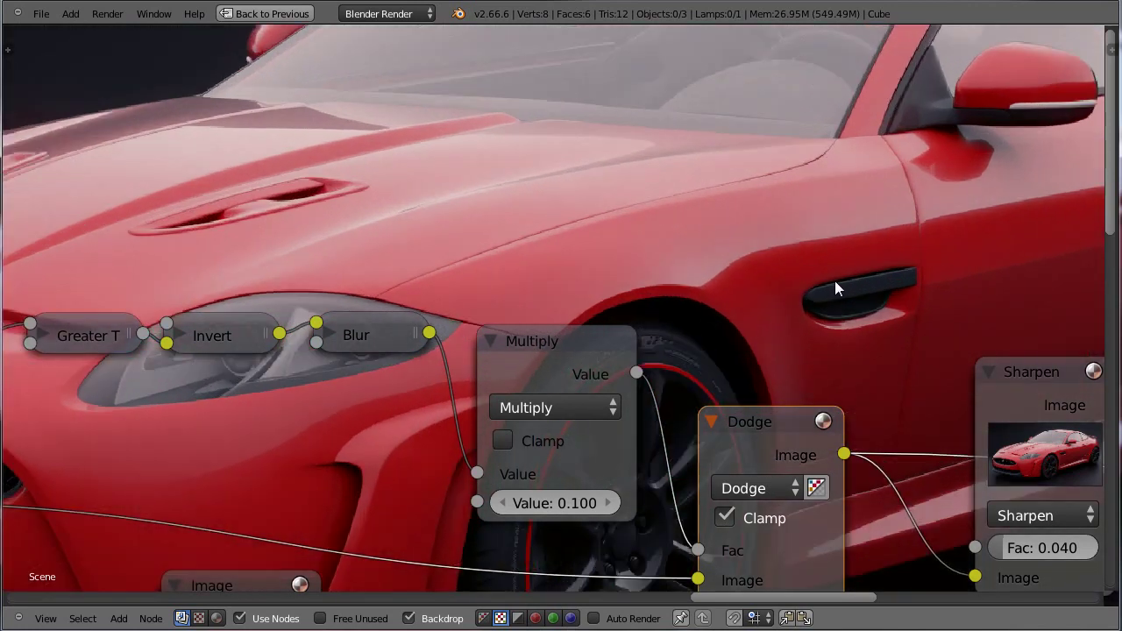
Step: Examine the Dodge result on the car's door and side skirt in the enlarged backdrop
alt+middle_drag(834, 281, 644, 182)
key(alt+v)
key(alt+v)
key(alt+v)
alt+middle_drag(797, 206, 614, 238)
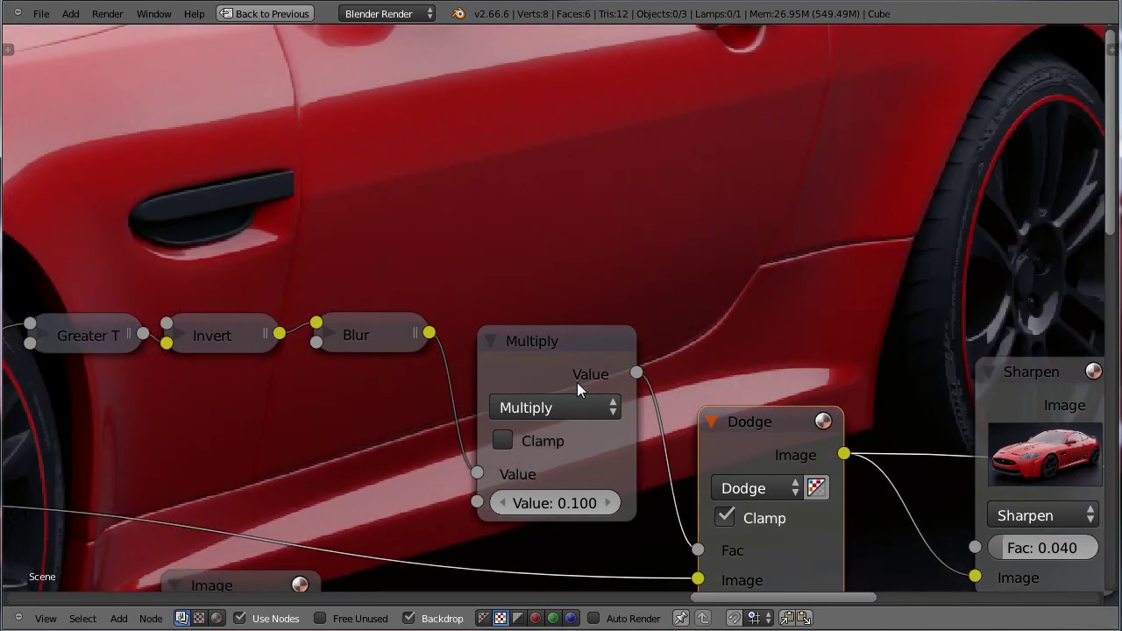
Step: Mute the Dodge node to compare the door paint with and without the texture effect
middle_drag(588, 378, 485, 348)
middle_drag(508, 296, 501, 513)
key(m)
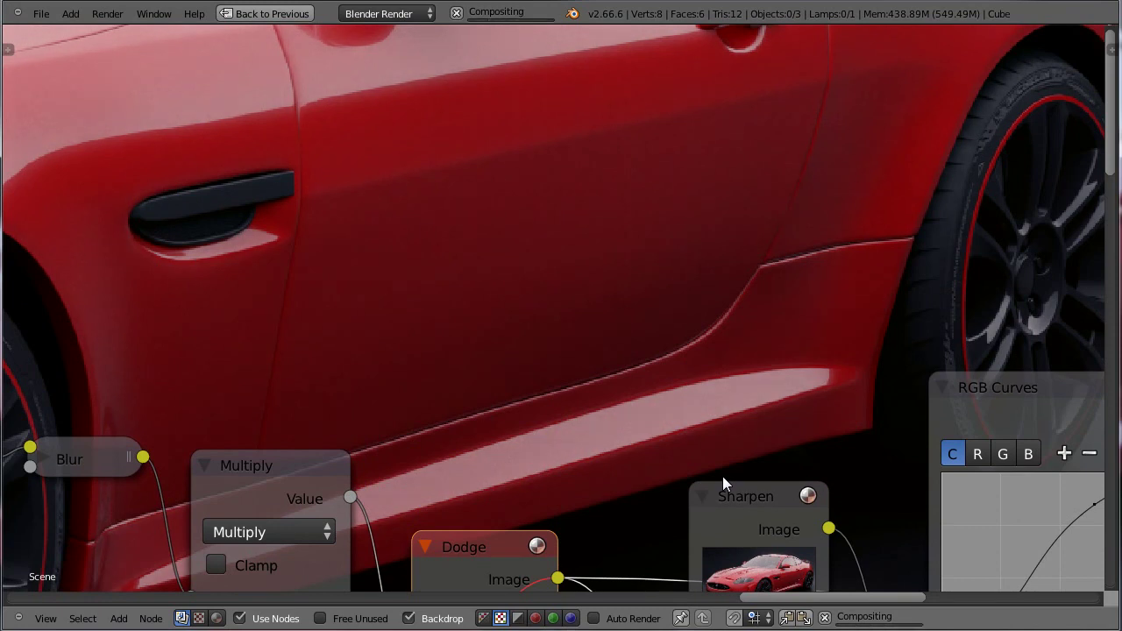
Step: Examine the paint around the headlight, front grille and bonnet in the Dodge node's preview
alt+middle_drag(682, 216, 353, 330)
alt+middle_drag(540, 260, 526, 307)
alt+middle_drag(183, 312, 458, 589)
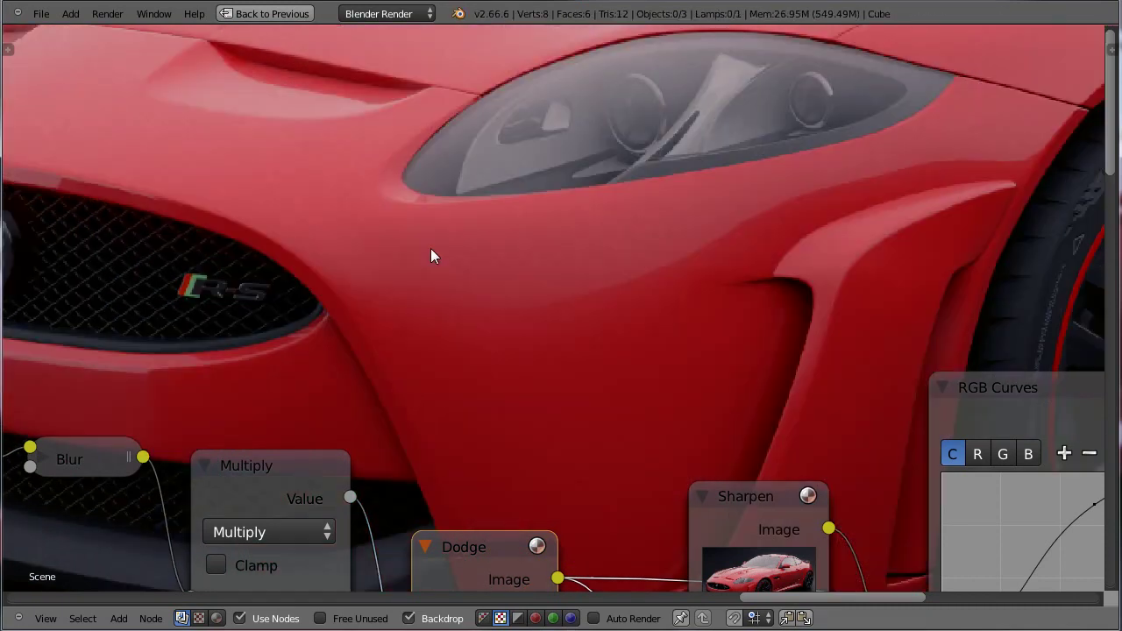
alt+middle_drag(430, 255, 493, 300)
alt+middle_drag(335, 280, 441, 300)
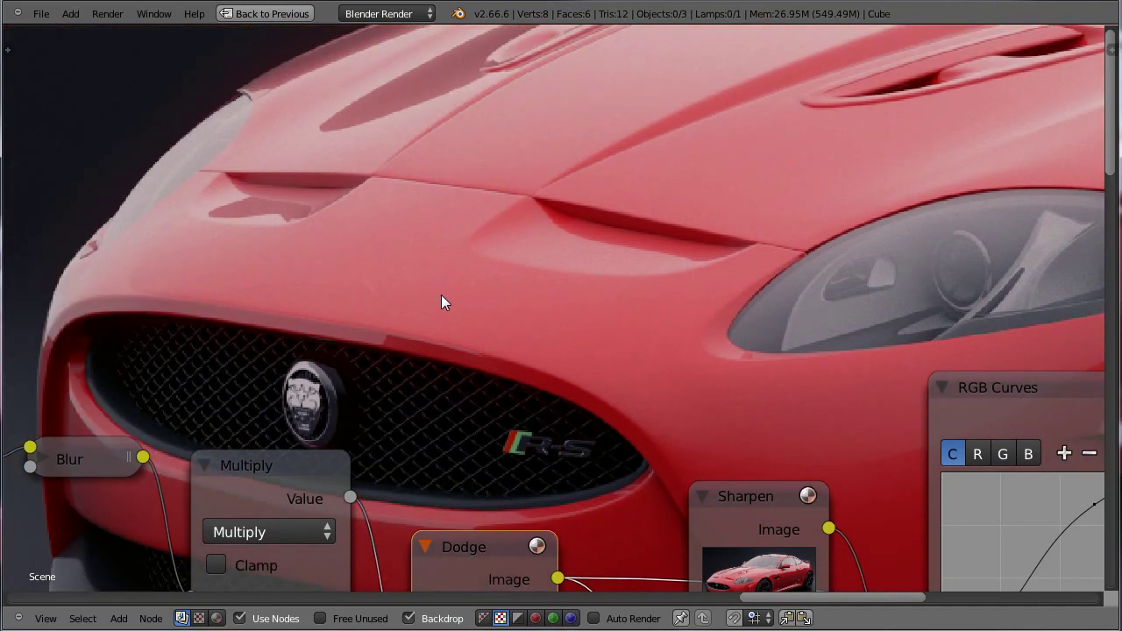
alt+middle_drag(784, 536, 722, 472)
scroll(577, 395, down, 2)
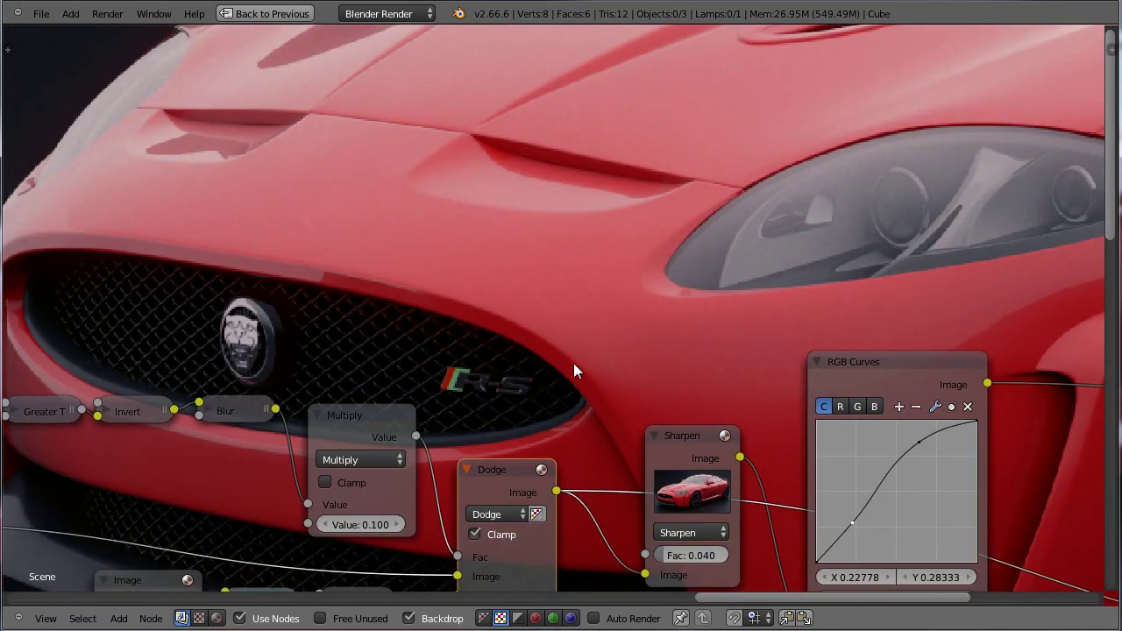
Step: Bring the whole car back into the backdrop to judge the overall Dodge result
key(v)
key(v)
key(v)
key(v)
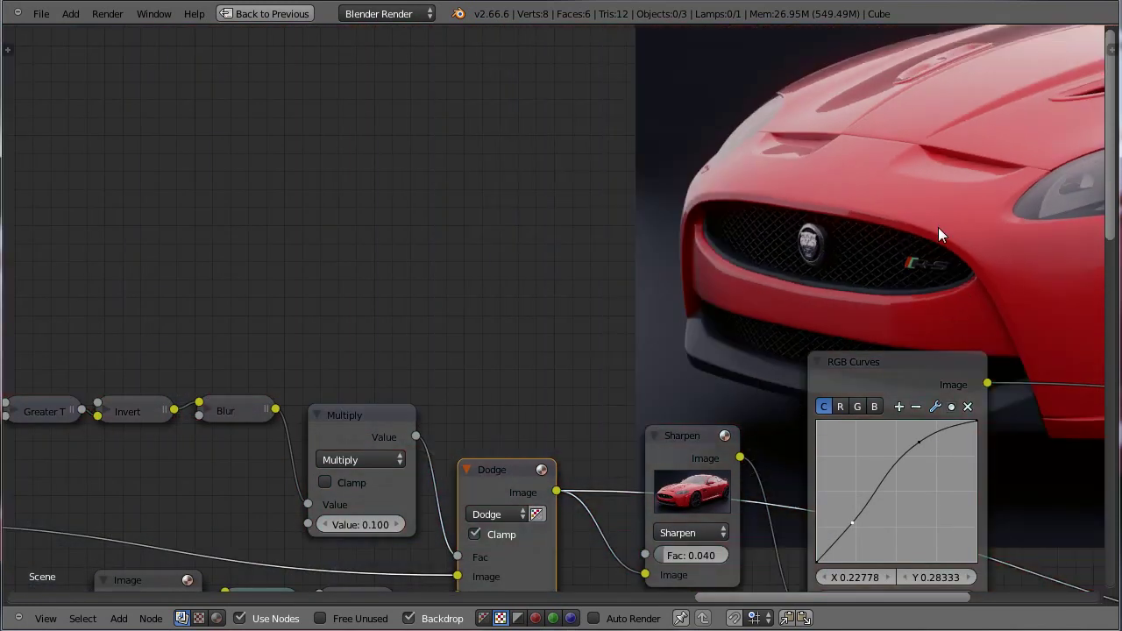
alt+middle_drag(938, 227, 411, 250)
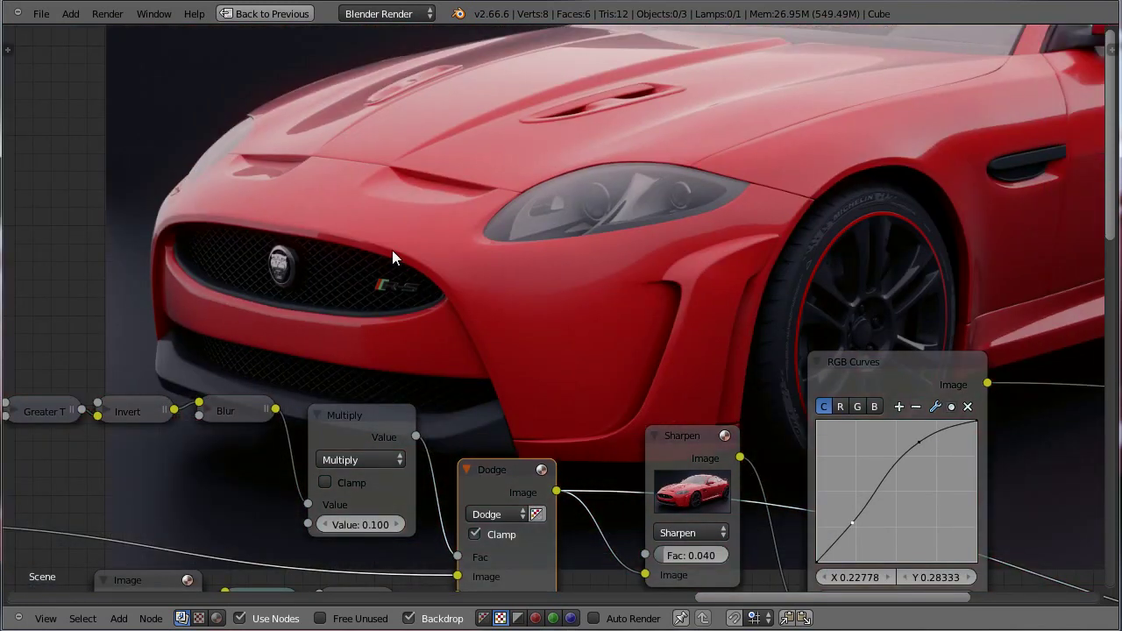
key(v)
key(v)
alt+middle_drag(955, 206, 730, 318)
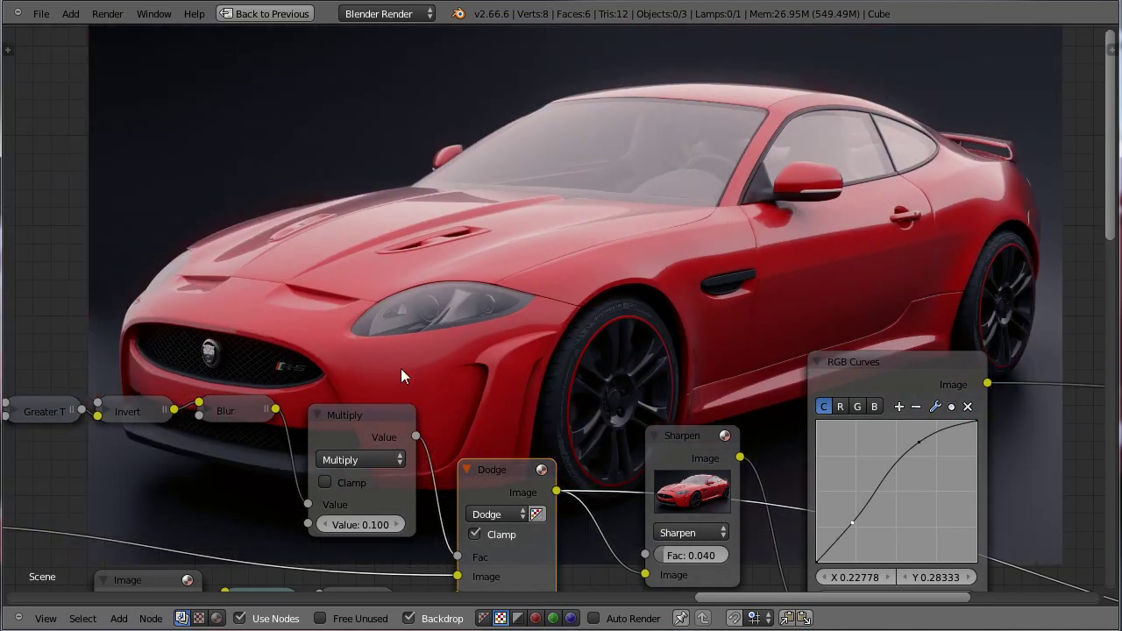
Step: Preview the Sharpen node's output and inspect the front wing and headlight close up in the backdrop
middle_drag(714, 426, 513, 456)
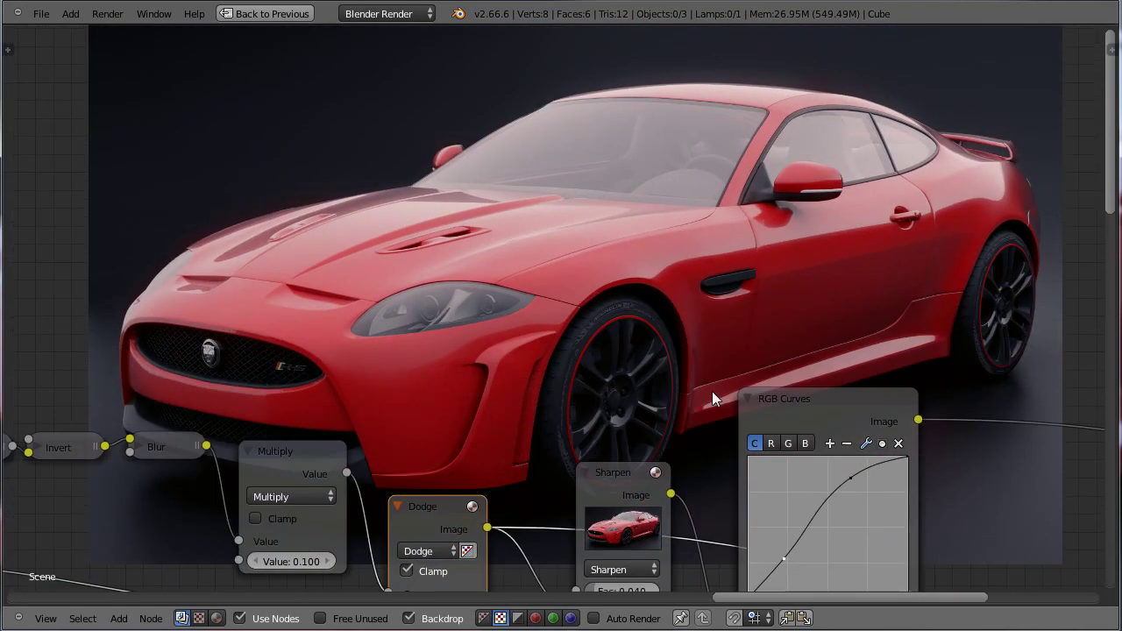
middle_drag(633, 471, 561, 441)
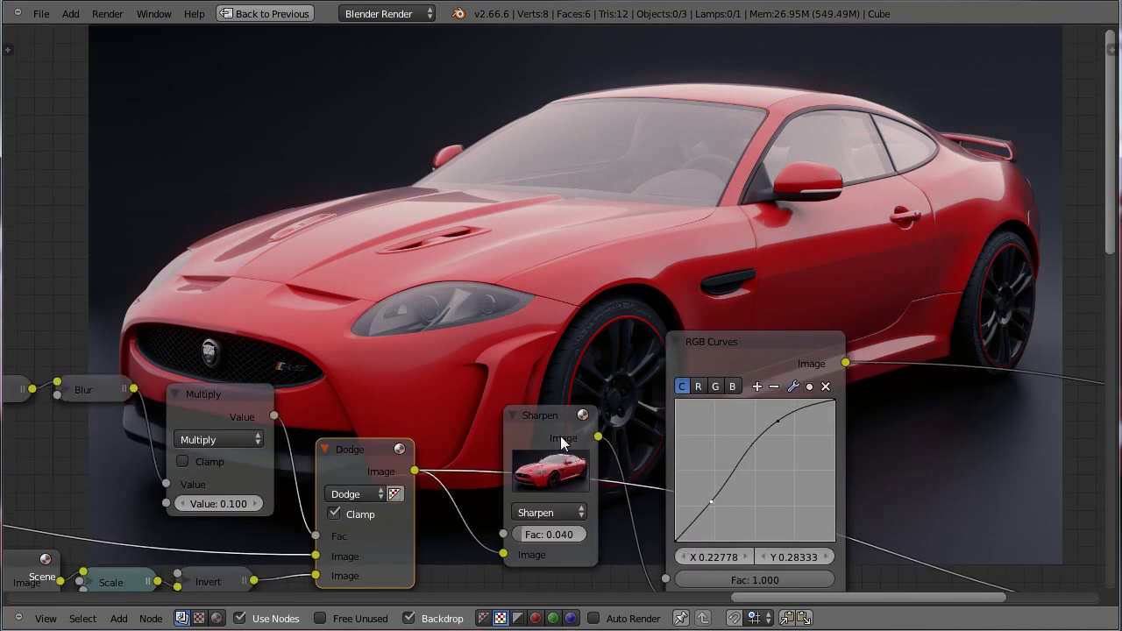
click(546, 422)
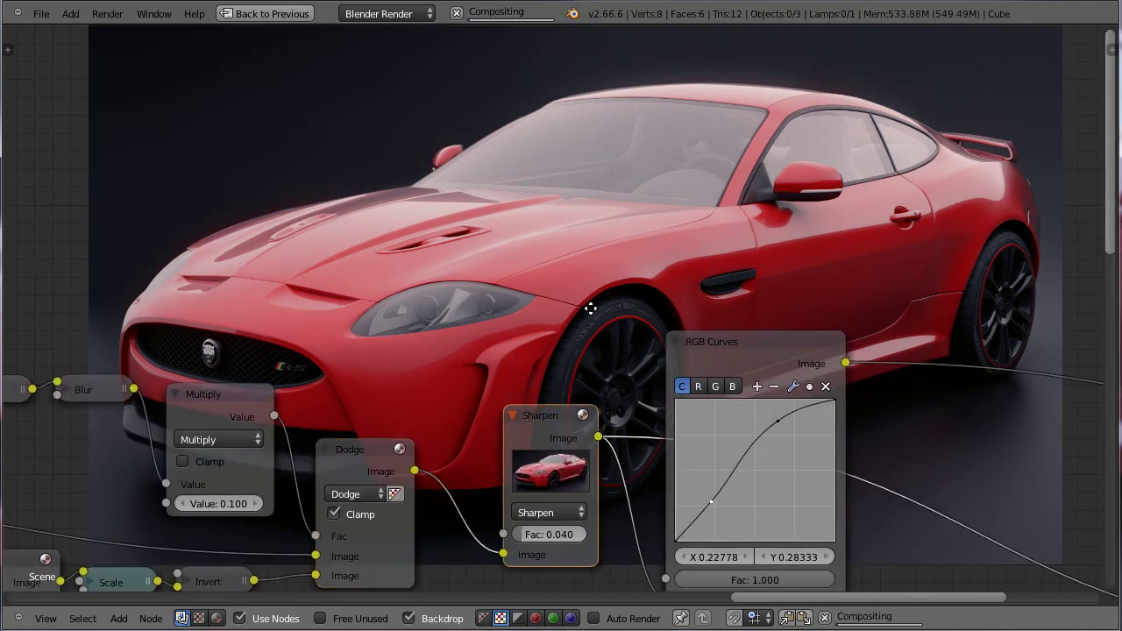
middle_drag(612, 269, 604, 364)
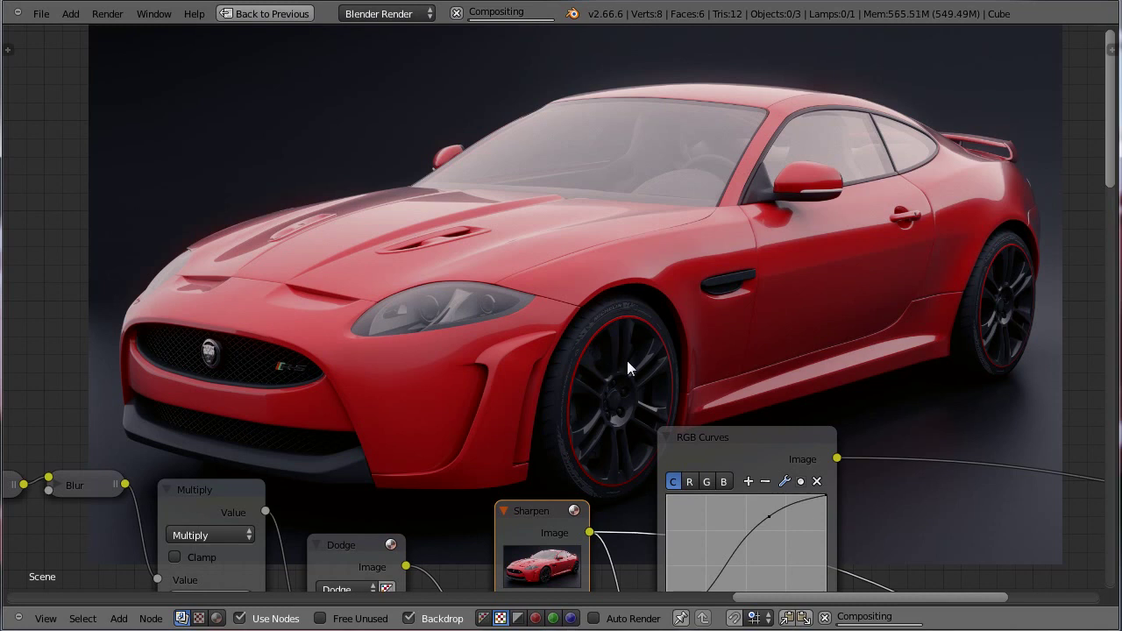
key(v)
key(alt+v)
key(alt+v)
key(alt+v)
key(alt+v)
key(alt+v)
key(alt+v)
key(alt+v)
key(alt+v)
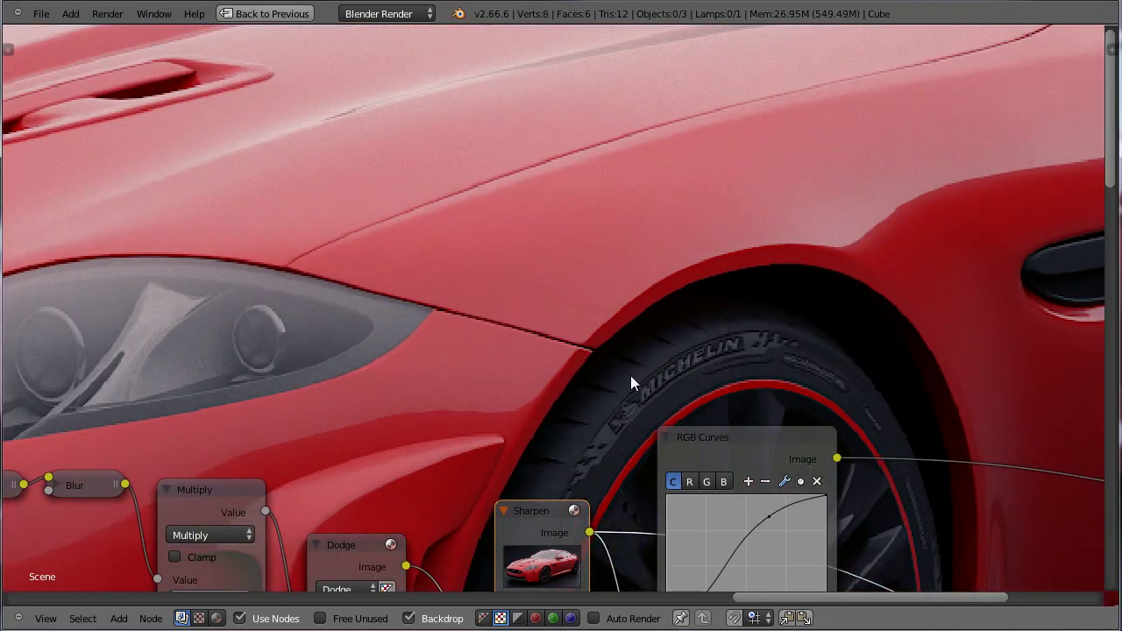
Step: Examine the sharpened front wheel and its tyre lettering, with the Sharpen node's settings in view
alt+middle_drag(630, 375, 446, 207)
key(v)
key(v)
key(v)
key(v)
key(v)
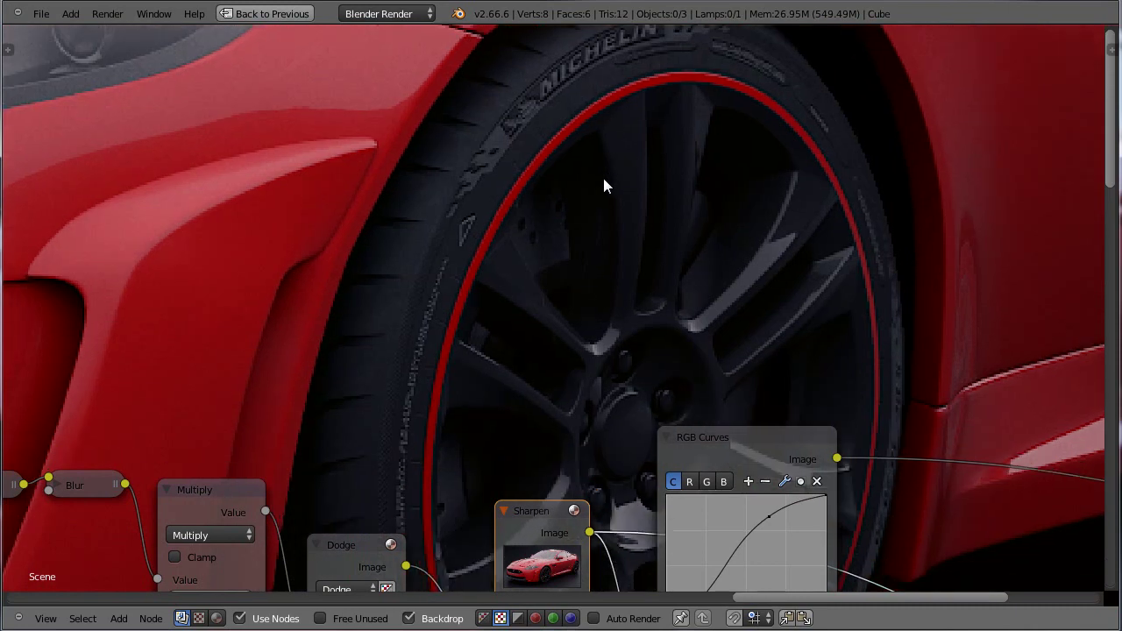
alt+middle_drag(608, 152, 586, 237)
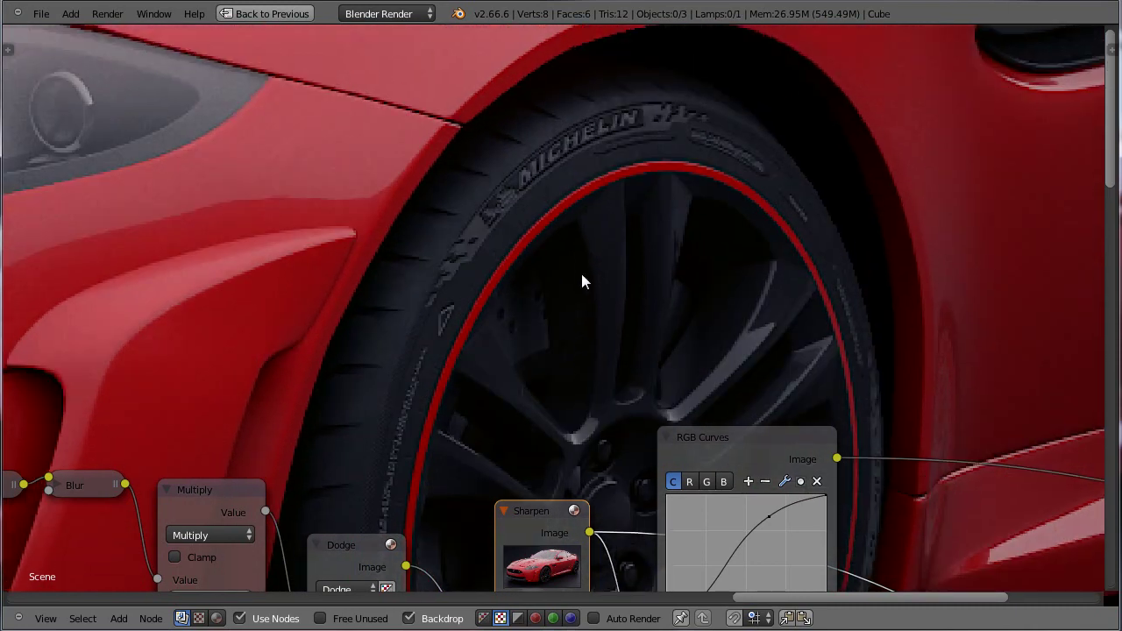
middle_drag(531, 483, 510, 415)
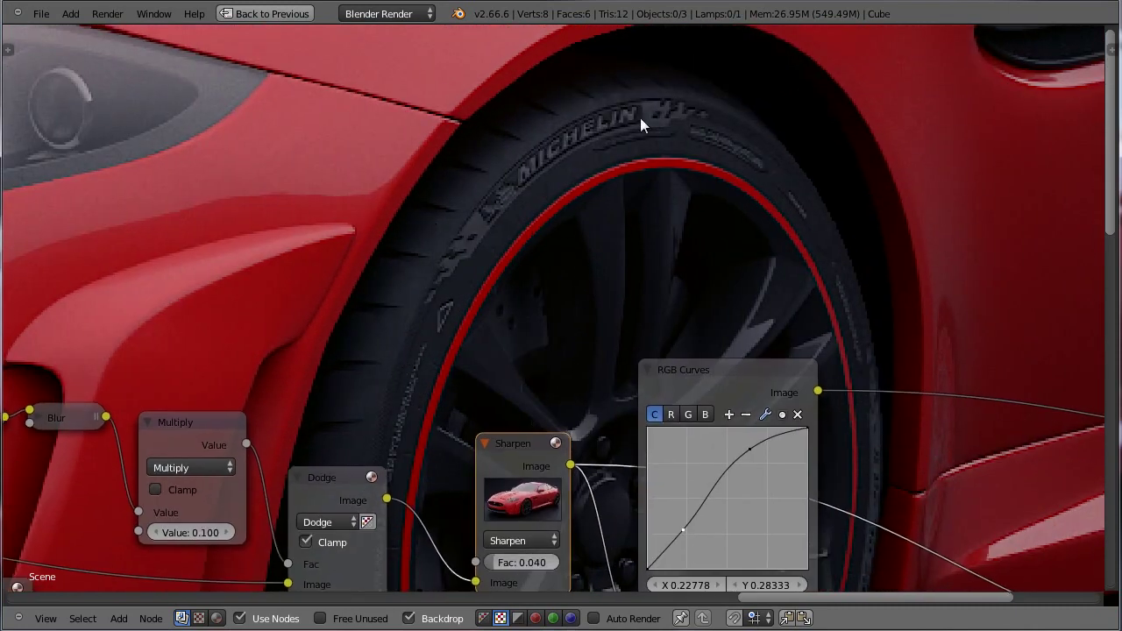
Step: Mute and unmute the Sharpen node to compare the tyre detail with and without sharpening
key(m)
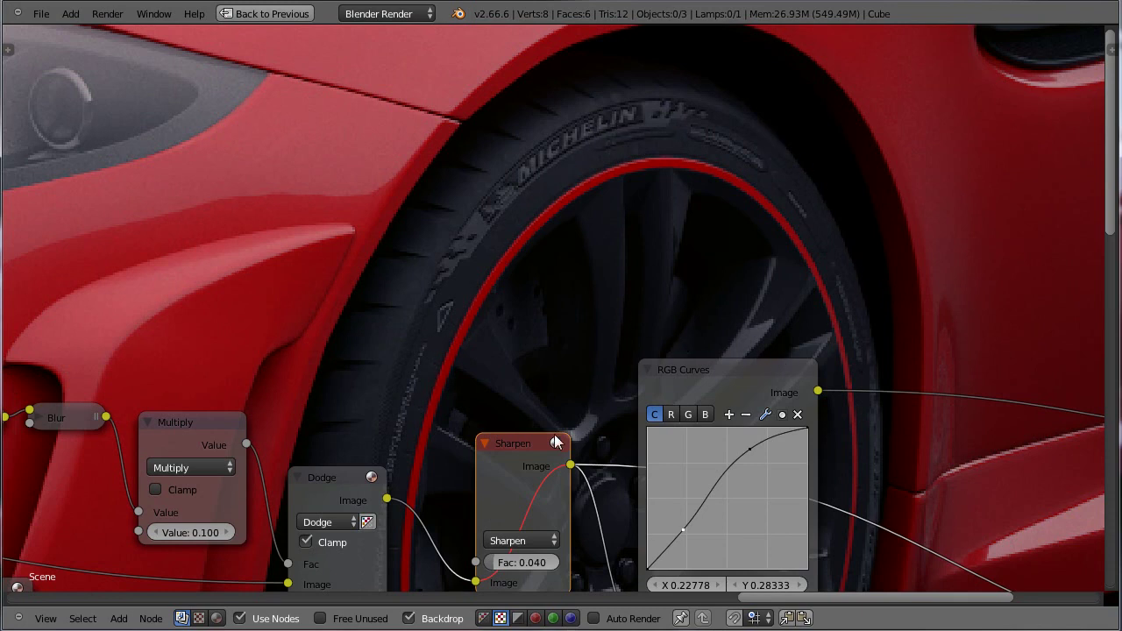
shift+scroll(523, 456, down, 1)
key(m)
middle_drag(483, 317, 499, 411)
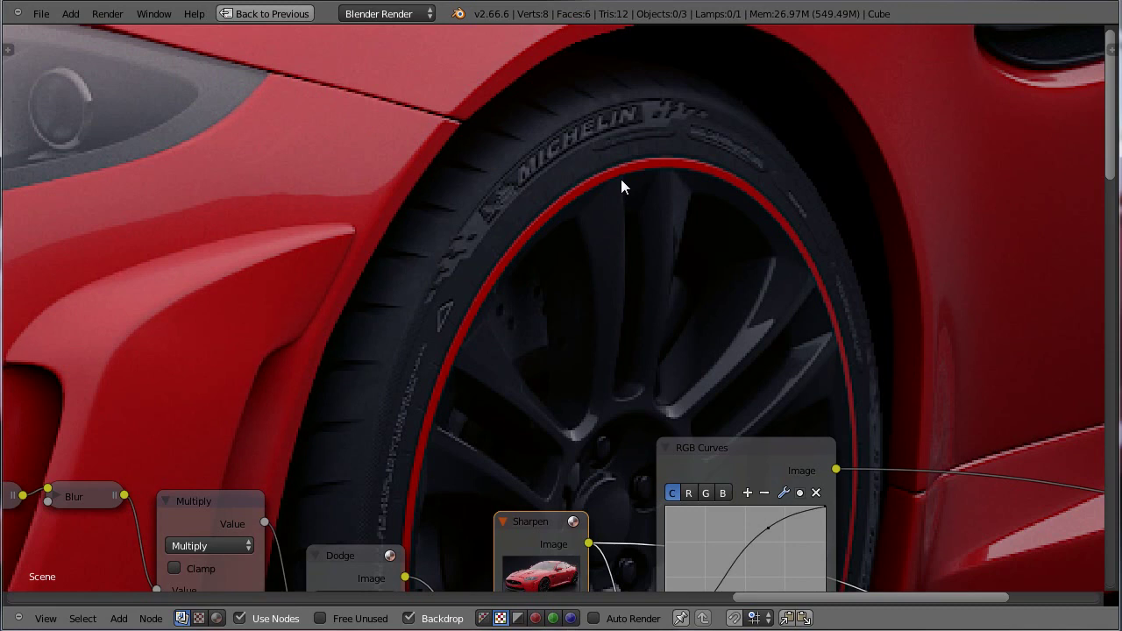
Step: Preview the final RGB Curves node's output with the whole car shown in the backdrop
alt+middle_drag(666, 430, 554, 340)
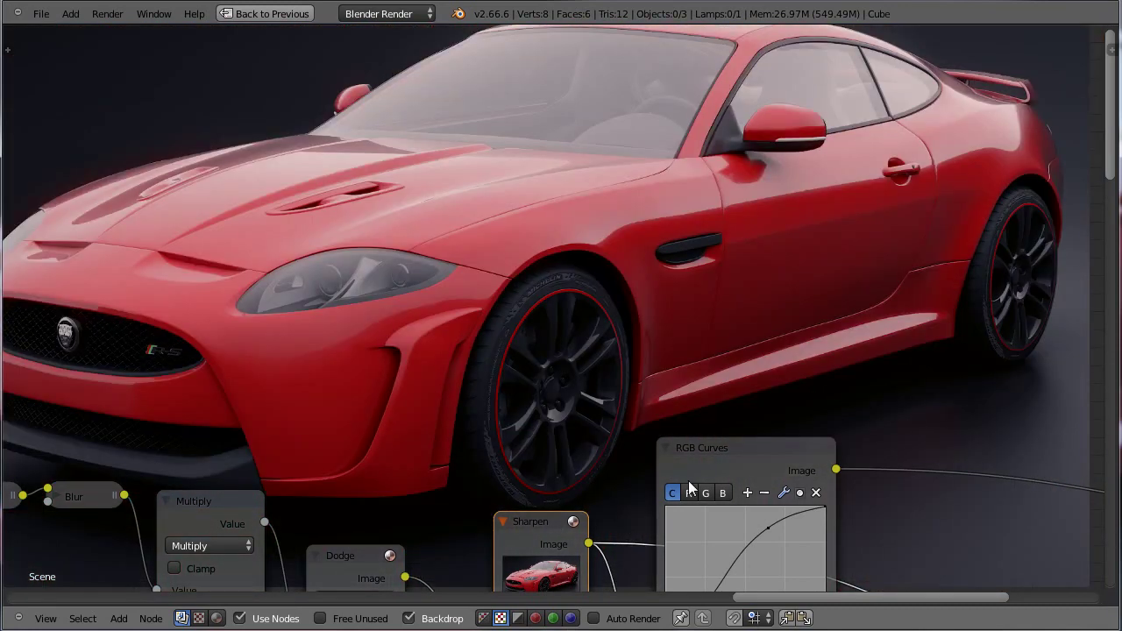
key(v)
key(v)
alt+middle_drag(501, 265, 515, 284)
middle_drag(624, 546, 505, 461)
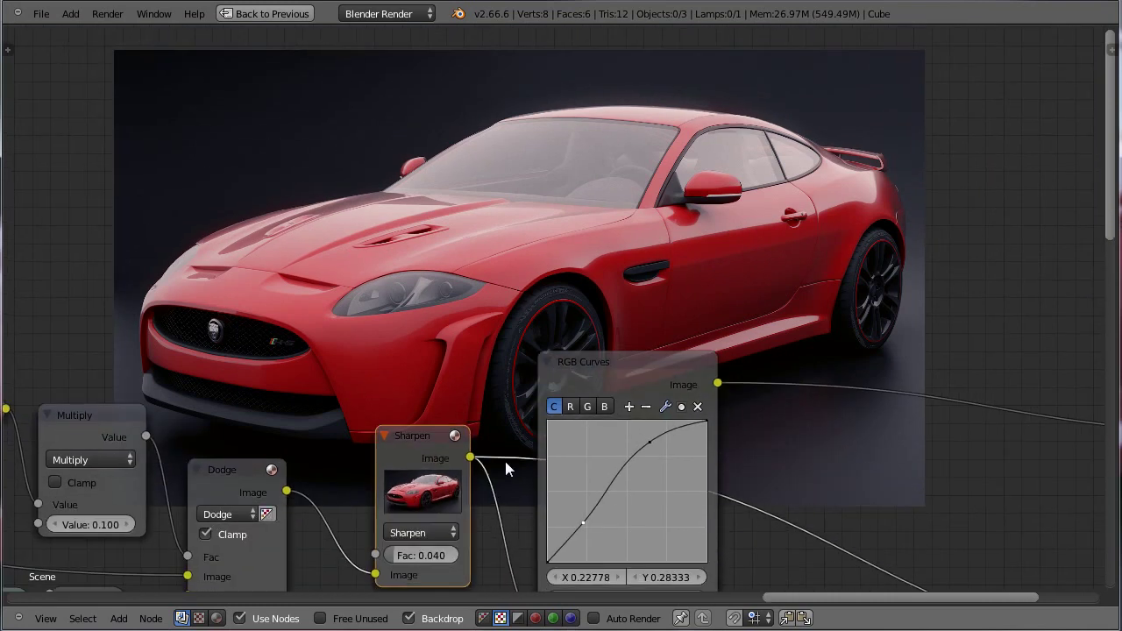
scroll(504, 461, down, 3)
middle_drag(595, 388, 613, 514)
click(583, 421)
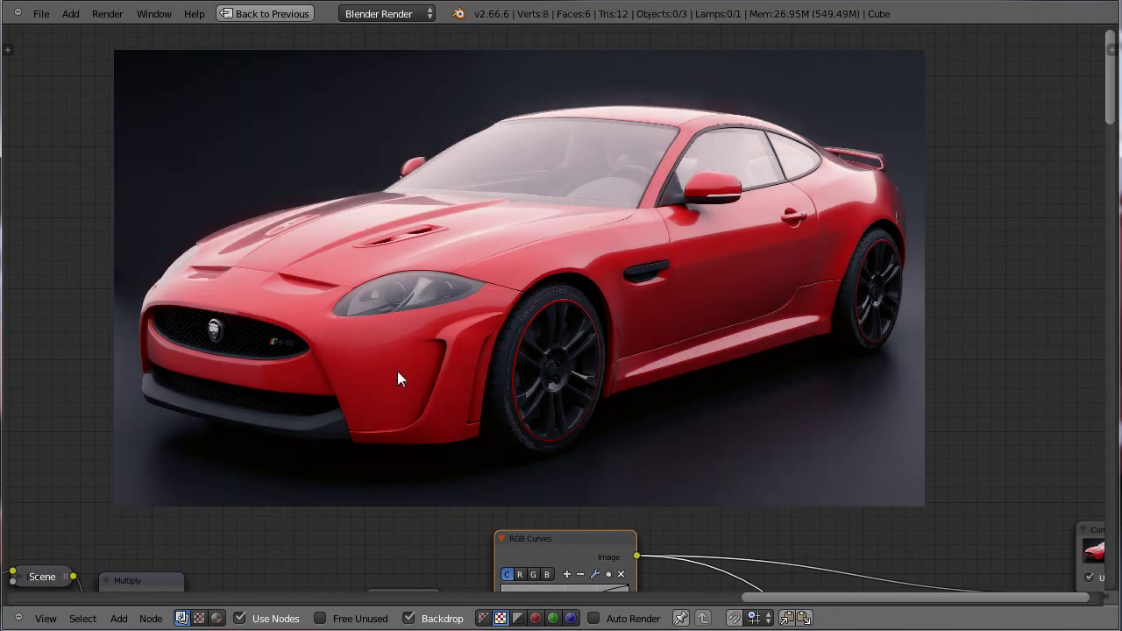
middle_drag(665, 412, 590, 390)
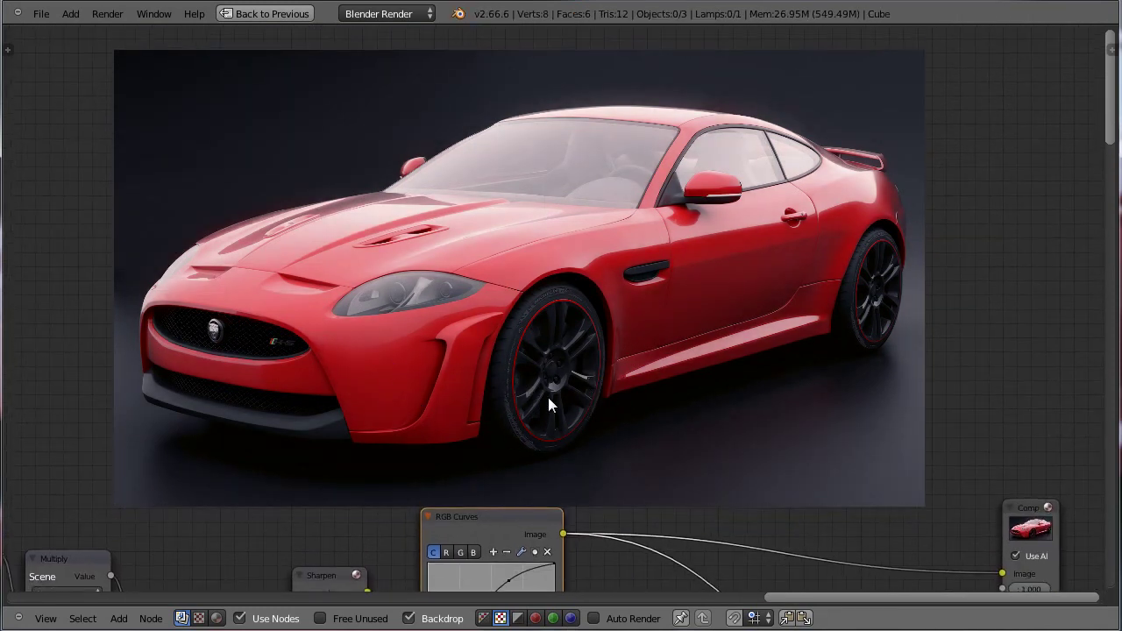
Step: Review the complete compositing node tree from the render passes to the output nodes
scroll(623, 435, down, 5)
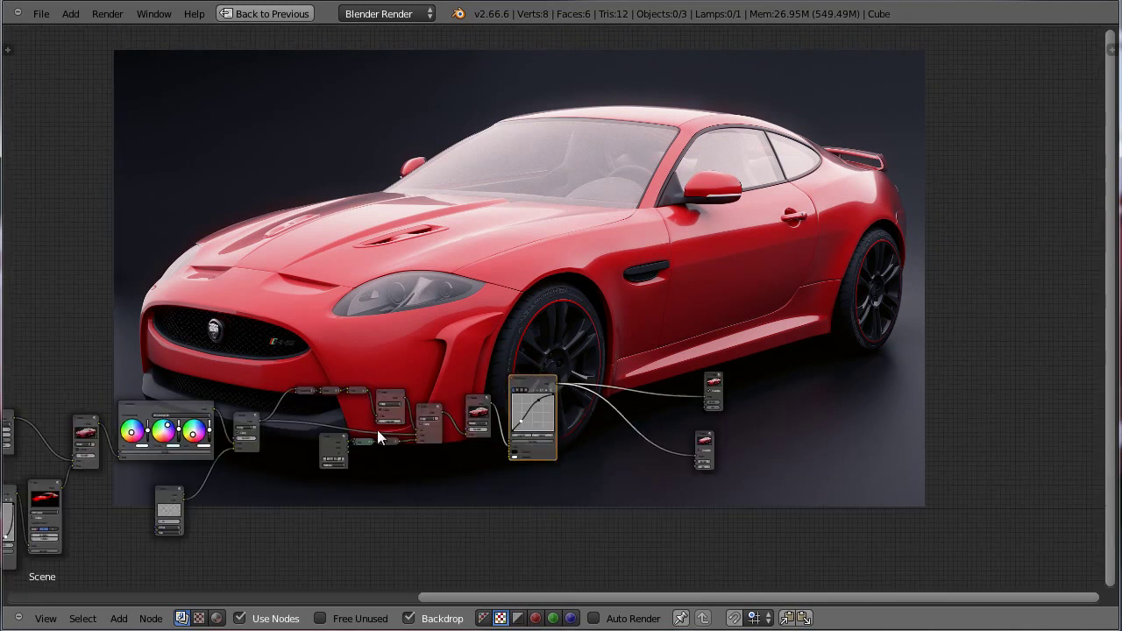
middle_drag(267, 443, 483, 349)
scroll(483, 343, up, 4)
middle_drag(235, 384, 443, 374)
scroll(454, 374, down, 3)
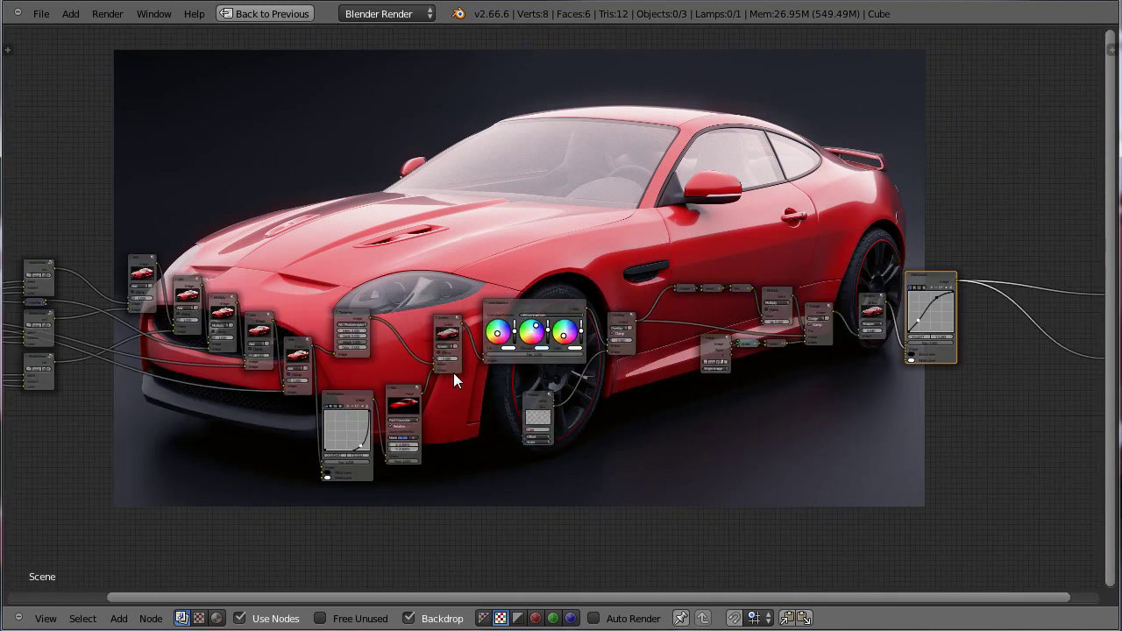
scroll(453, 373, down, 3)
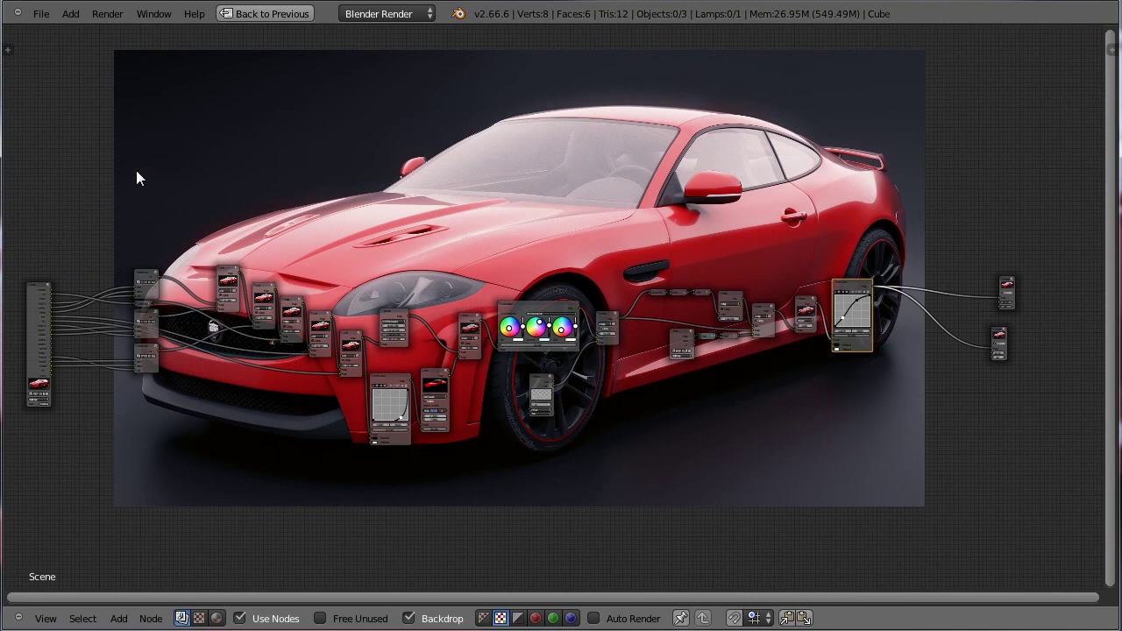
Step: Go back over the tone mapping, glow, Color Balance and pass-mixing nodes, ending on the full node tree
scroll(266, 348, up, 5)
scroll(444, 344, up, 3)
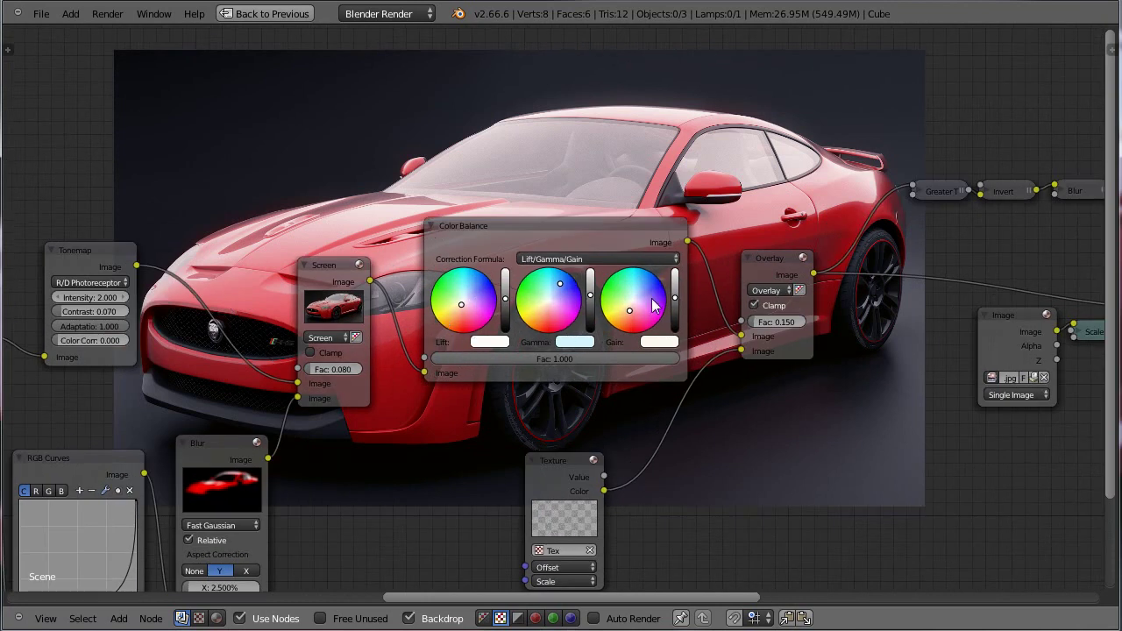
middle_drag(311, 383, 461, 333)
middle_drag(225, 262, 739, 264)
scroll(509, 259, down, 14)
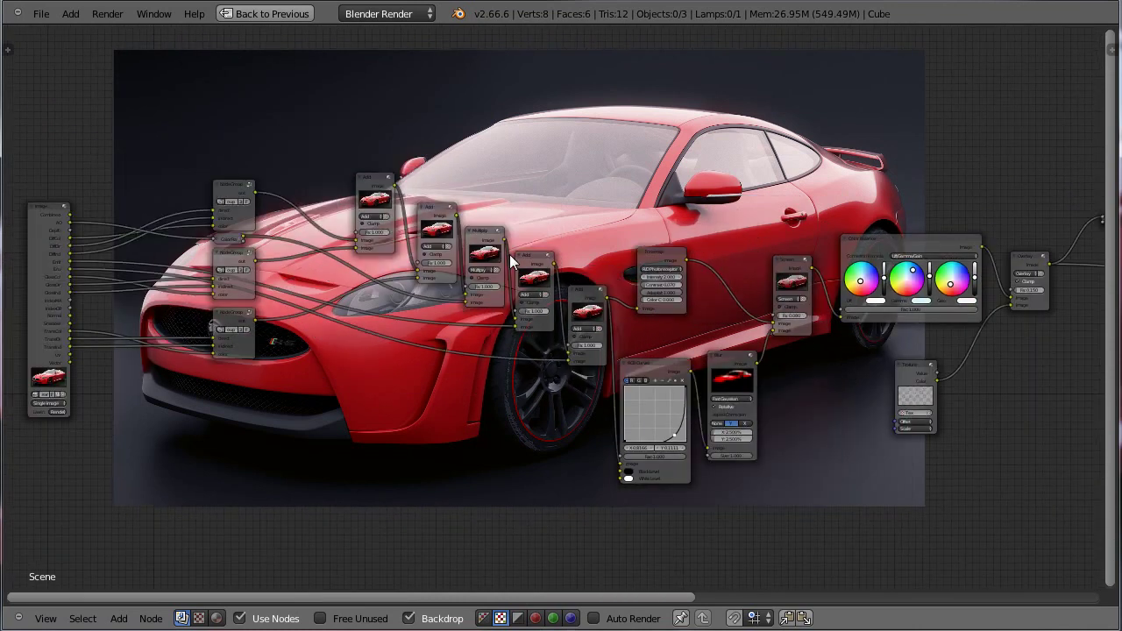
middle_drag(667, 272, 539, 416)
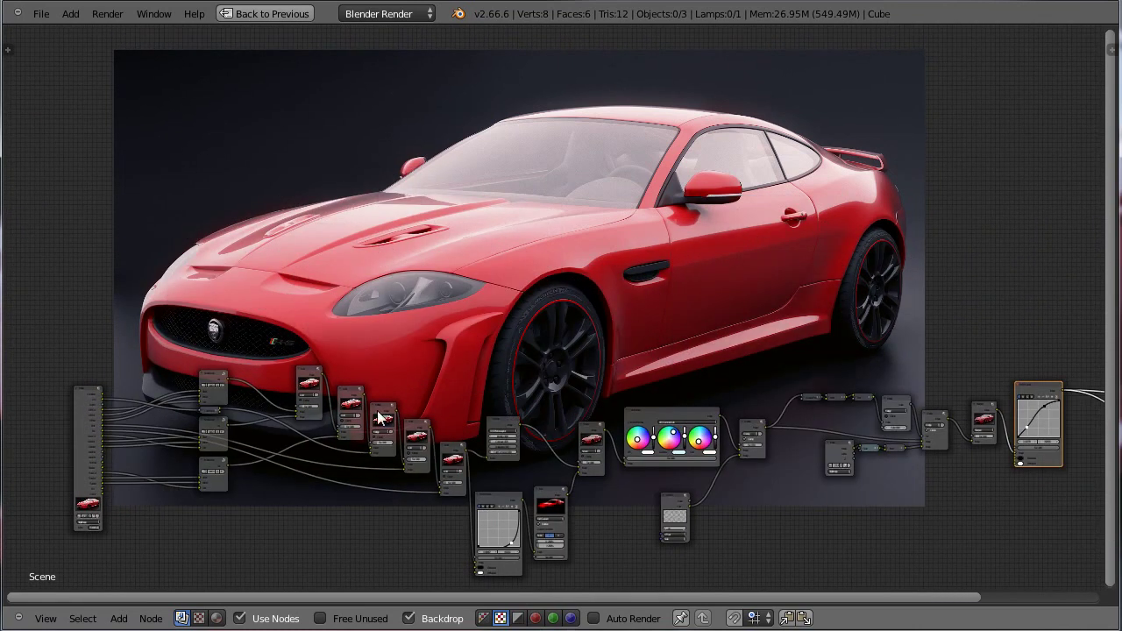
middle_drag(601, 494, 519, 479)
scroll(506, 477, down, 2)
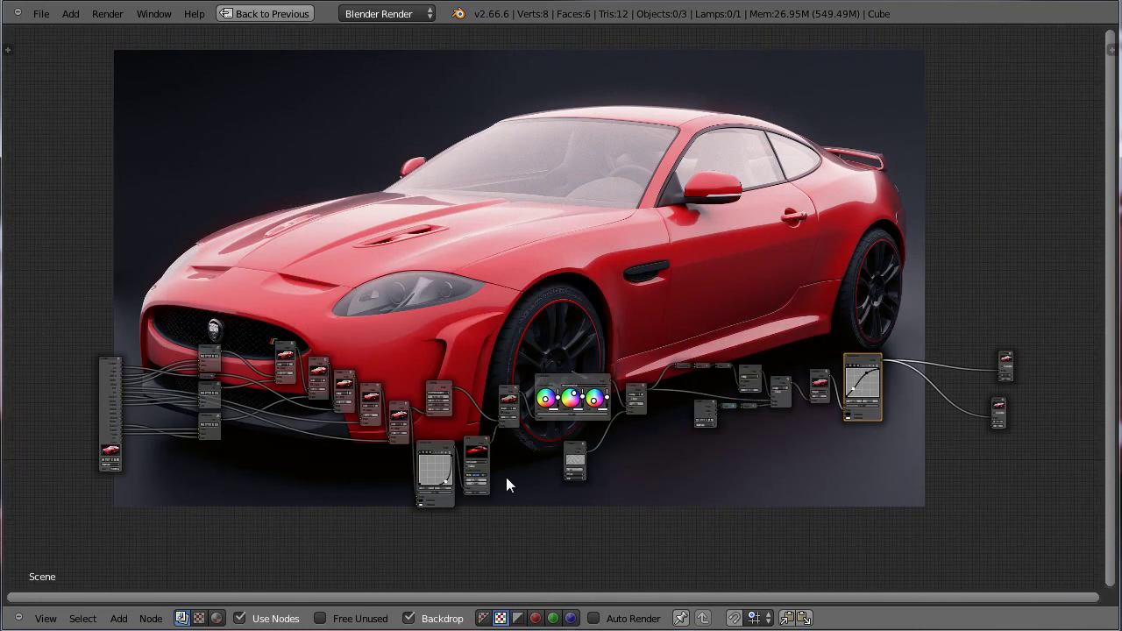